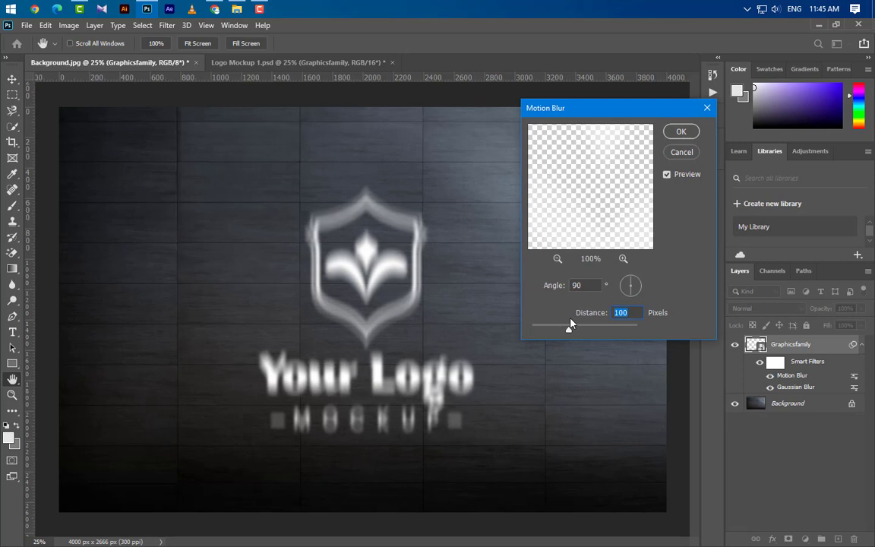
Set the Motion Blur distance on the logo layer to 85 pixels at a 90° angle and apply the filter
{"action": "left_click_drag", "start_coordinate": [571, 324], "coordinate": [567, 325]}
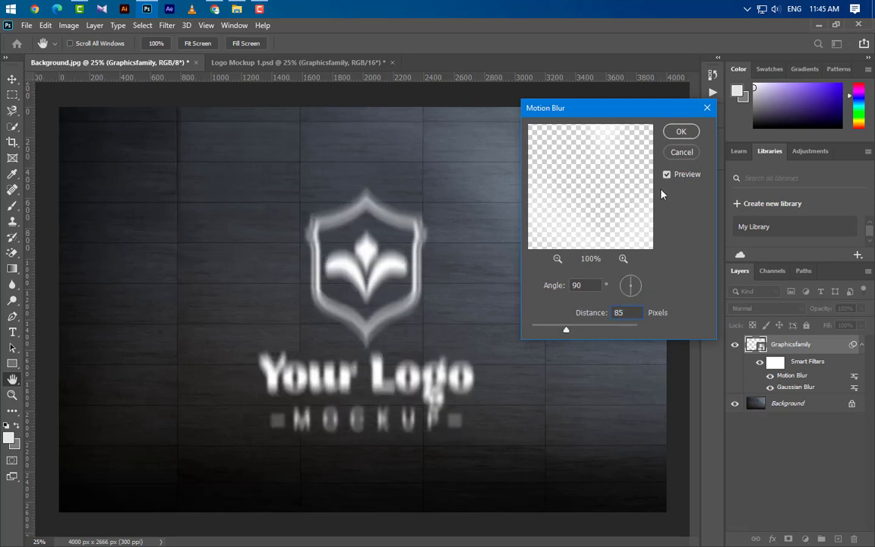
{"action": "left_click", "coordinate": [682, 131]}
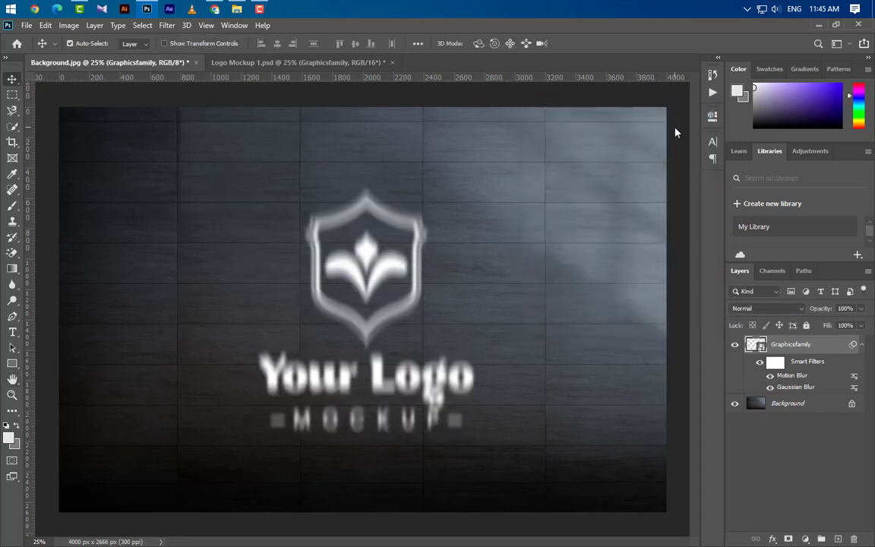
Add a white (ffffff) Color Overlay at 100% opacity in Normal mode to the Graphicsfamily layer
{"action": "double_click", "coordinate": [836, 349]}
{"action": "left_click", "coordinate": [357, 364]}
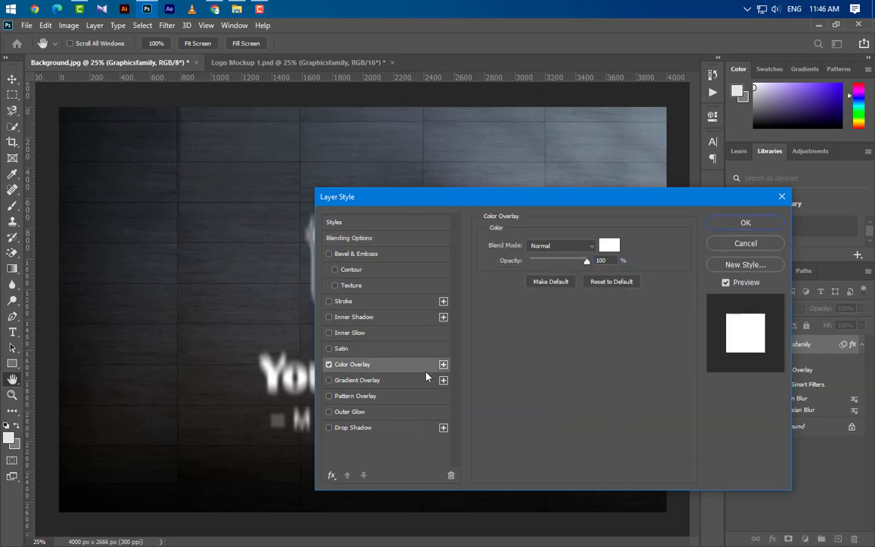
{"action": "left_click", "coordinate": [610, 244]}
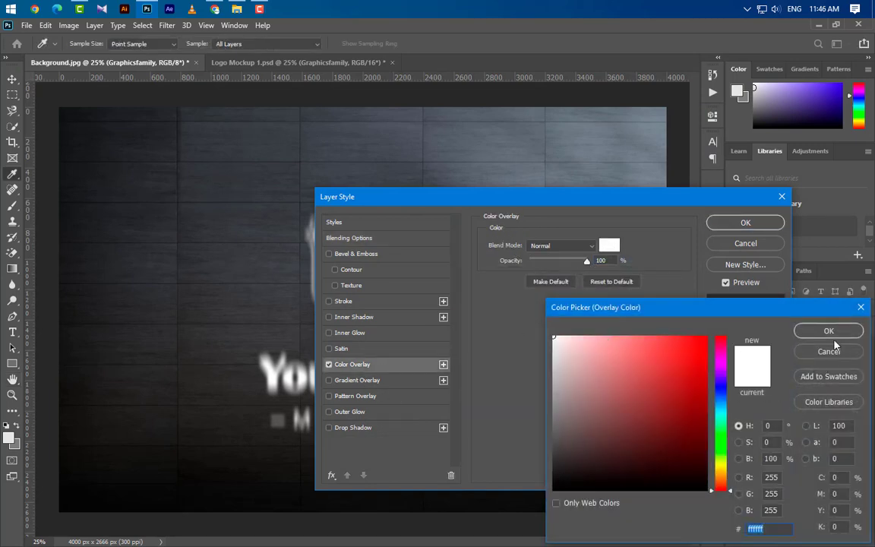
{"action": "left_click", "coordinate": [829, 331]}
Add a Smooth Inner Bevel to the logo layer with depth 1000%, size 250 px, soften 0 px and angle 90°
{"action": "left_click", "coordinate": [395, 259]}
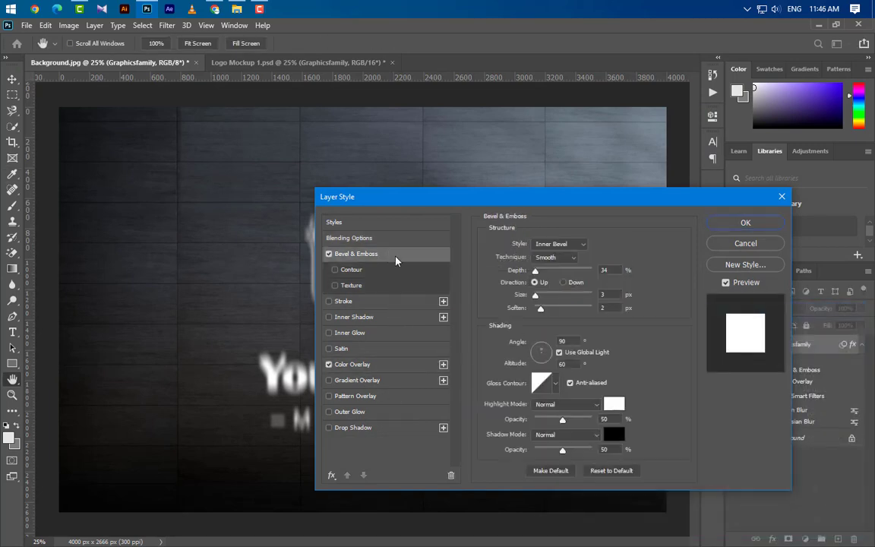
{"action": "left_click", "coordinate": [566, 246]}
{"action": "left_click", "coordinate": [565, 264]}
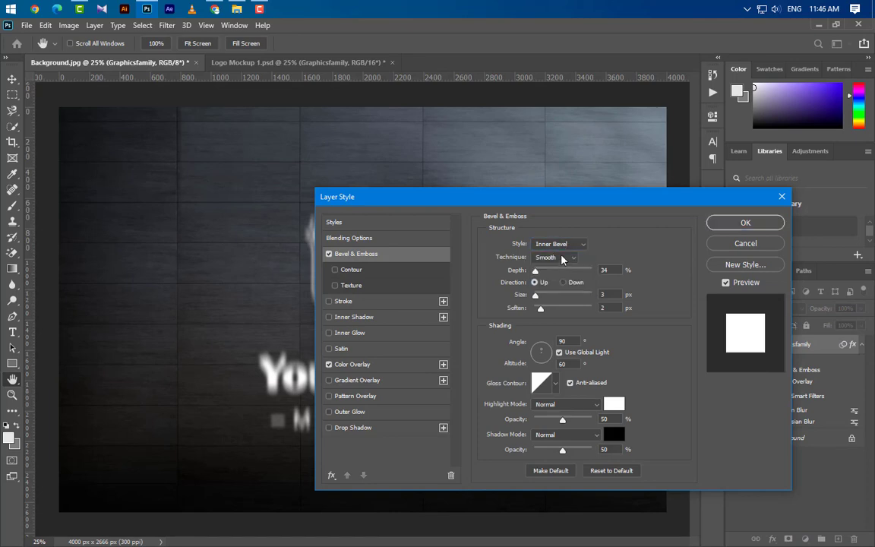
{"action": "left_click", "coordinate": [563, 259]}
{"action": "left_click", "coordinate": [554, 268]}
{"action": "left_click_drag", "start_coordinate": [536, 271], "coordinate": [680, 282]}
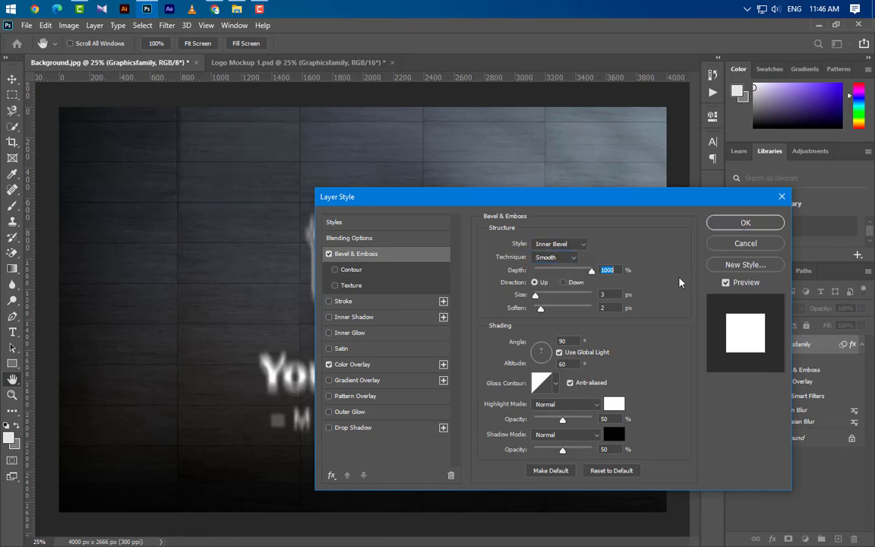
{"action": "left_click_drag", "start_coordinate": [536, 295], "coordinate": [604, 293]}
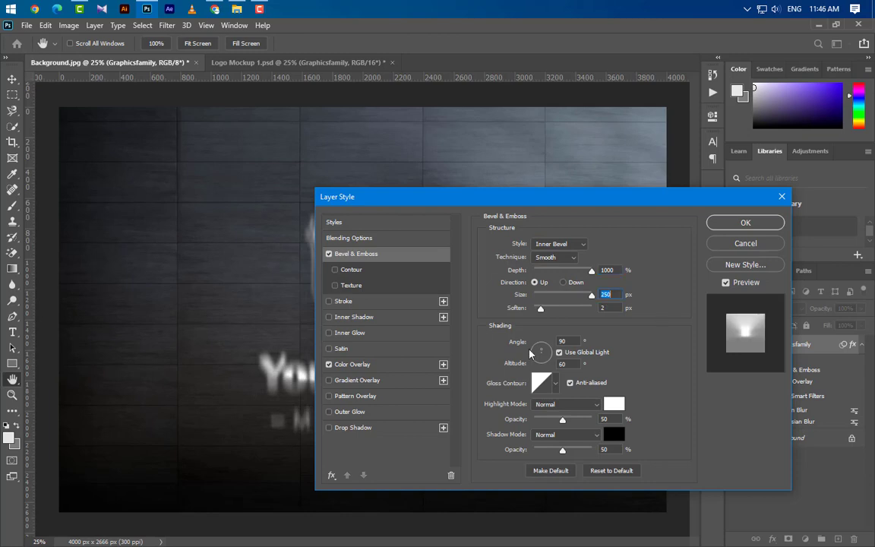
{"action": "left_click_drag", "start_coordinate": [540, 308], "coordinate": [532, 308]}
{"action": "double_click", "coordinate": [566, 341]}
Set the bevel's highlight mode to Screen and shadow mode to Multiply at 60% opacity, and apply the layer style
{"action": "left_click", "coordinate": [599, 434]}
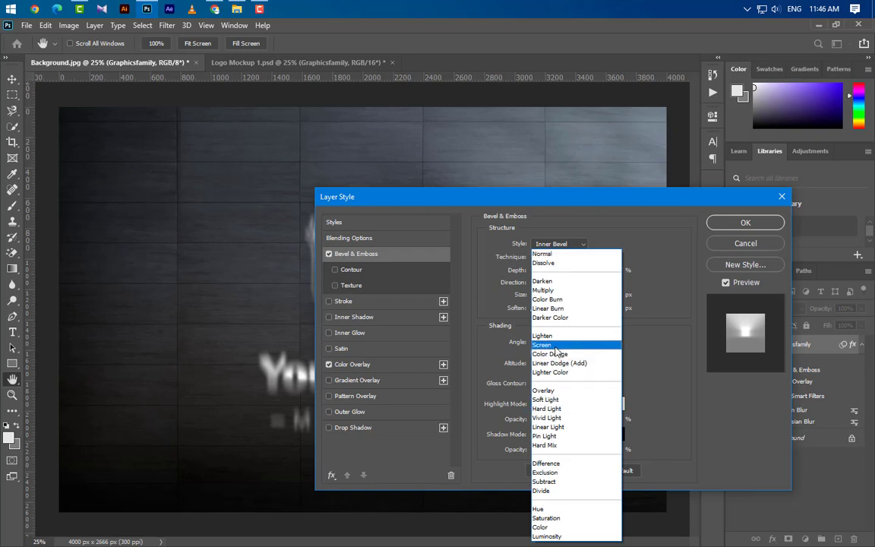
{"action": "left_click", "coordinate": [557, 346]}
{"action": "left_click", "coordinate": [576, 436]}
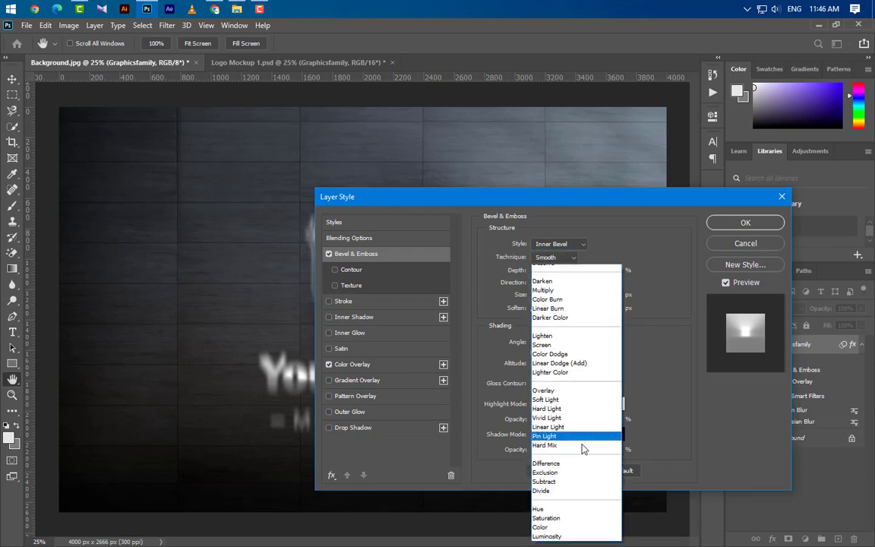
{"action": "left_click", "coordinate": [513, 268]}
{"action": "key", "text": "Tab"}
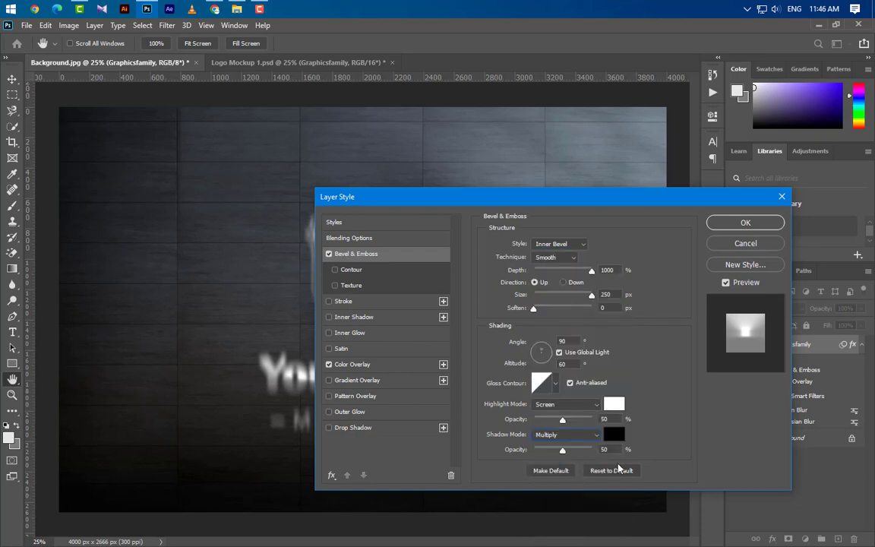
{"action": "type", "text": "60"}
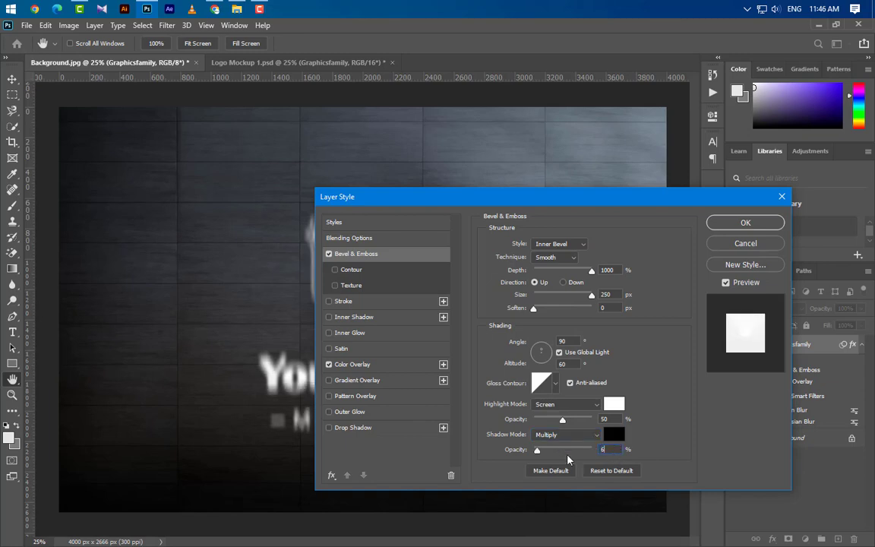
{"action": "left_click", "coordinate": [745, 222]}
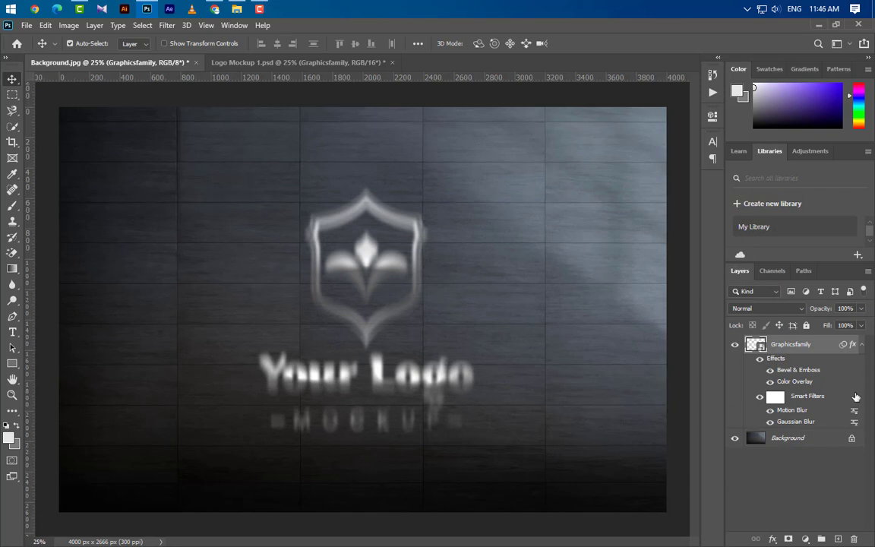
Collapse the Graphicsfamily layer's effects and set the layer's opacity to 30%
{"action": "left_click", "coordinate": [862, 345]}
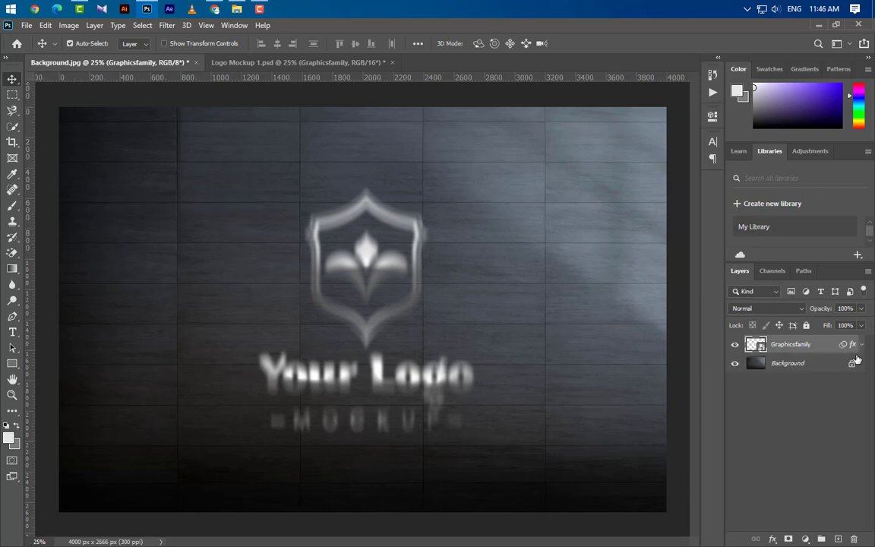
{"action": "left_click", "coordinate": [850, 309]}
{"action": "type", "text": "30"}
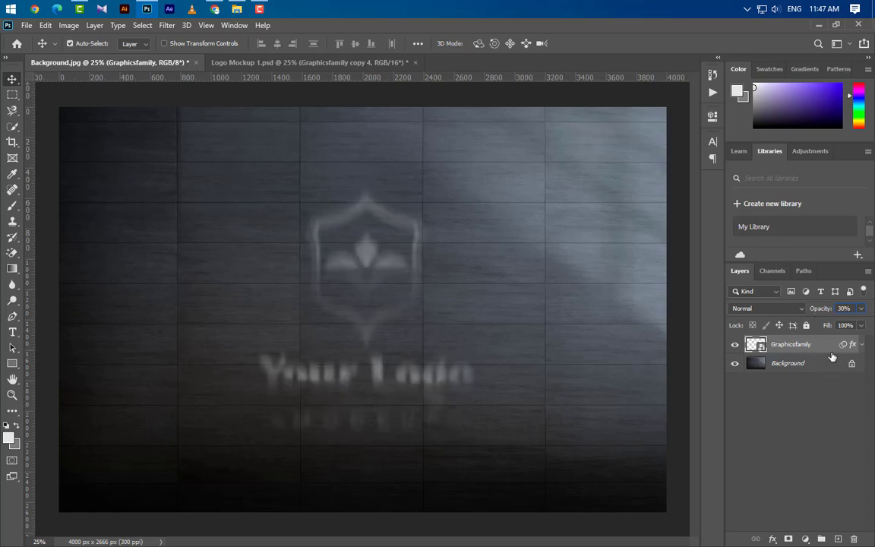
Duplicate the Graphicsfamily layer and set the copy's opacity to 80%
{"action": "left_click_drag", "start_coordinate": [834, 382], "coordinate": [839, 538]}
{"action": "left_click", "coordinate": [862, 310]}
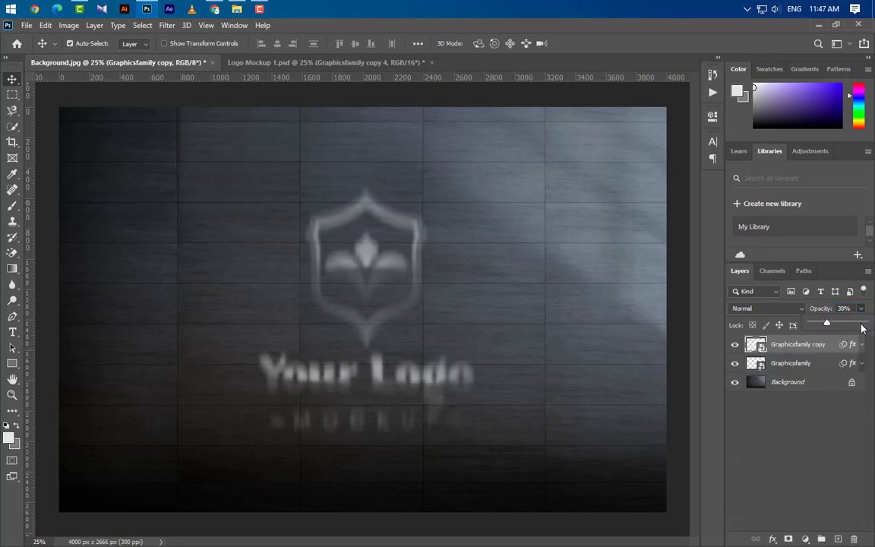
{"action": "left_click", "coordinate": [844, 309]}
{"action": "type", "text": "80"}
{"action": "key", "text": "Return"}
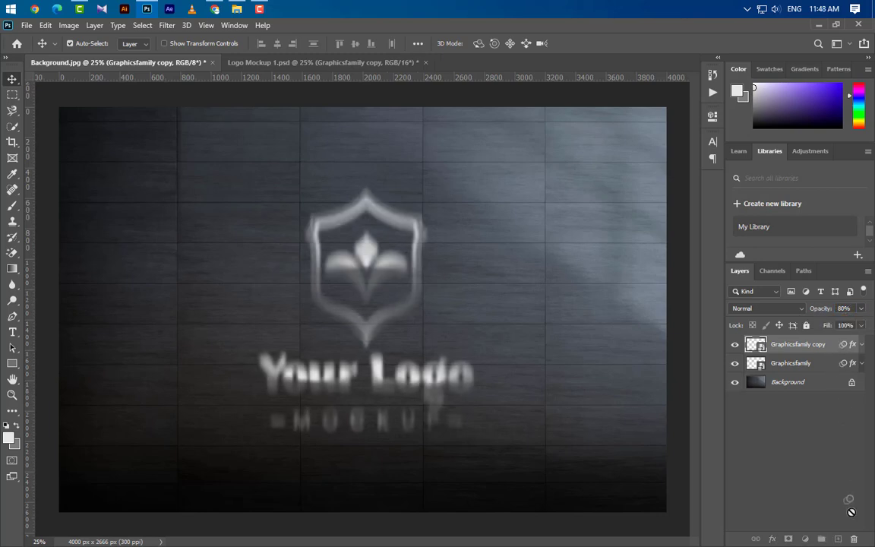
Remove the smart filters from Graphicsfamily copy and change its Color Overlay to a light grey
{"action": "left_click", "coordinate": [857, 345]}
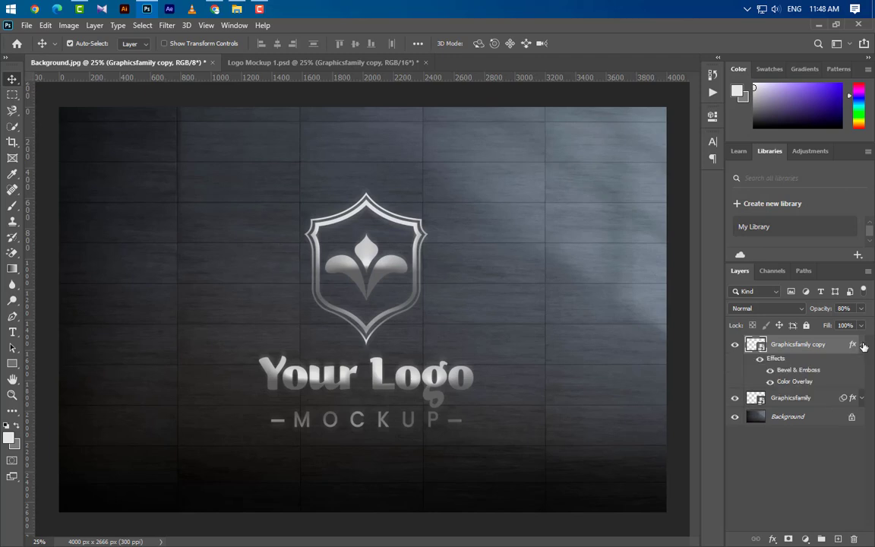
{"action": "double_click", "coordinate": [791, 382]}
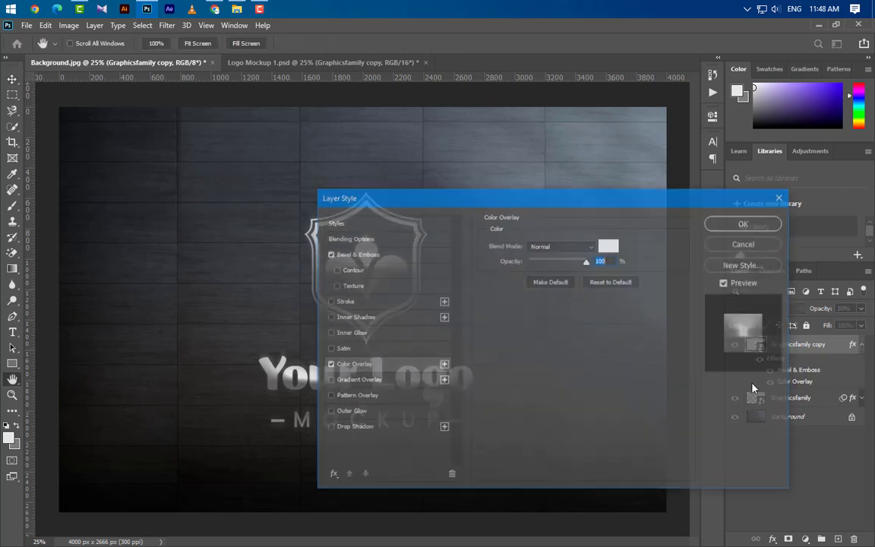
{"action": "left_click", "coordinate": [608, 246]}
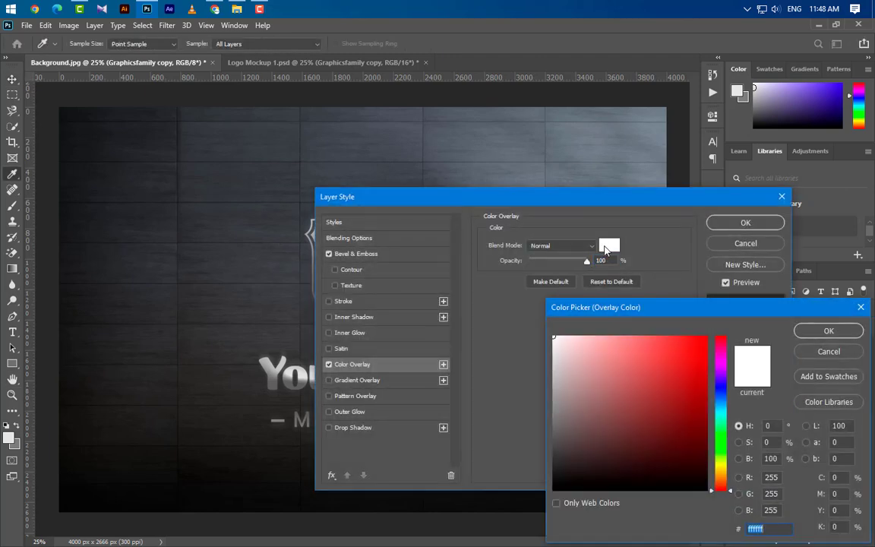
{"action": "left_click", "coordinate": [829, 332]}
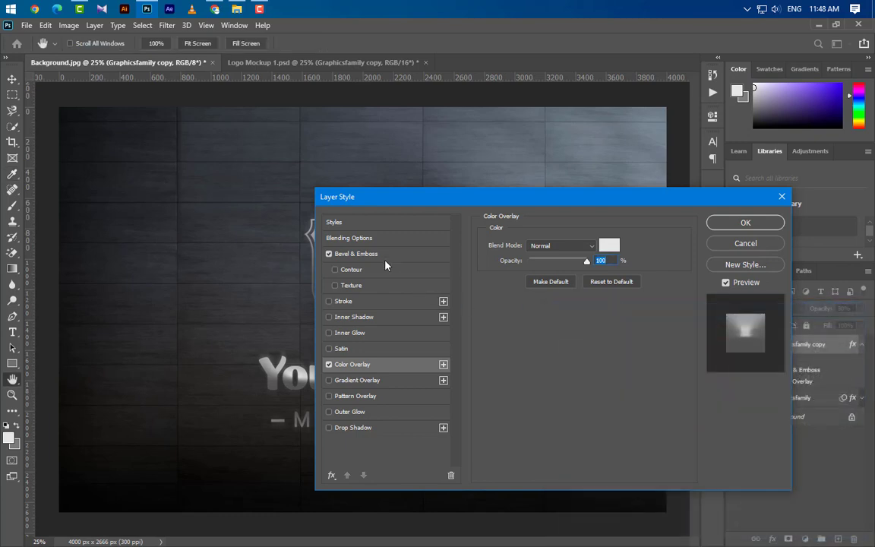
Set Graphicsfamily copy's bevel size to 17 px and its shadow mode to Normal at 90% opacity, and apply the style
{"action": "left_click_drag", "start_coordinate": [413, 203], "coordinate": [493, 149]}
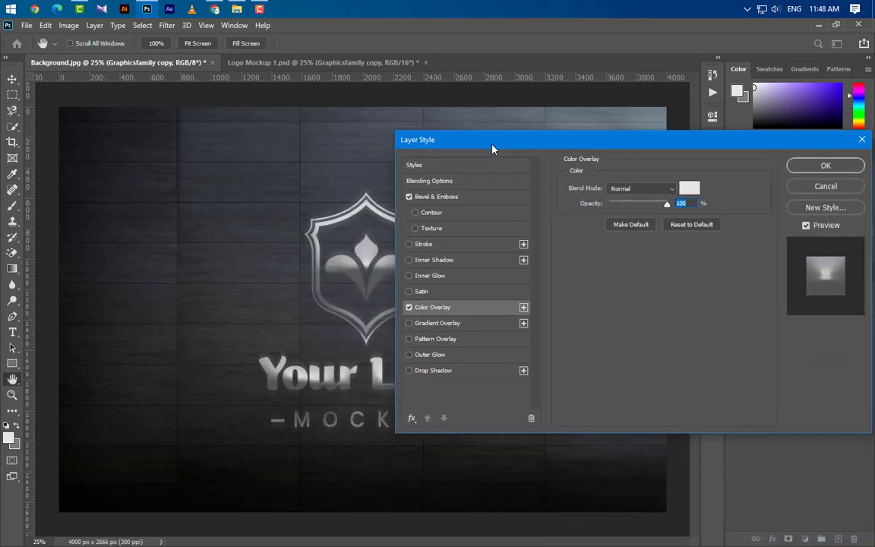
{"action": "left_click", "coordinate": [436, 197]}
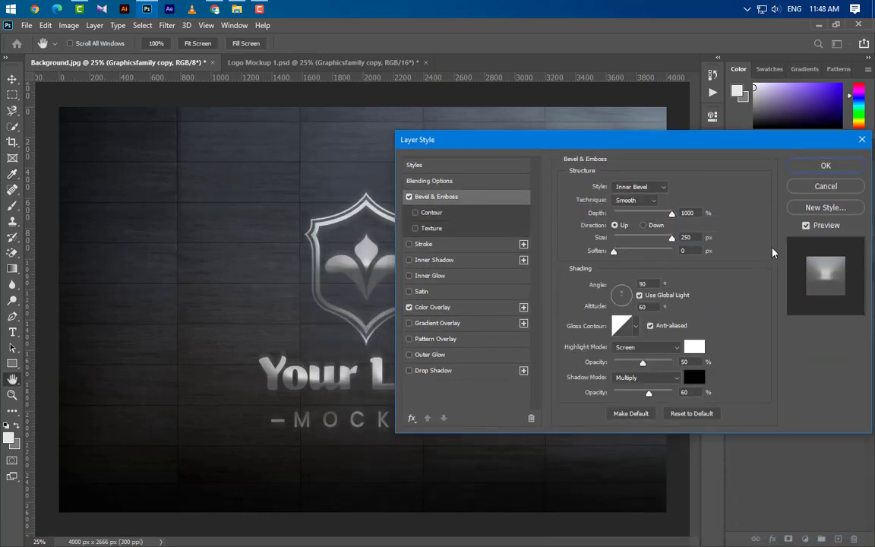
{"action": "left_click", "coordinate": [688, 238]}
{"action": "type", "text": "17"}
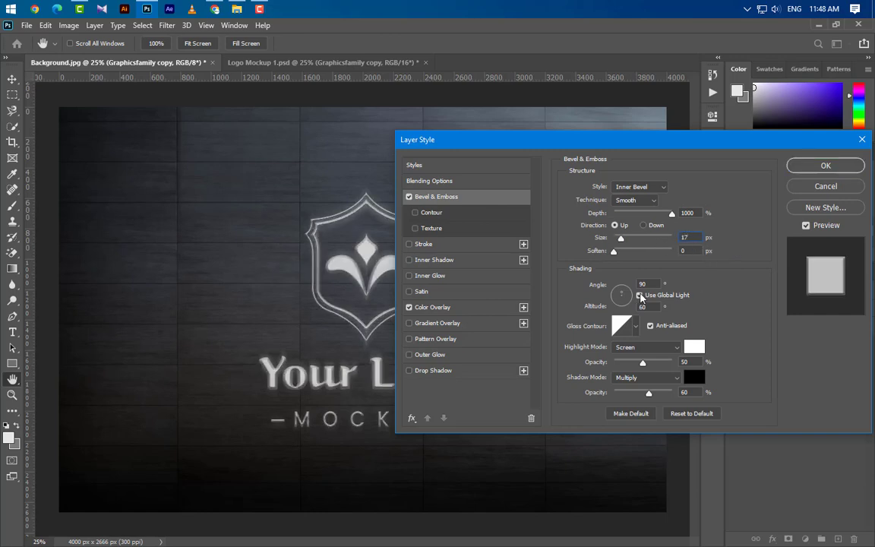
{"action": "left_click", "coordinate": [646, 377]}
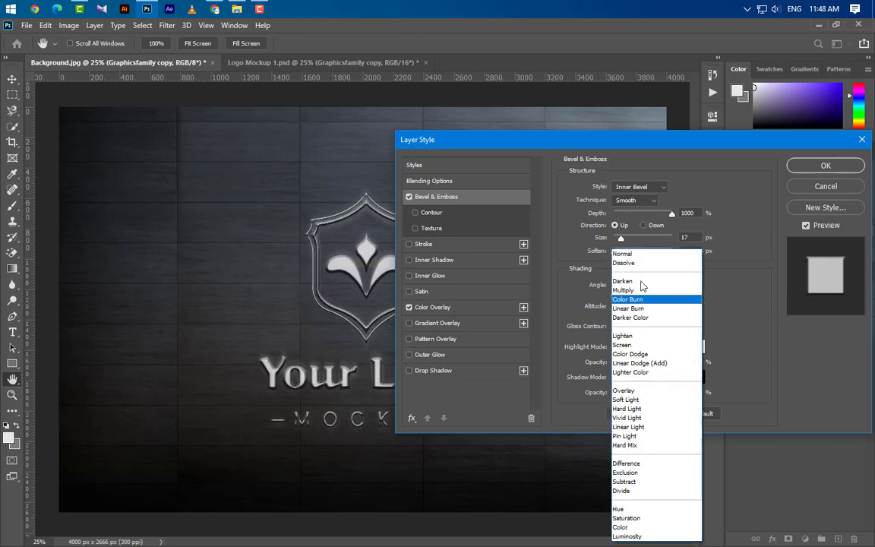
{"action": "left_click", "coordinate": [640, 254]}
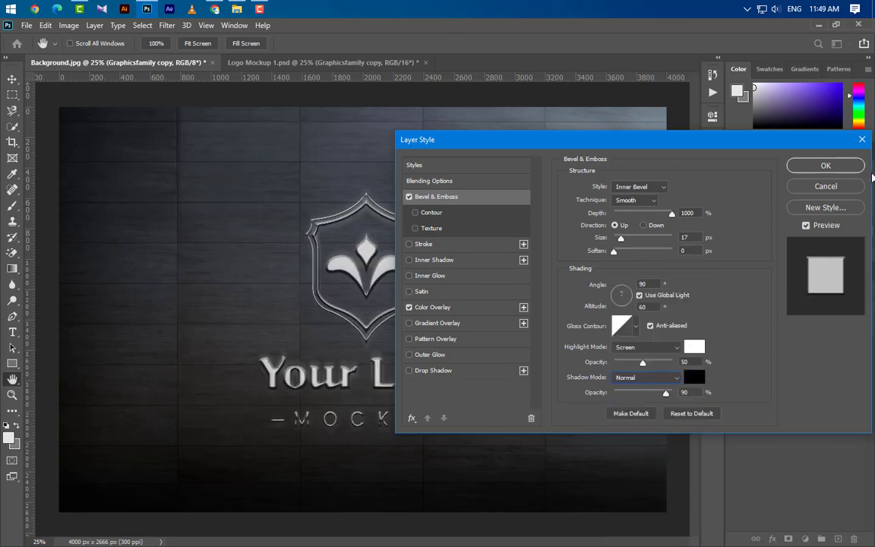
{"action": "left_click", "coordinate": [814, 167]}
{"action": "left_click", "coordinate": [864, 349]}
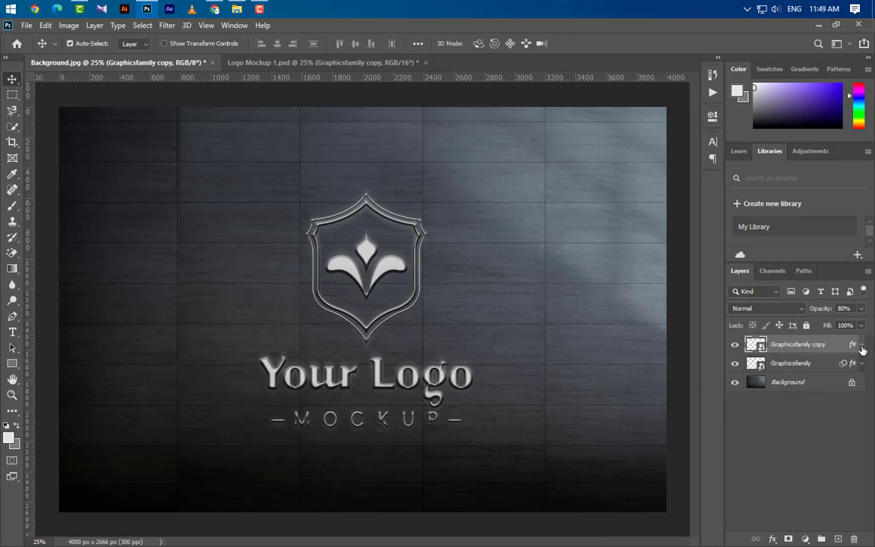
Duplicate the beveled logo layer three times in succession, nudging each new copy up by one pixel
{"action": "left_click_drag", "start_coordinate": [843, 348], "coordinate": [837, 540]}
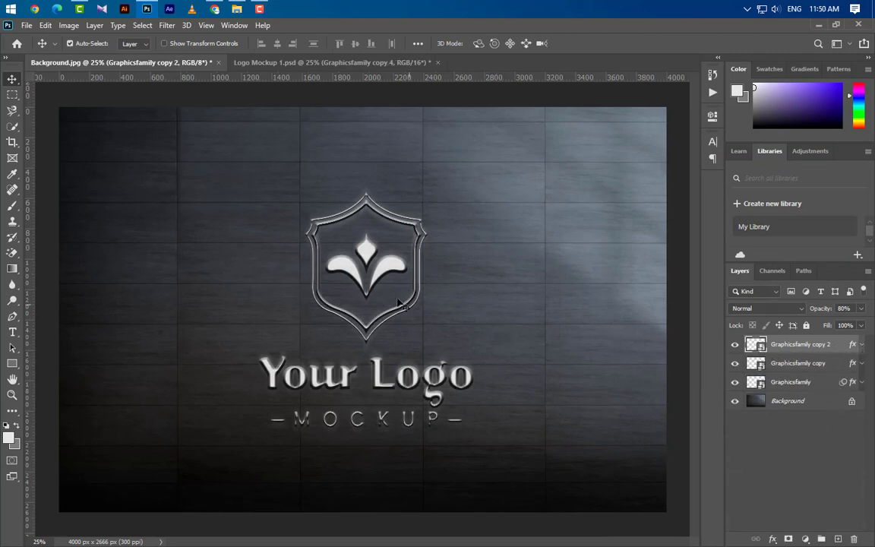
{"action": "scroll", "coordinate": [346, 247], "scroll_direction": "up", "scroll_amount": 3}
{"action": "scroll", "coordinate": [346, 247], "scroll_direction": "up", "scroll_amount": 5}
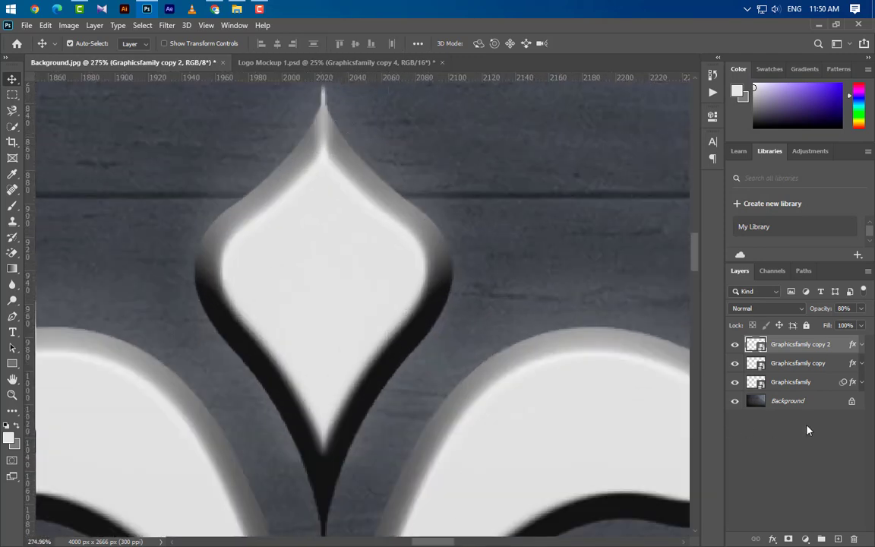
{"action": "key", "text": "Up"}
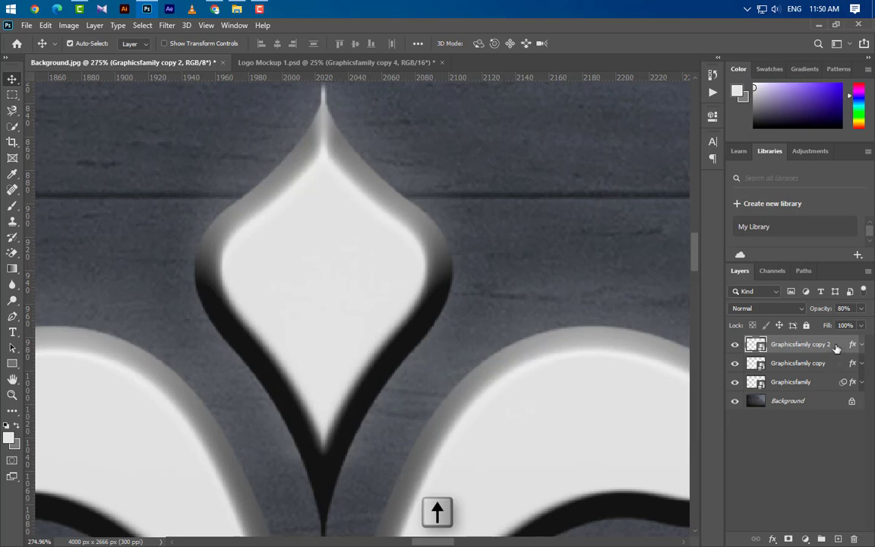
{"action": "key", "text": "alt+Up"}
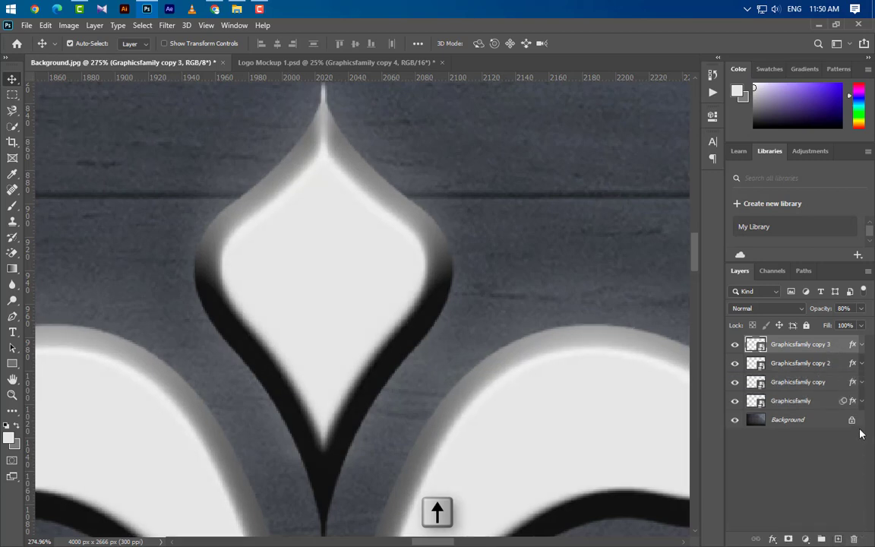
{"action": "left_click_drag", "start_coordinate": [840, 348], "coordinate": [838, 537]}
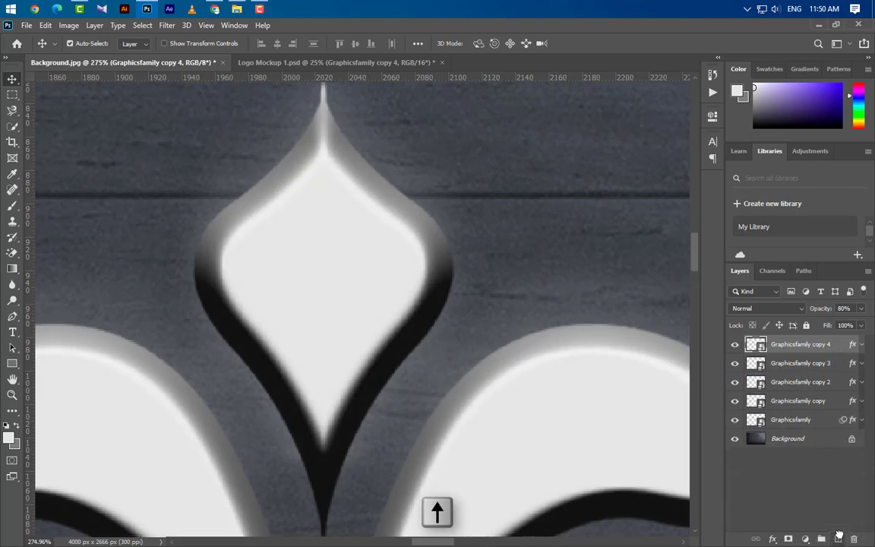
Set Graphicsfamily copy 4's bevel size to 38 px and its highlight opacity to 12%, and apply the style
{"action": "left_click", "coordinate": [862, 345]}
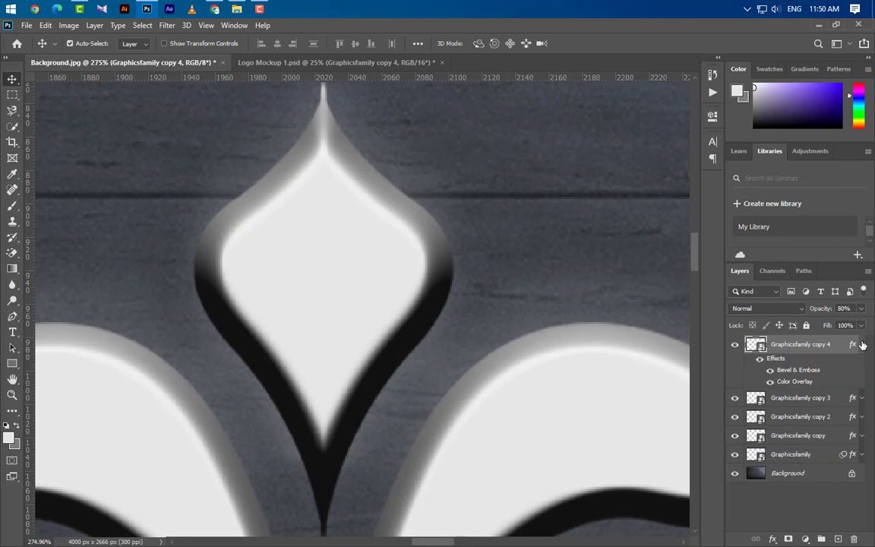
{"action": "double_click", "coordinate": [794, 370]}
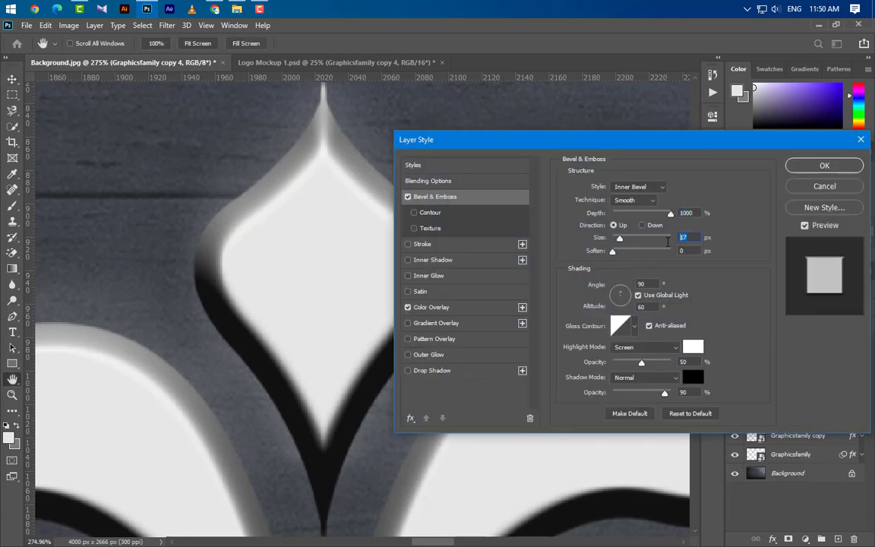
{"action": "type", "text": "38"}
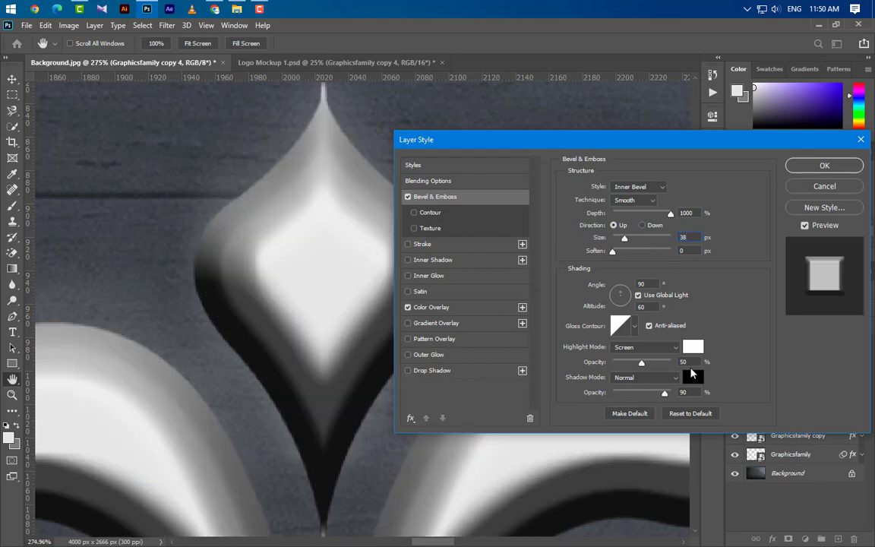
{"action": "double_click", "coordinate": [686, 362]}
{"action": "type", "text": "12"}
{"action": "left_click", "coordinate": [826, 165]}
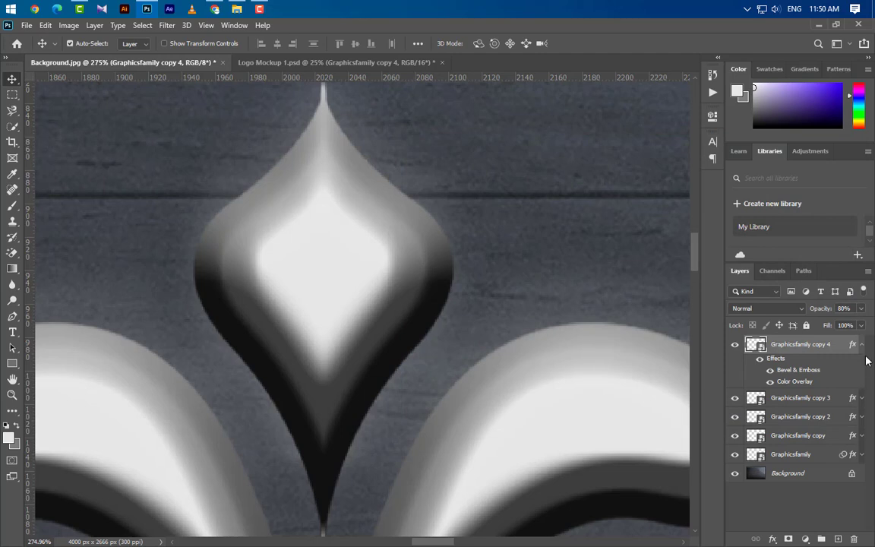
Group the four Graphicsfamily copies, leaving out the original Graphicsfamily layer, and set the group's opacity to 55%
{"action": "left_click", "coordinate": [862, 345]}
{"action": "left_click", "coordinate": [809, 363], "text": "ctrl"}
{"action": "left_click", "coordinate": [816, 382], "text": "ctrl"}
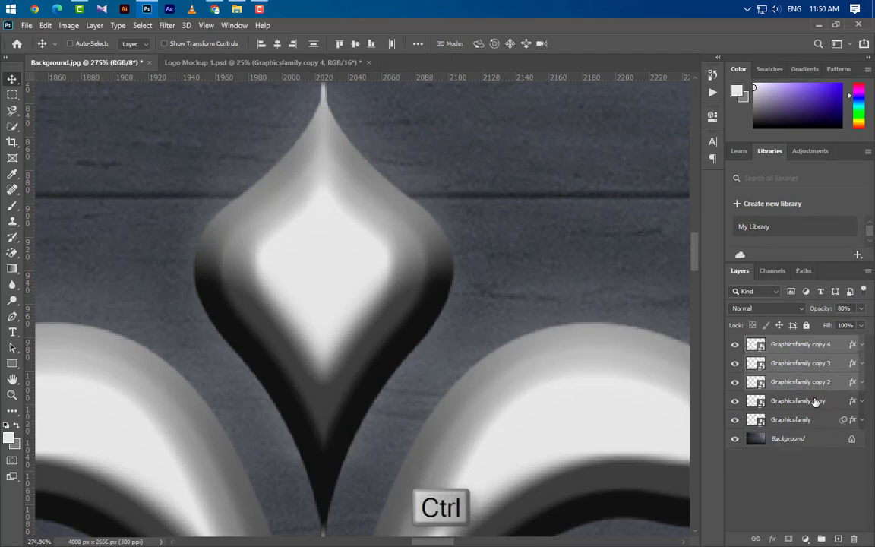
{"action": "left_click", "coordinate": [809, 401], "text": "ctrl"}
{"action": "left_click", "coordinate": [822, 539]}
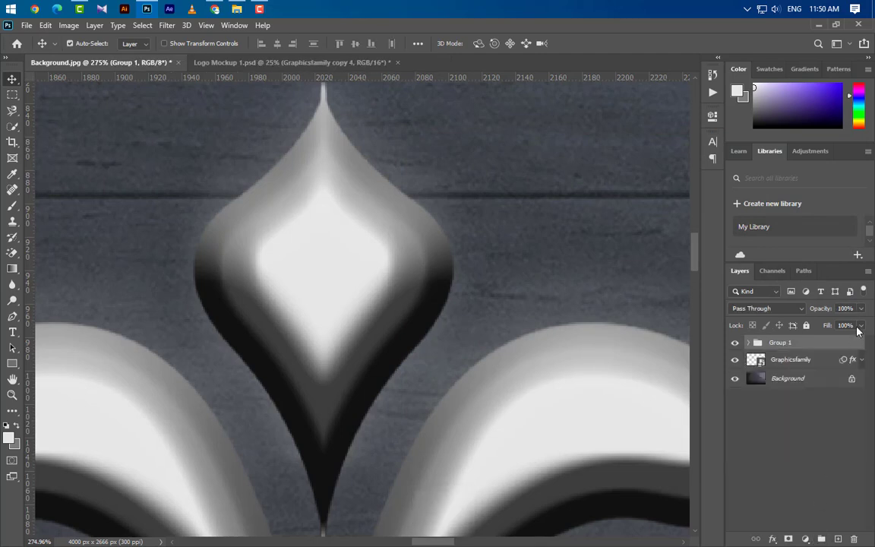
{"action": "key", "text": "5"}
{"action": "key", "text": "5"}
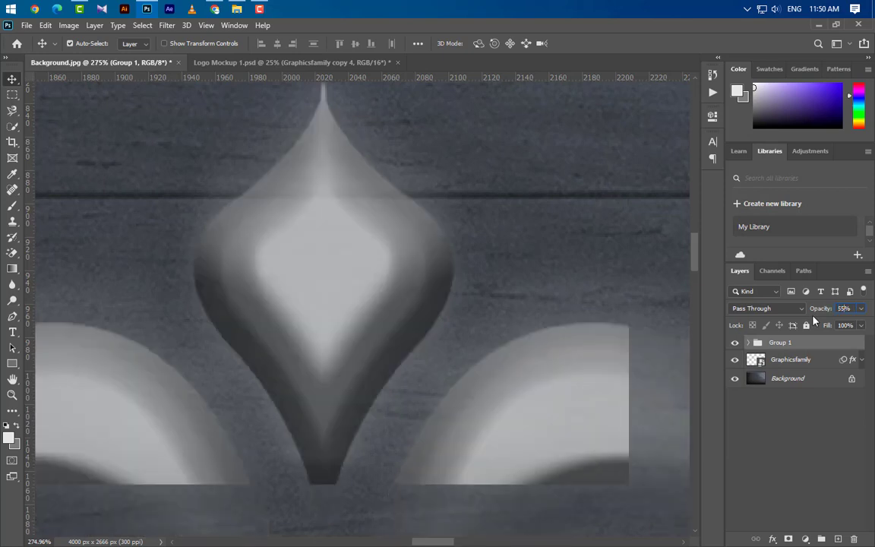
Add a Drop Shadow to Group 1 and paste a dark navy color value as the shadow color
{"action": "scroll", "coordinate": [366, 334], "scroll_direction": "down", "scroll_amount": 10}
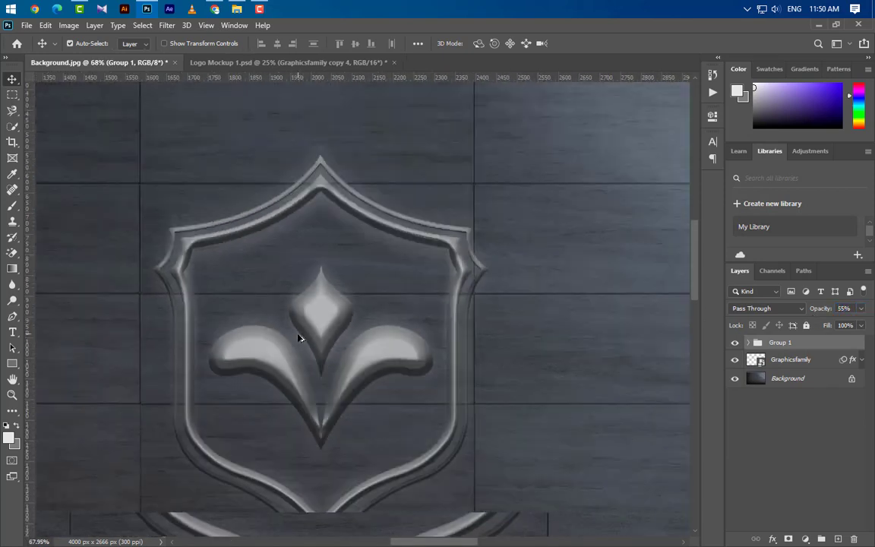
{"action": "scroll", "coordinate": [306, 341], "scroll_direction": "up", "scroll_amount": 4}
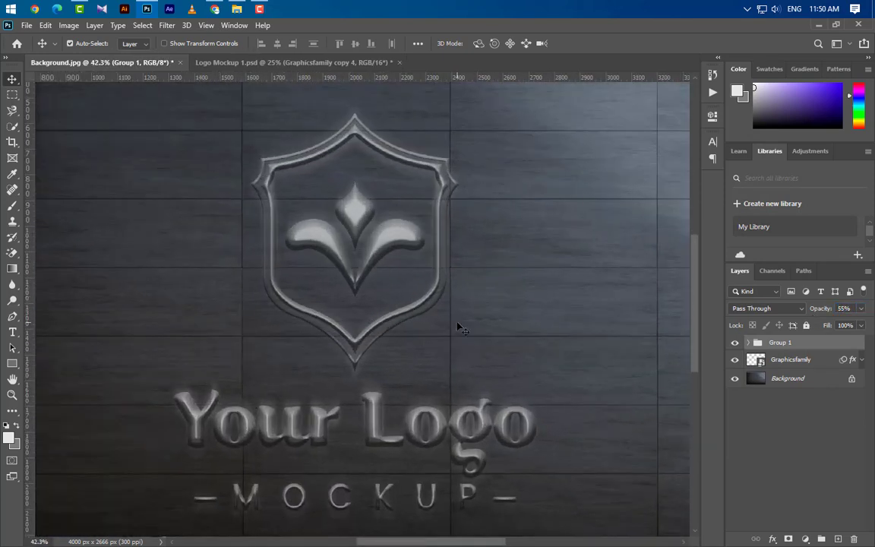
{"action": "double_click", "coordinate": [810, 344]}
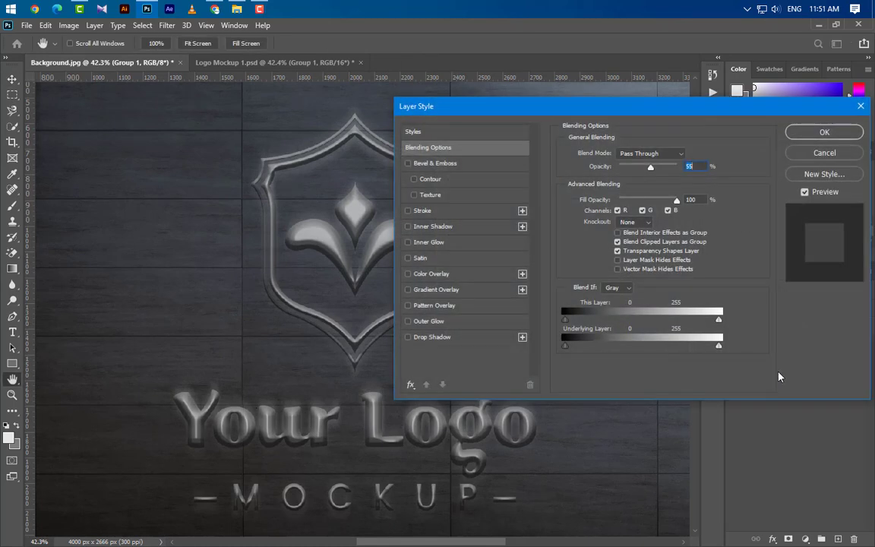
{"action": "left_click", "coordinate": [466, 338]}
{"action": "left_click", "coordinate": [688, 155]}
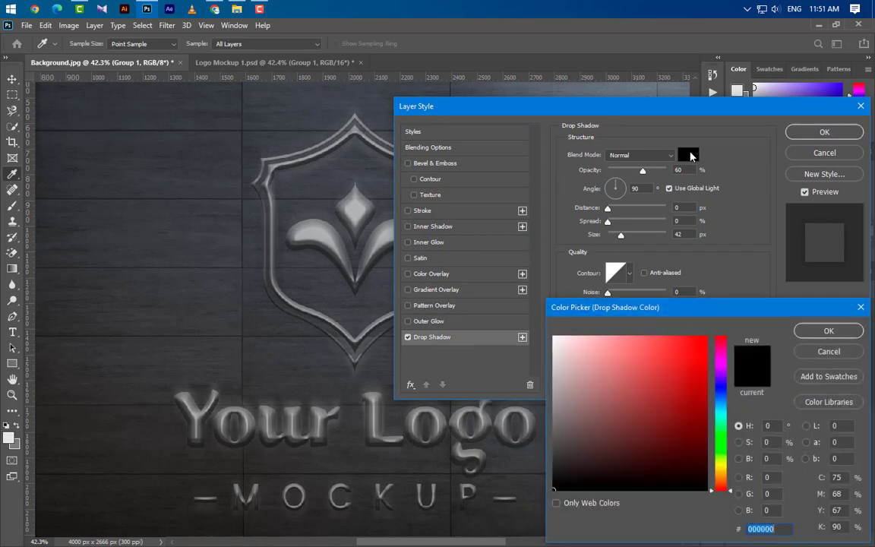
{"action": "key", "text": "ctrl+v"}
{"action": "left_click", "coordinate": [816, 330]}
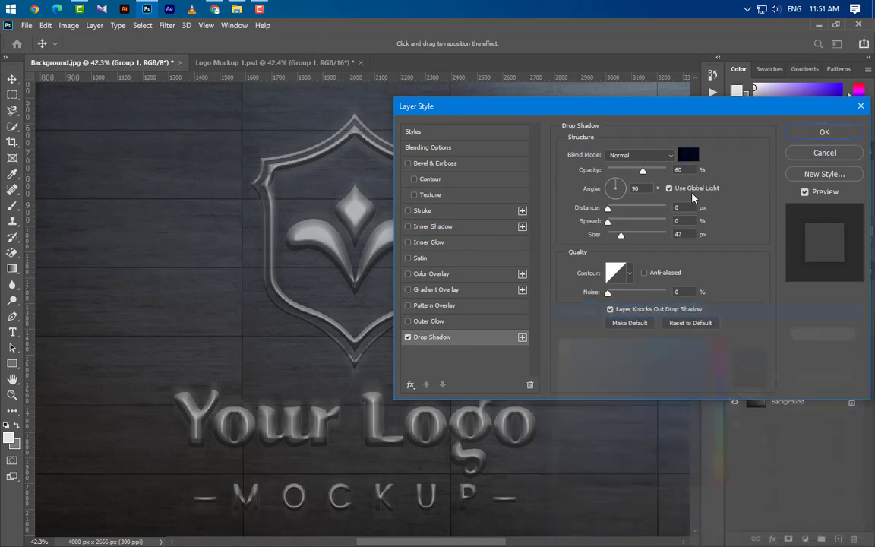
Set the group's drop shadow to 35% opacity, 10 px distance and 15 px size
{"action": "left_click", "coordinate": [645, 172]}
{"action": "type", "text": "035"}
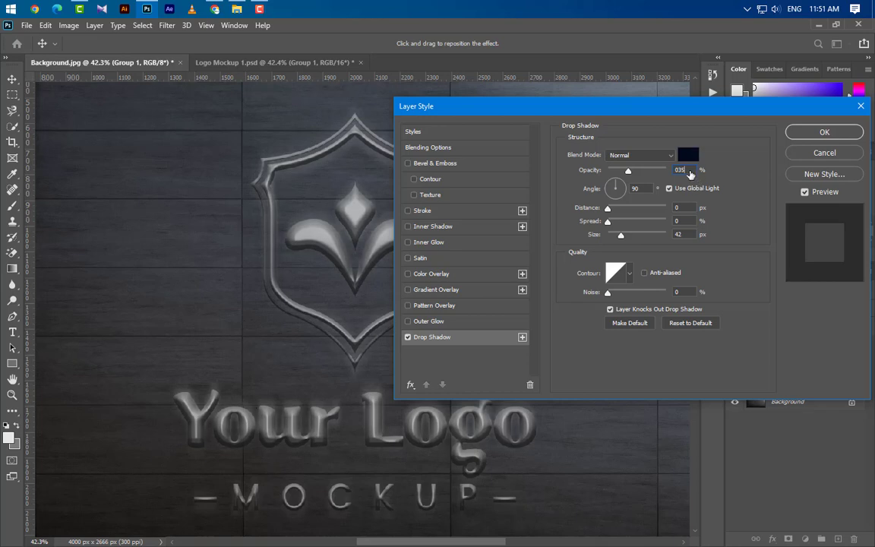
{"action": "left_click_drag", "start_coordinate": [689, 170], "coordinate": [645, 177]}
{"action": "type", "text": "35"}
{"action": "key", "text": "Tab"}
{"action": "key", "text": "Tab"}
{"action": "type", "text": "10"}
{"action": "key", "text": "Tab"}
{"action": "key", "text": "Tab"}
{"action": "type", "text": "15"}
Enable the Satin effect on Group 1 with a white color and the Overlay blend mode
{"action": "left_click", "coordinate": [441, 259]}
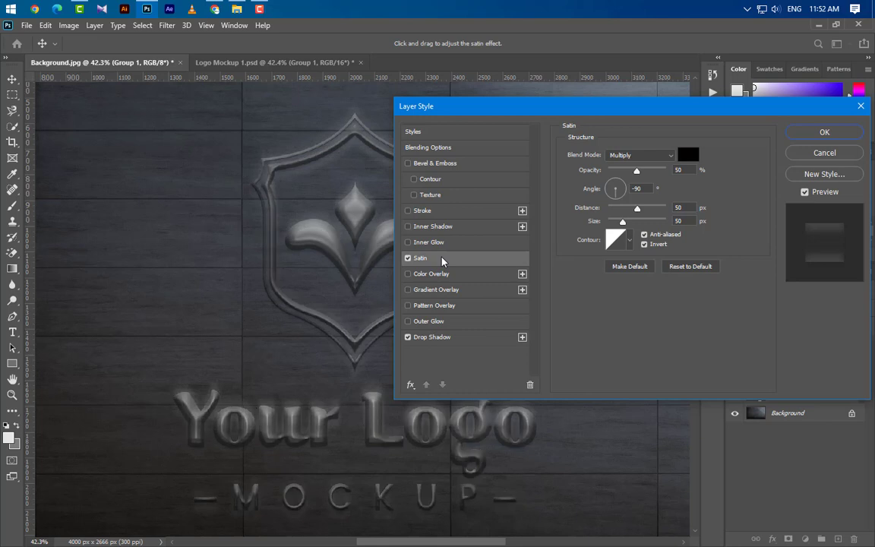
{"action": "left_click", "coordinate": [688, 154]}
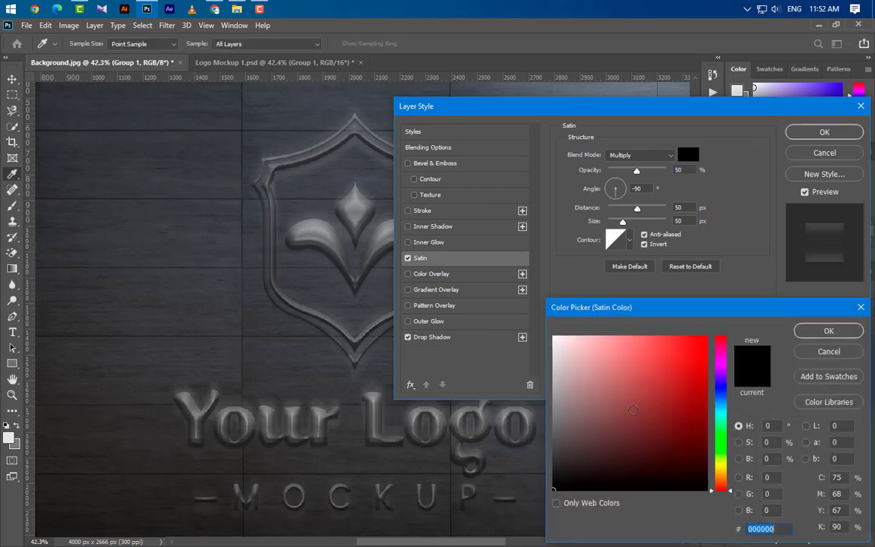
{"action": "left_click", "coordinate": [555, 338]}
{"action": "left_click", "coordinate": [829, 331]}
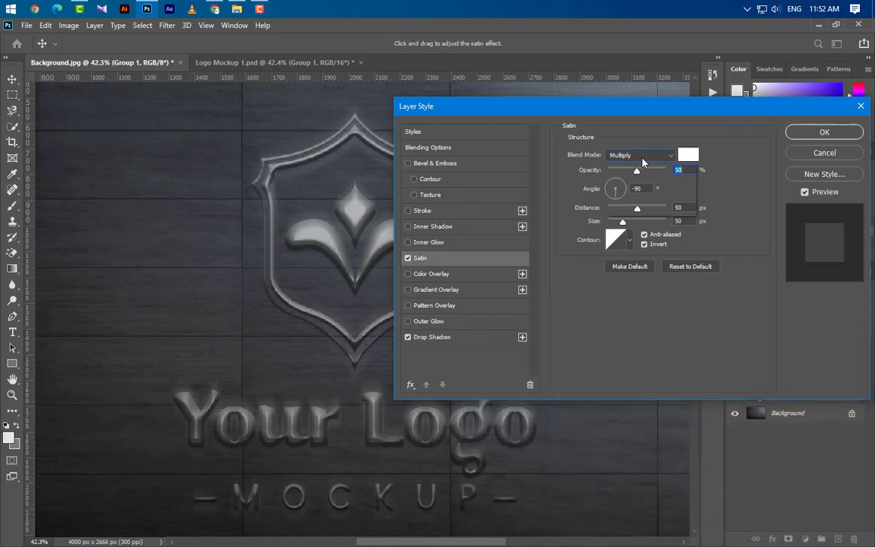
{"action": "left_click", "coordinate": [640, 155]}
{"action": "left_click", "coordinate": [630, 303]}
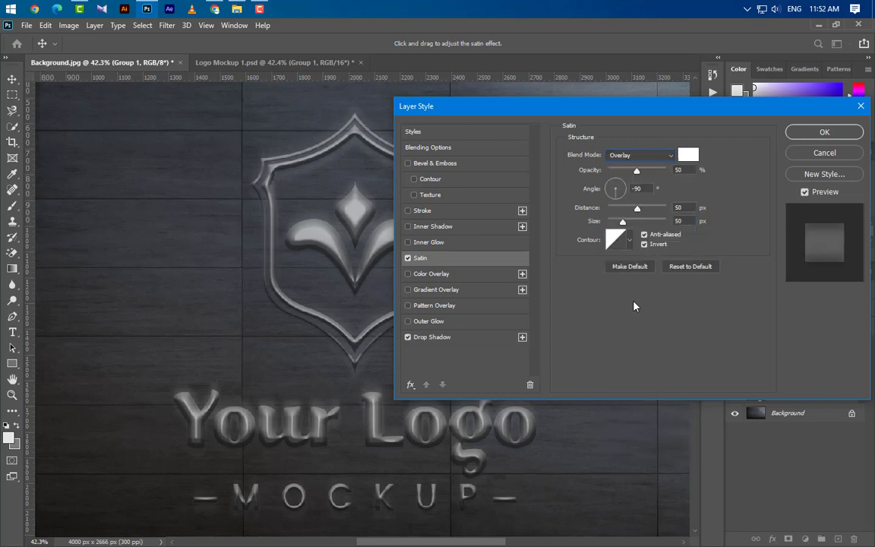
Set the Satin effect's opacity to 40% and its angle to -107°
{"action": "double_click", "coordinate": [679, 170]}
{"action": "type", "text": "40"}
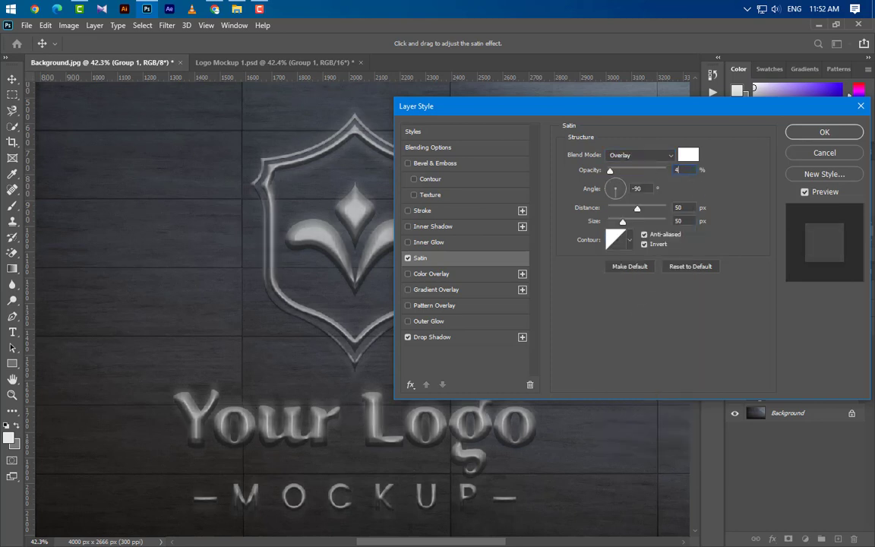
{"action": "double_click", "coordinate": [646, 188]}
{"action": "type", "text": "-1"}
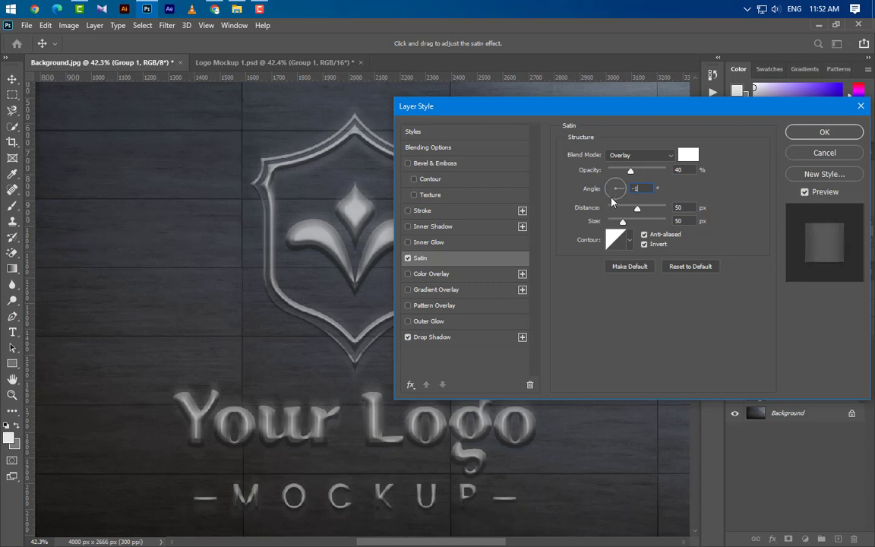
{"action": "type", "text": "07"}
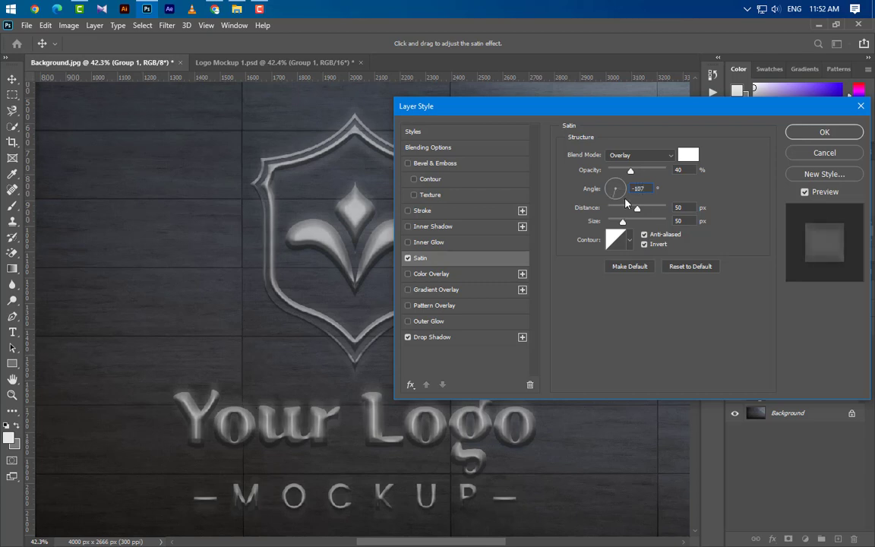
Set the Satin distance and size to 250 px with the Ring - Double contour, and apply the group's style
{"action": "left_click_drag", "start_coordinate": [639, 211], "coordinate": [689, 213]}
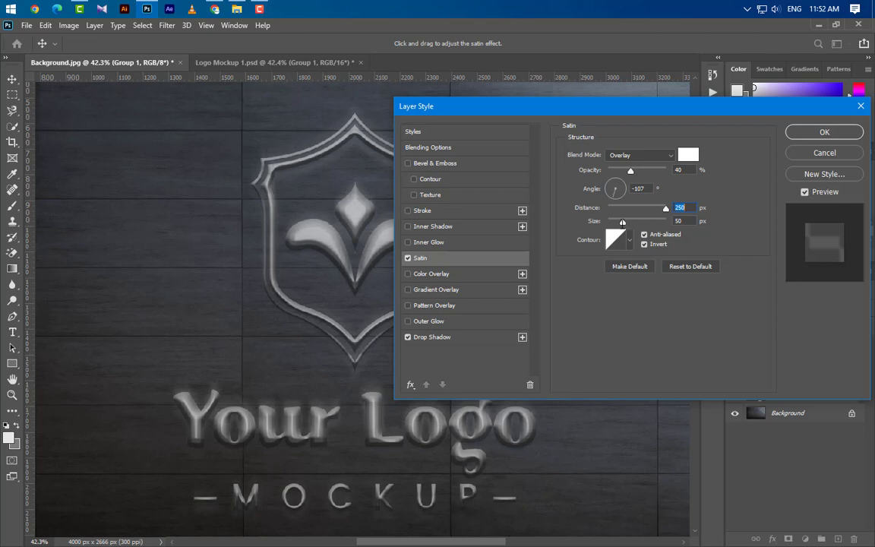
{"action": "left_click_drag", "start_coordinate": [623, 224], "coordinate": [695, 258]}
{"action": "left_click", "coordinate": [630, 241]}
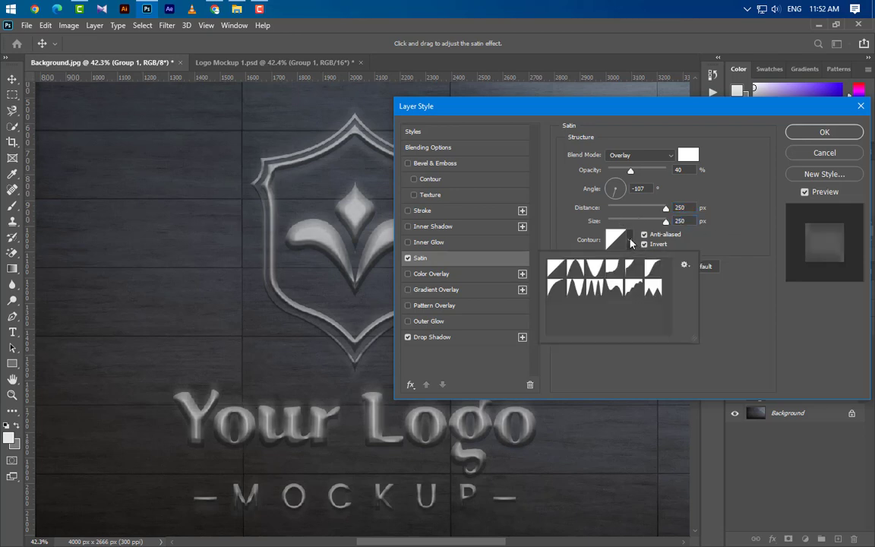
{"action": "left_click", "coordinate": [593, 288]}
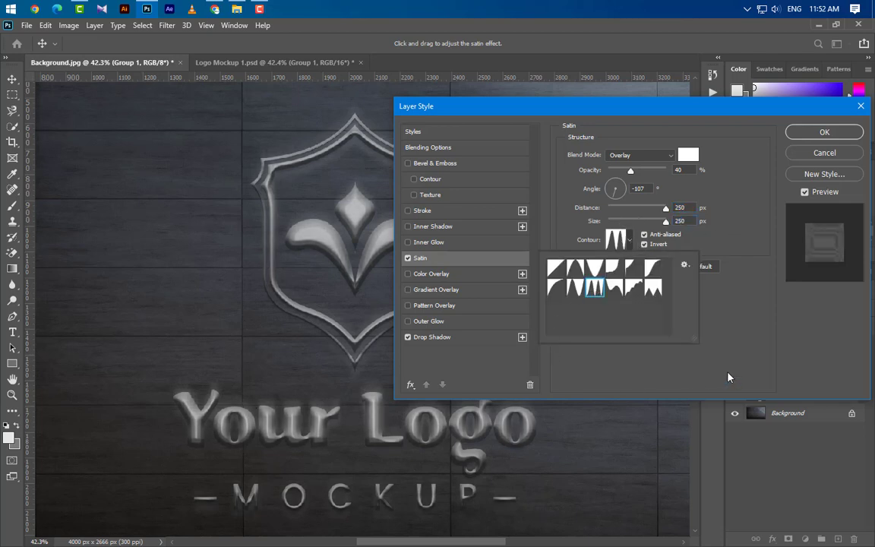
{"action": "left_click", "coordinate": [742, 307]}
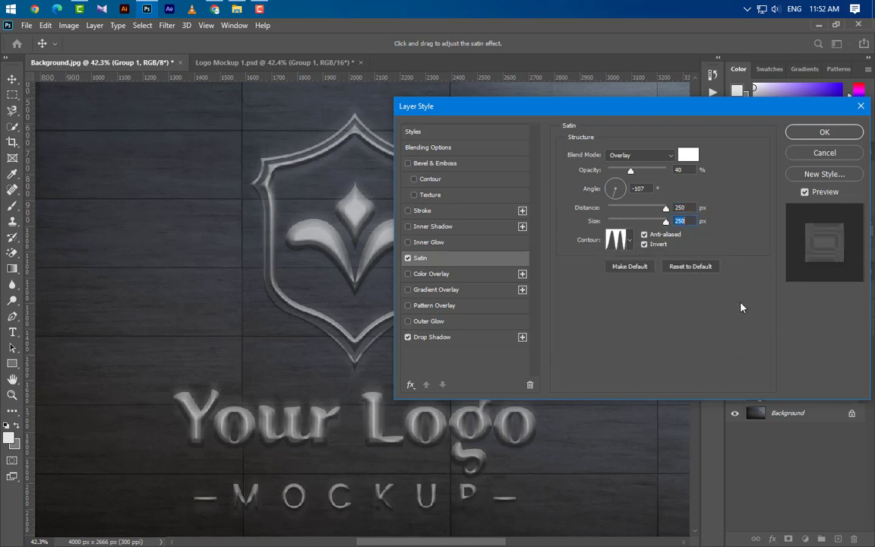
{"action": "left_click", "coordinate": [805, 132]}
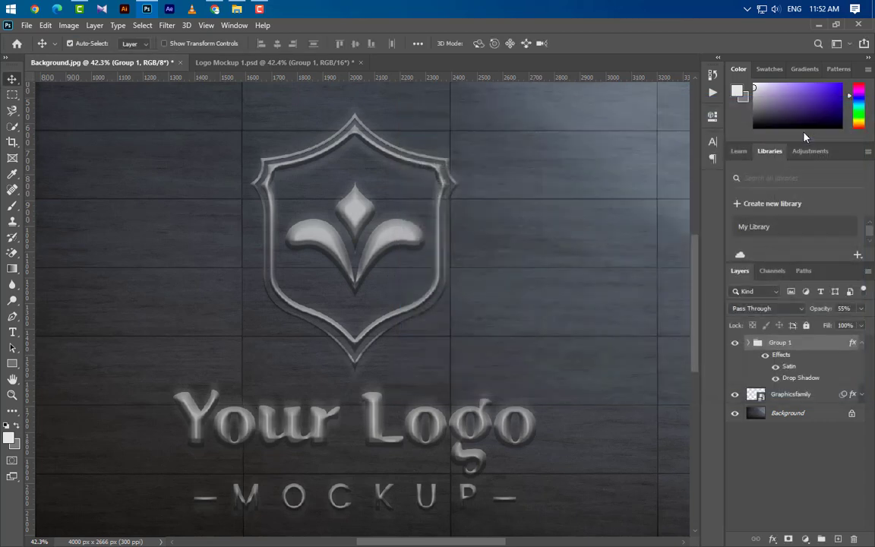
{"action": "left_click", "coordinate": [863, 344]}
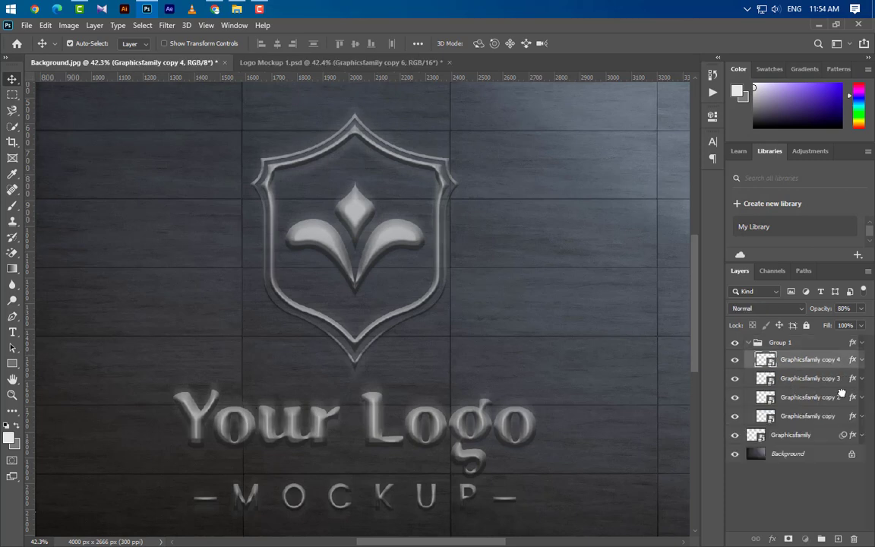
Duplicate Graphicsfamily copy 4, move the duplicate out above Group 1, and collapse the group
{"action": "key", "text": "ctrl+j"}
{"action": "left_click_drag", "start_coordinate": [827, 363], "coordinate": [821, 336]}
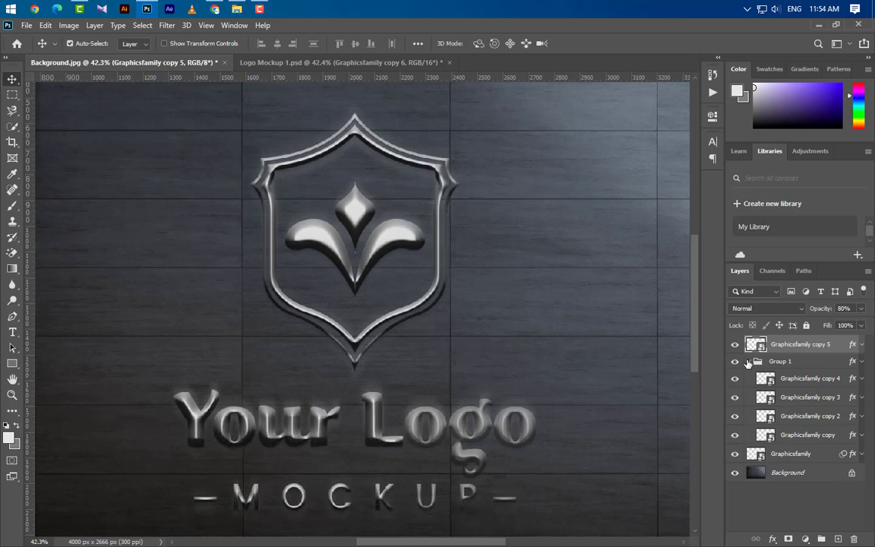
{"action": "left_click", "coordinate": [749, 362]}
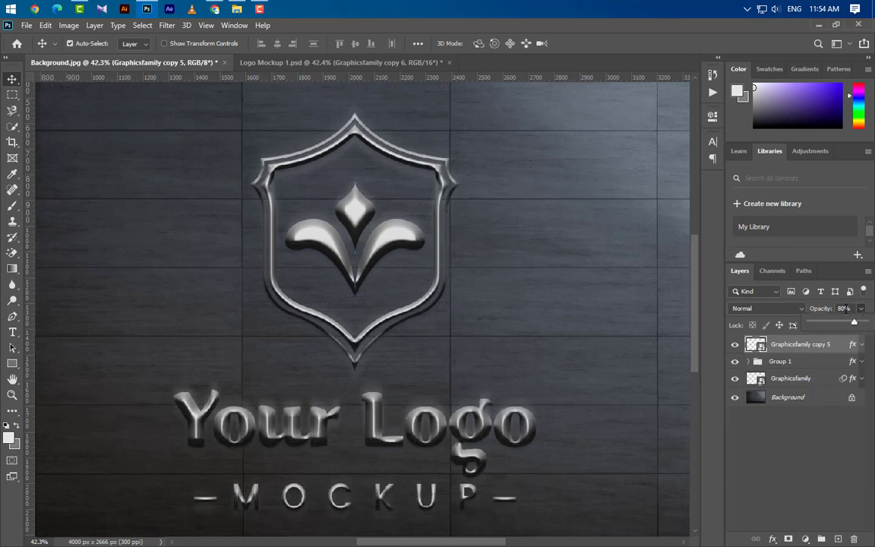
Set Graphicsfamily copy 5's opacity to 60% and its fill to 0%
{"action": "left_click", "coordinate": [825, 311]}
{"action": "type", "text": "60"}
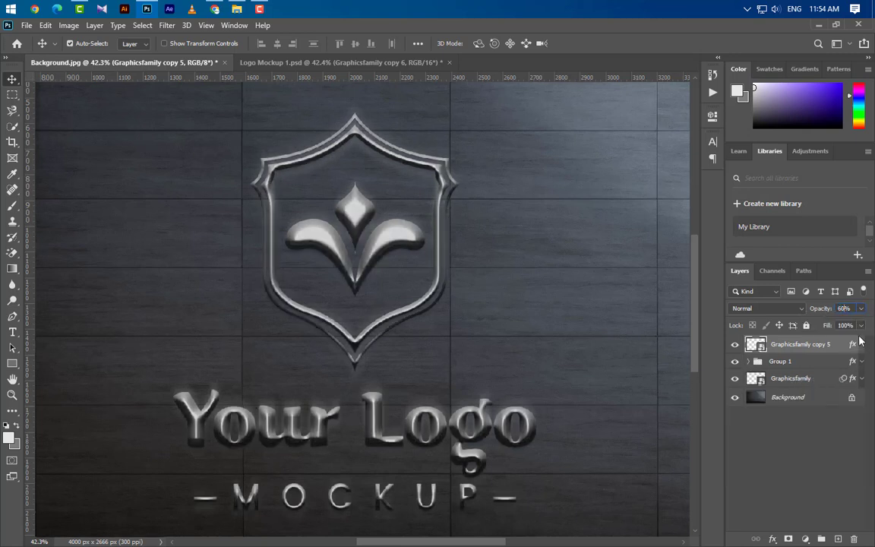
{"action": "left_click", "coordinate": [862, 326]}
{"action": "left_click_drag", "start_coordinate": [862, 341], "coordinate": [705, 316]}
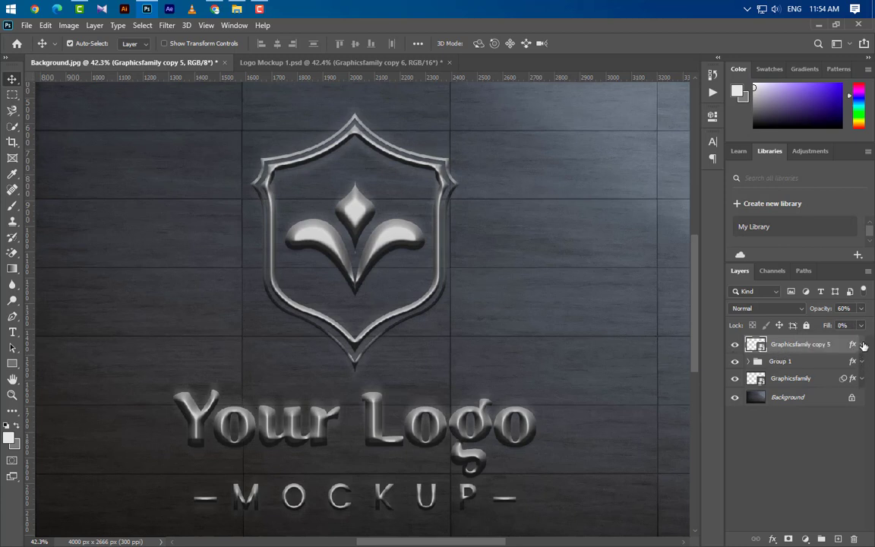
Remove Bevel & Emboss from Graphicsfamily copy 5 and change its Color Overlay to black
{"action": "left_click", "coordinate": [863, 347]}
{"action": "left_click_drag", "start_coordinate": [798, 370], "coordinate": [854, 538]}
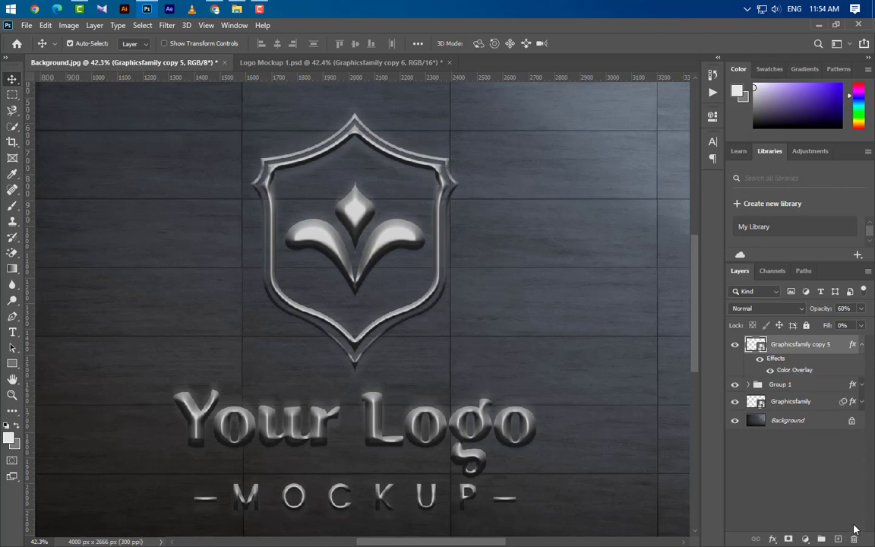
{"action": "double_click", "coordinate": [794, 370]}
{"action": "left_click", "coordinate": [688, 154]}
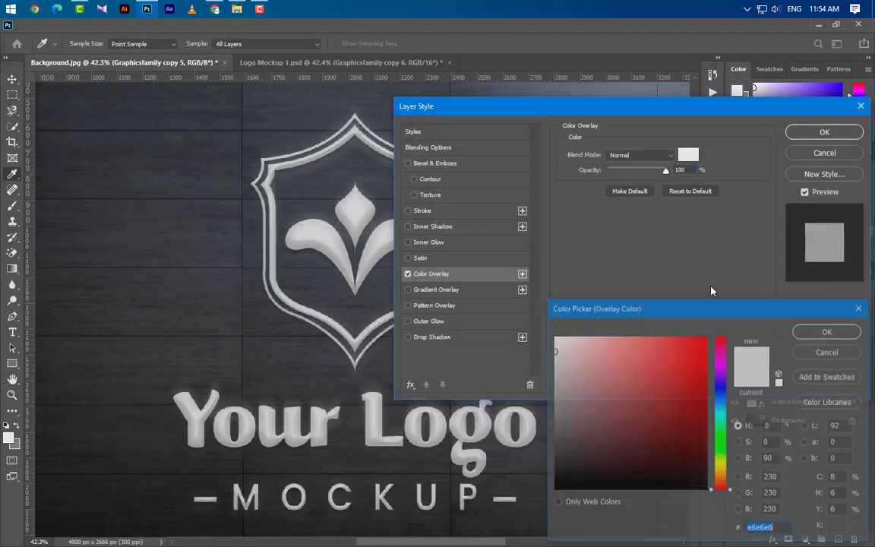
{"action": "left_click", "coordinate": [554, 489]}
{"action": "left_click", "coordinate": [828, 332]}
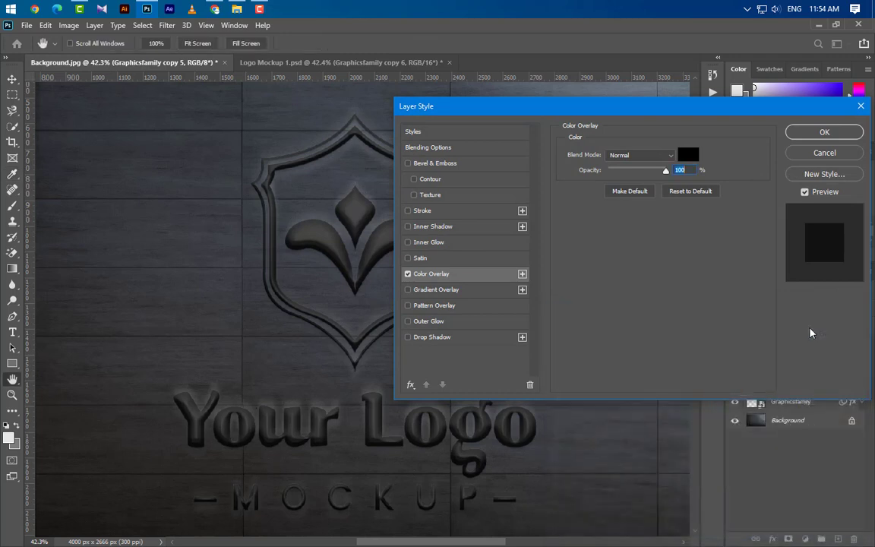
{"action": "left_click", "coordinate": [825, 132]}
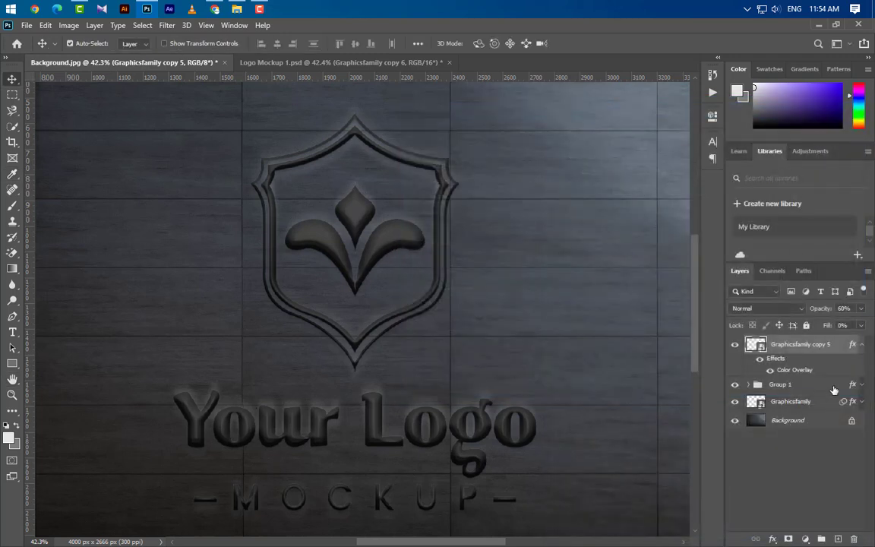
Duplicate the Graphicsfamily copy 5 layer
{"action": "left_click_drag", "start_coordinate": [760, 345], "coordinate": [838, 538]}
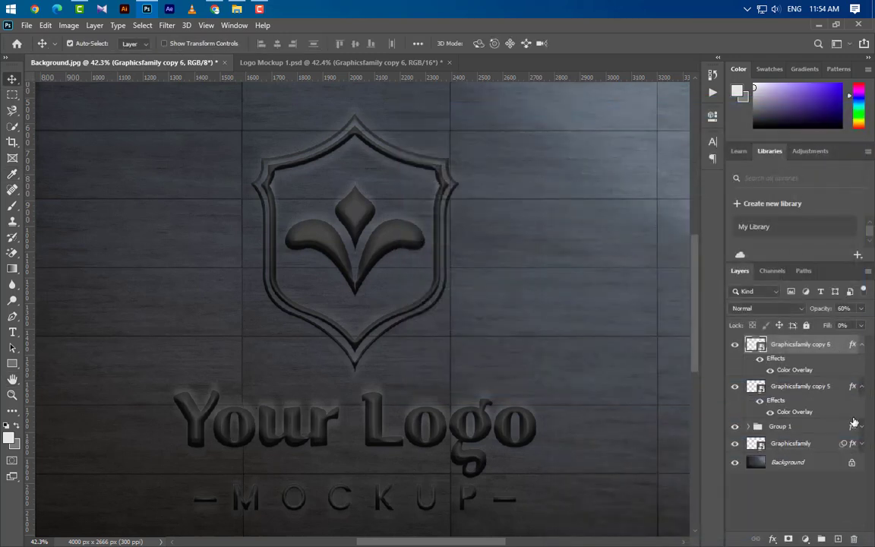
Raise the opacity of the Graphicsfamily copy 6 layer to 100%
{"action": "left_click", "coordinate": [861, 308]}
{"action": "left_click_drag", "start_coordinate": [845, 325], "coordinate": [871, 327]}
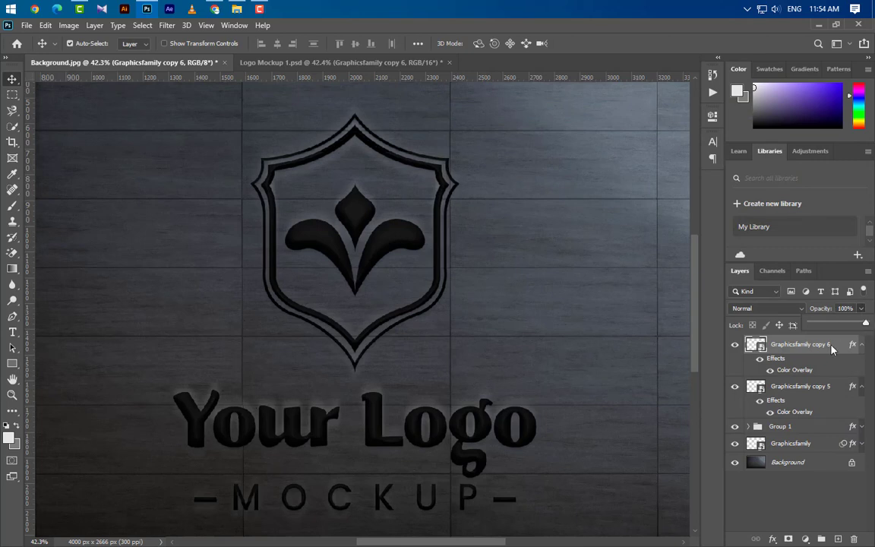
{"action": "left_click", "coordinate": [830, 348]}
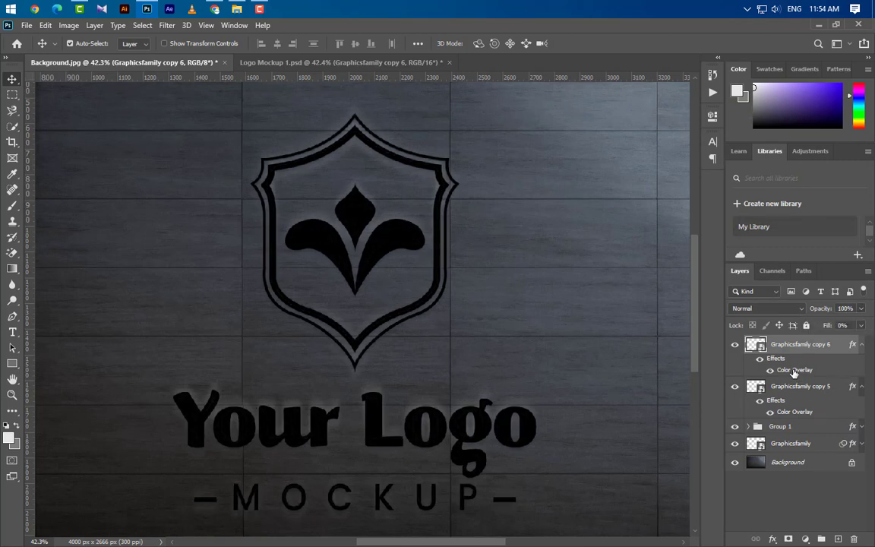
Add a black Drop Shadow to Graphicsfamily copy 6 with 60% opacity, 90° angle, 0 px distance, 0% spread and 42 px size
{"action": "double_click", "coordinate": [795, 371]}
{"action": "left_click", "coordinate": [480, 339]}
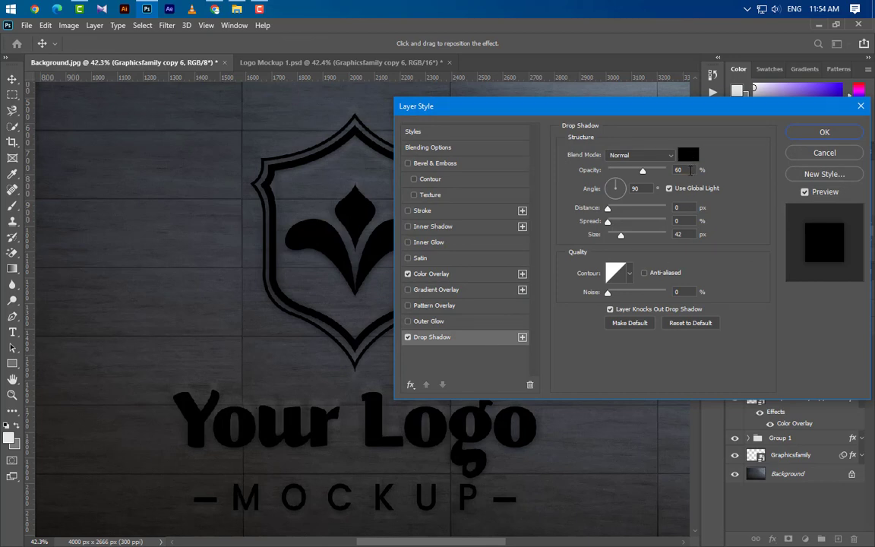
{"action": "left_click_drag", "start_coordinate": [691, 170], "coordinate": [617, 192]}
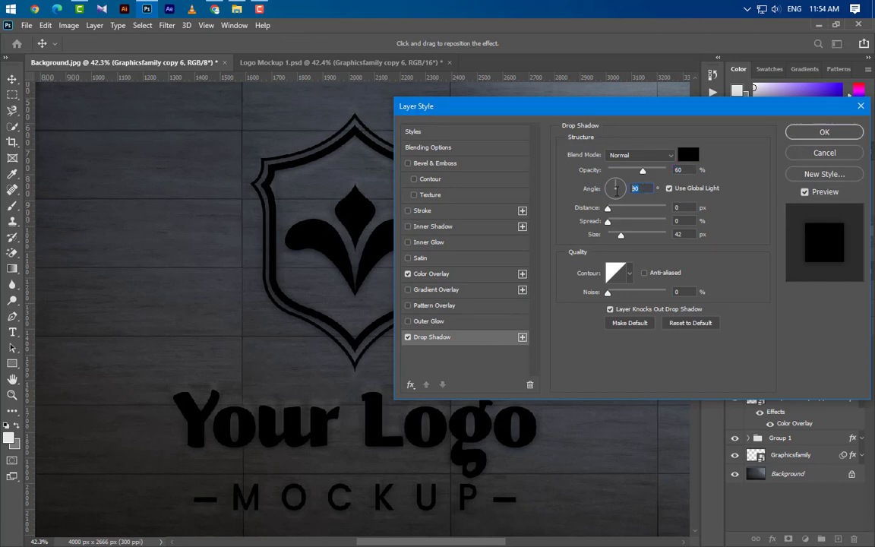
{"action": "left_click_drag", "start_coordinate": [689, 235], "coordinate": [642, 242]}
{"action": "left_click", "coordinate": [808, 136]}
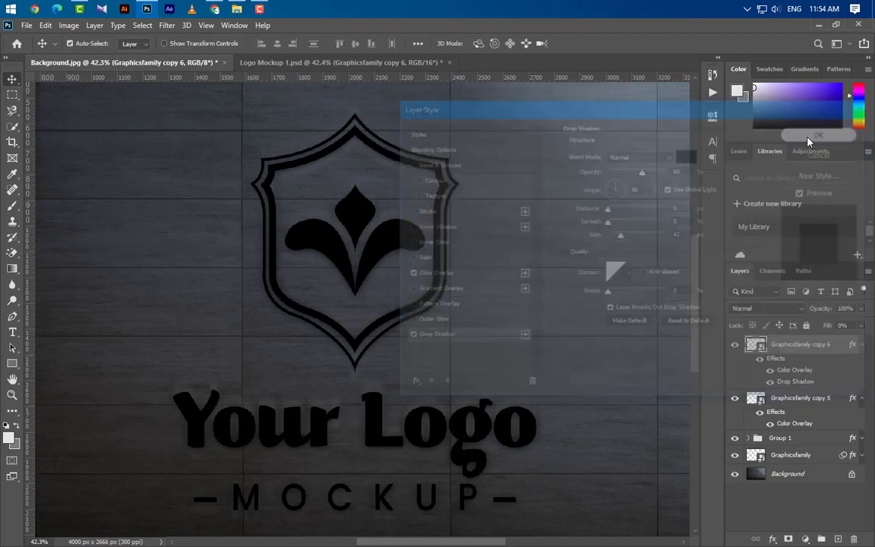
Group Graphicsfamily copy 6 and copy 5, and enclose that group, Group 1 and the Graphicsfamily layer in a parent group
{"action": "left_click", "coordinate": [863, 346]}
{"action": "left_click", "coordinate": [862, 364]}
{"action": "left_click", "coordinate": [821, 366], "text": "shift"}
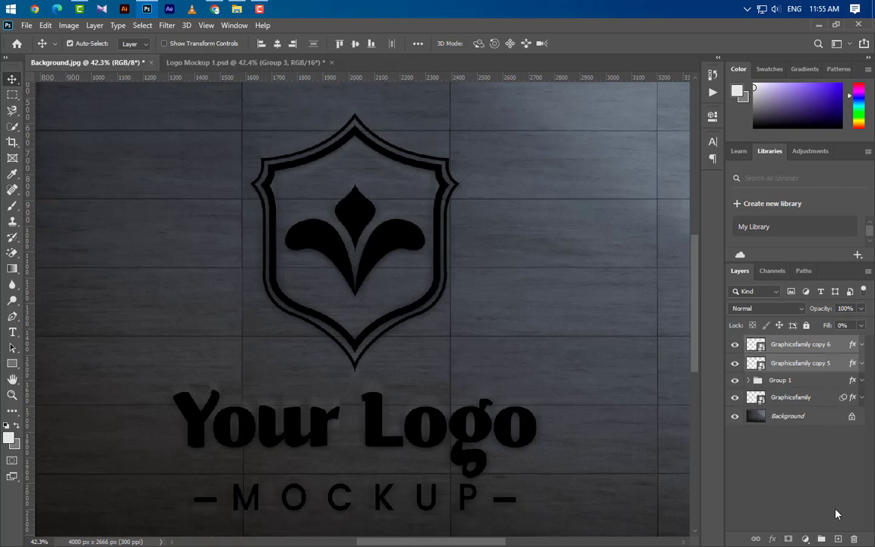
{"action": "key", "text": "ctrl+g"}
{"action": "left_click", "coordinate": [818, 363], "text": "shift"}
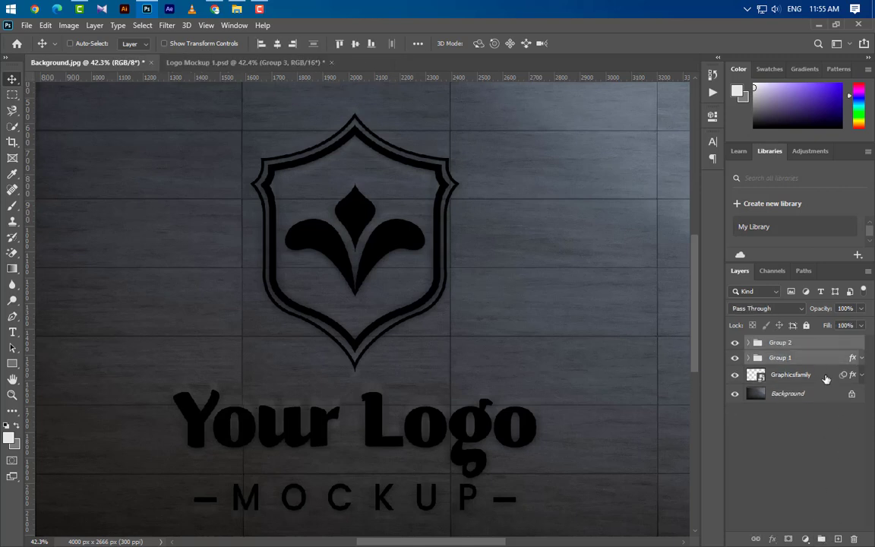
{"action": "left_click", "coordinate": [822, 539]}
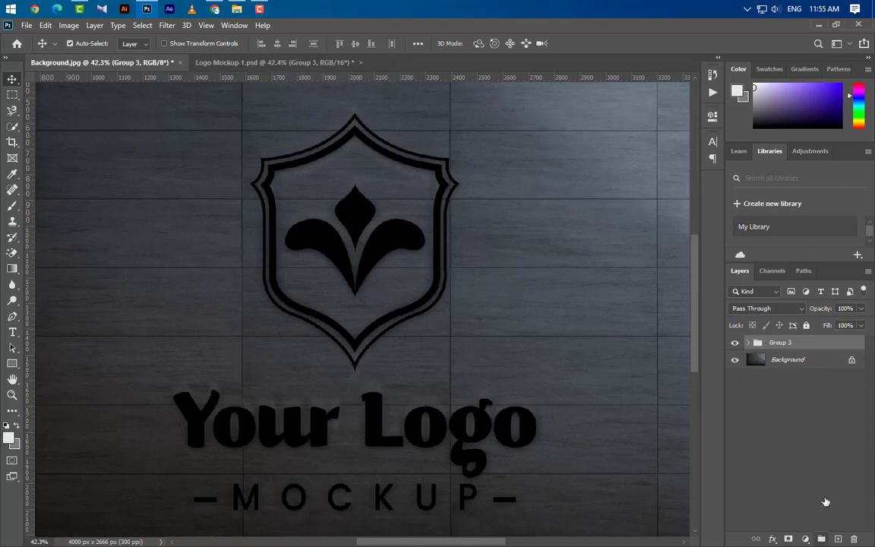
Duplicate Graphicsfamily copy 6, move the duplicate out above Group 3, and collapse the groups
{"action": "left_click", "coordinate": [748, 343]}
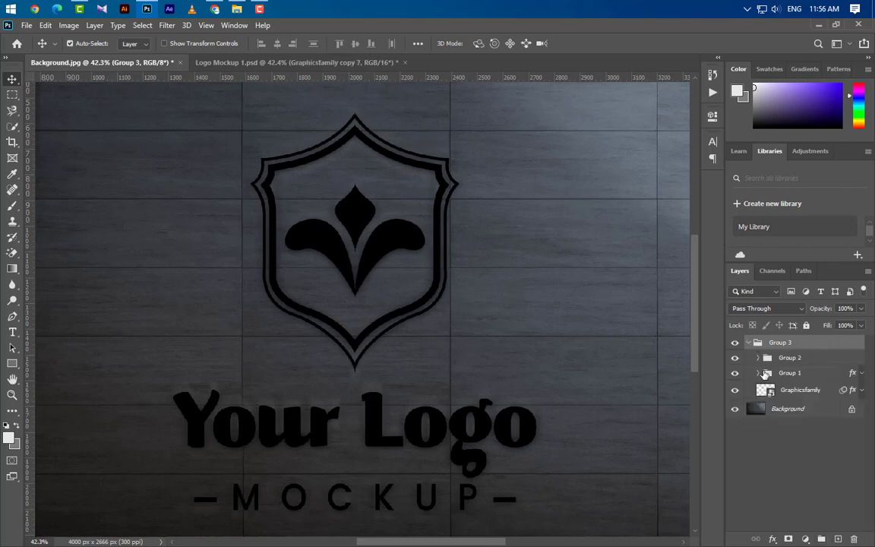
{"action": "left_click", "coordinate": [759, 358]}
{"action": "left_click_drag", "start_coordinate": [775, 374], "coordinate": [838, 530]}
{"action": "left_click_drag", "start_coordinate": [775, 374], "coordinate": [816, 338]}
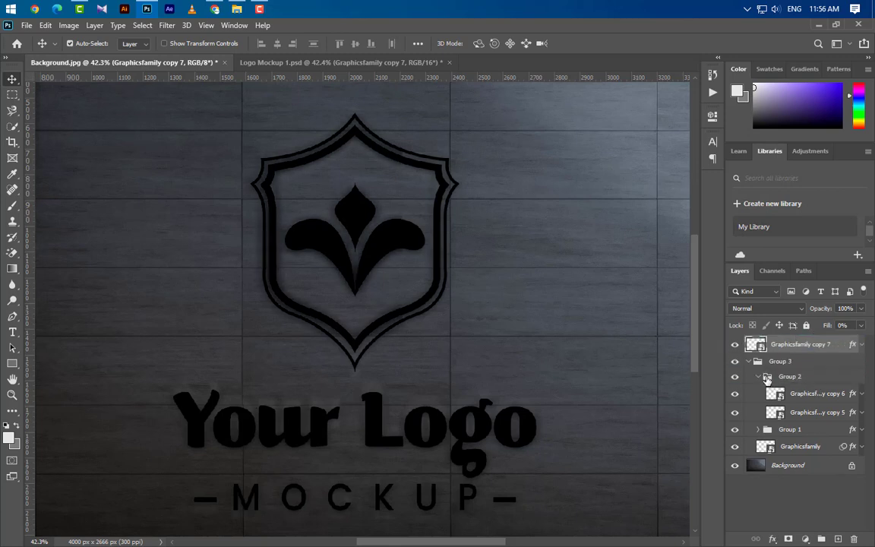
{"action": "left_click", "coordinate": [759, 377]}
{"action": "left_click", "coordinate": [749, 361]}
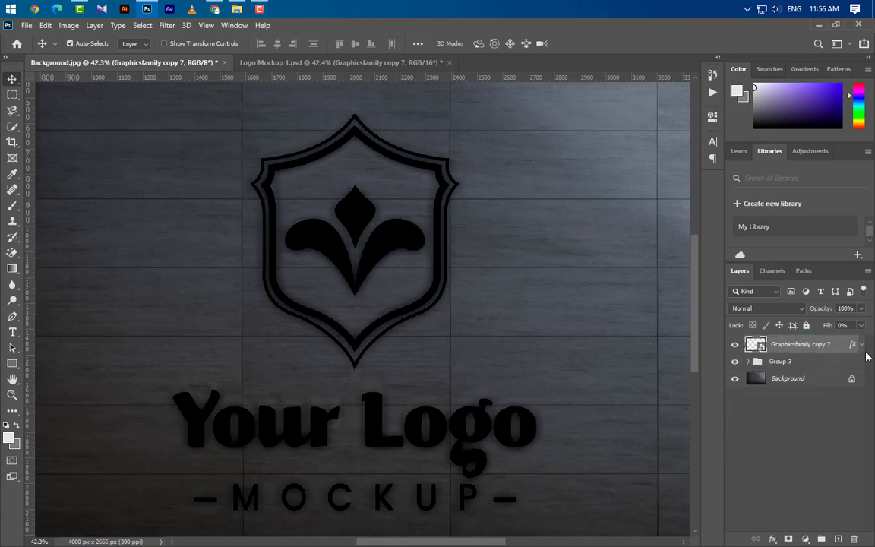
Set Graphicsfamily copy 7's fill to 100% and its Color Overlay to e6e6e6
{"action": "left_click", "coordinate": [861, 325]}
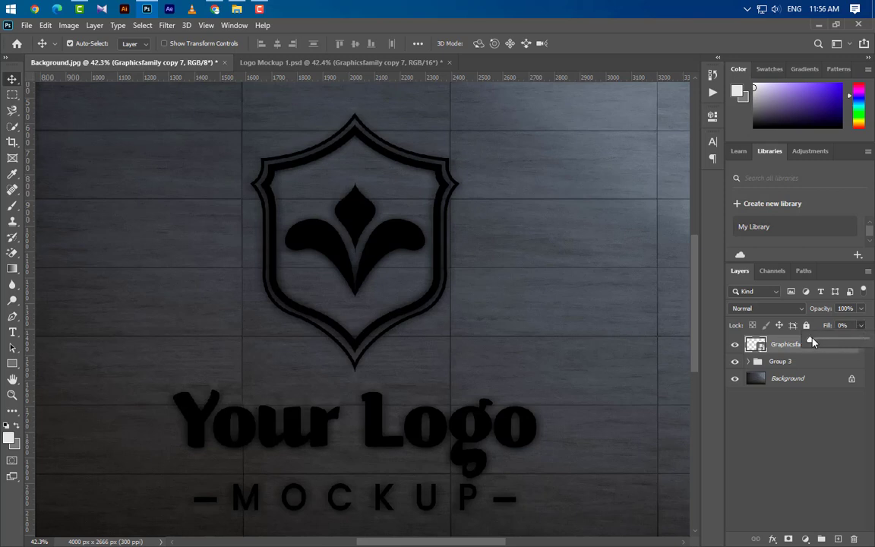
{"action": "left_click_drag", "start_coordinate": [812, 343], "coordinate": [870, 343]}
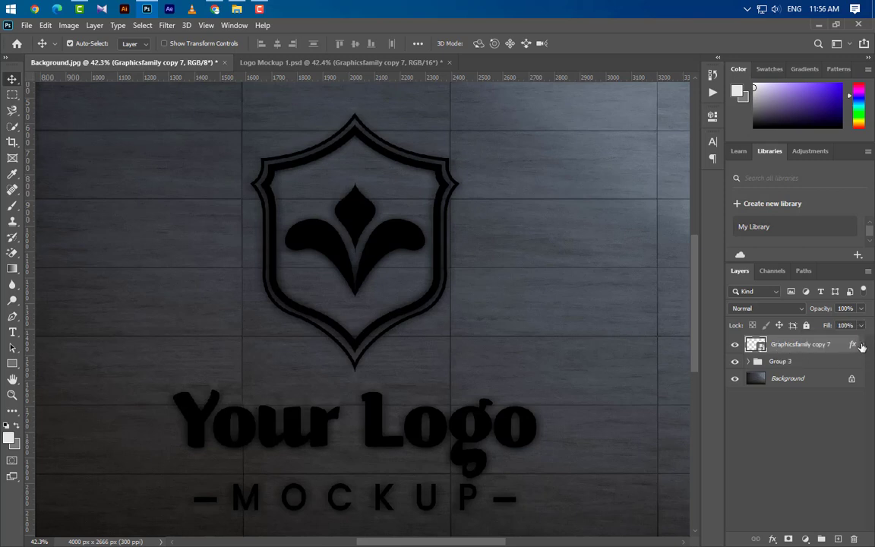
{"action": "left_click", "coordinate": [863, 346]}
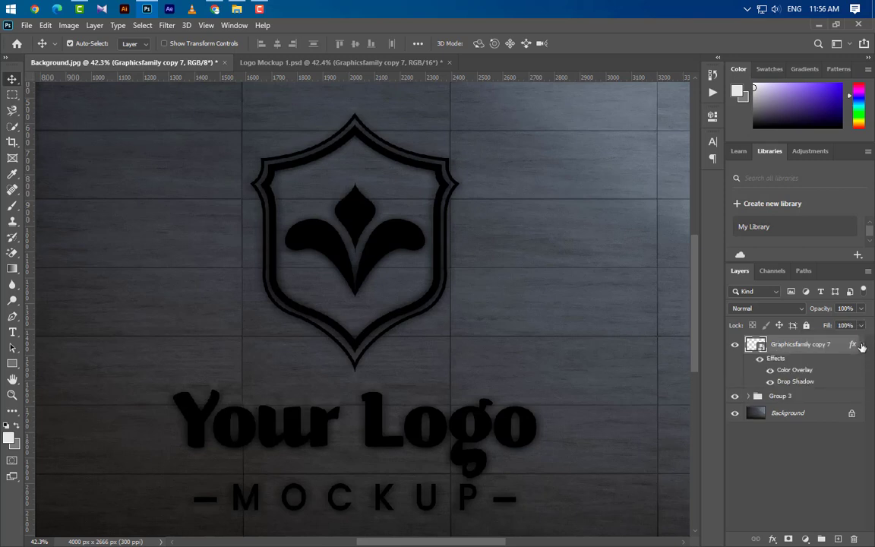
{"action": "double_click", "coordinate": [800, 371]}
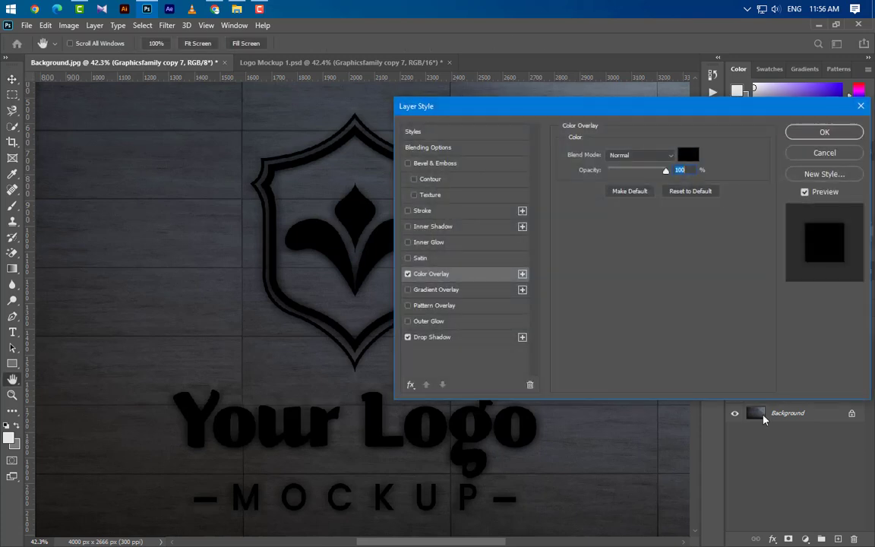
{"action": "left_click", "coordinate": [687, 155]}
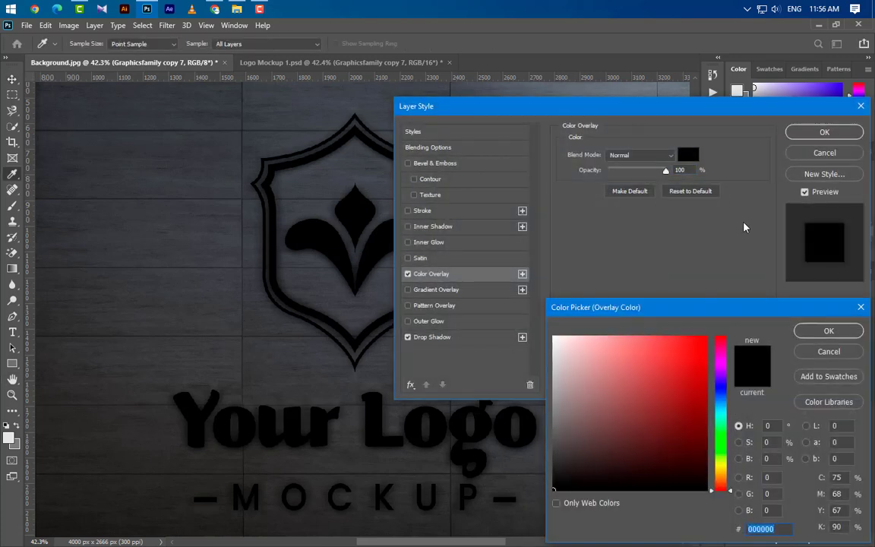
{"action": "type", "text": "e6e6e6"}
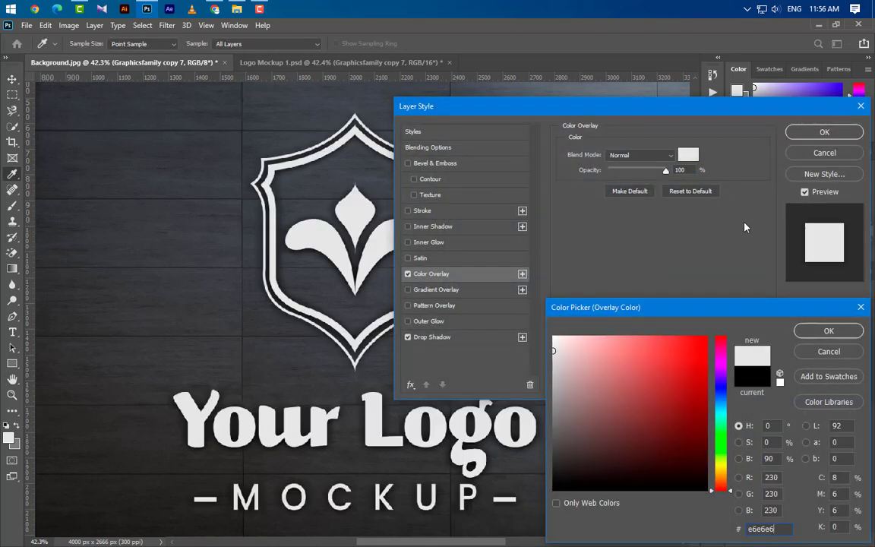
{"action": "left_click", "coordinate": [856, 332]}
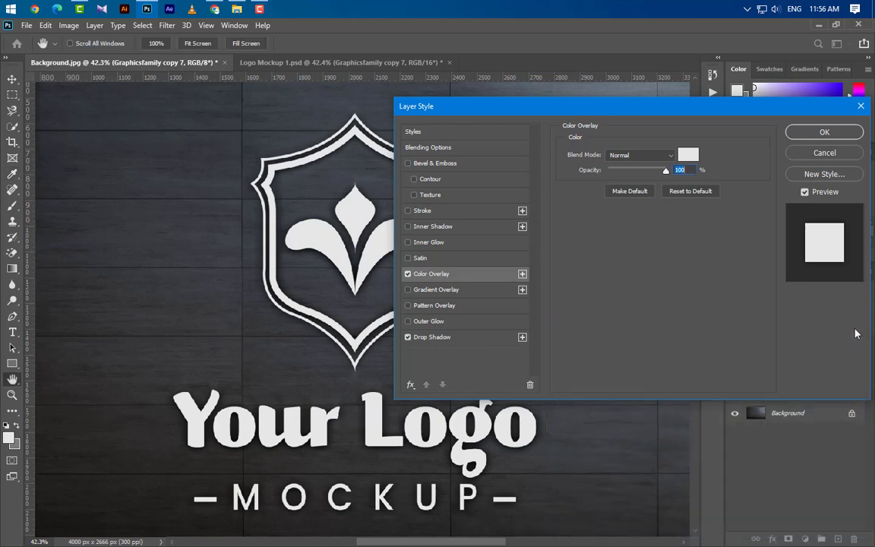
Add Bevel & Emboss to Graphicsfamily copy 7 as an Inner Bevel with Smooth technique and 35 px size
{"action": "left_click", "coordinate": [459, 164]}
{"action": "left_click", "coordinate": [642, 153]}
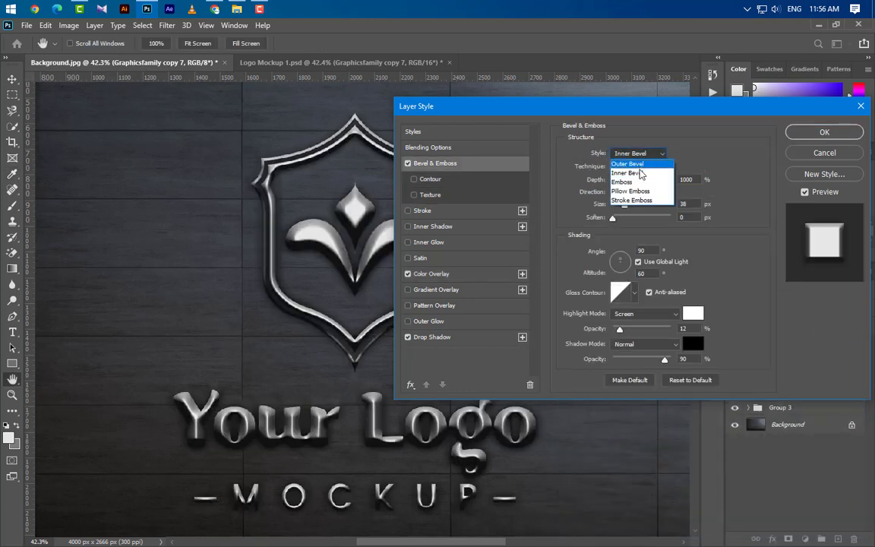
{"action": "left_click", "coordinate": [642, 174]}
{"action": "left_click", "coordinate": [638, 166]}
{"action": "left_click", "coordinate": [639, 178]}
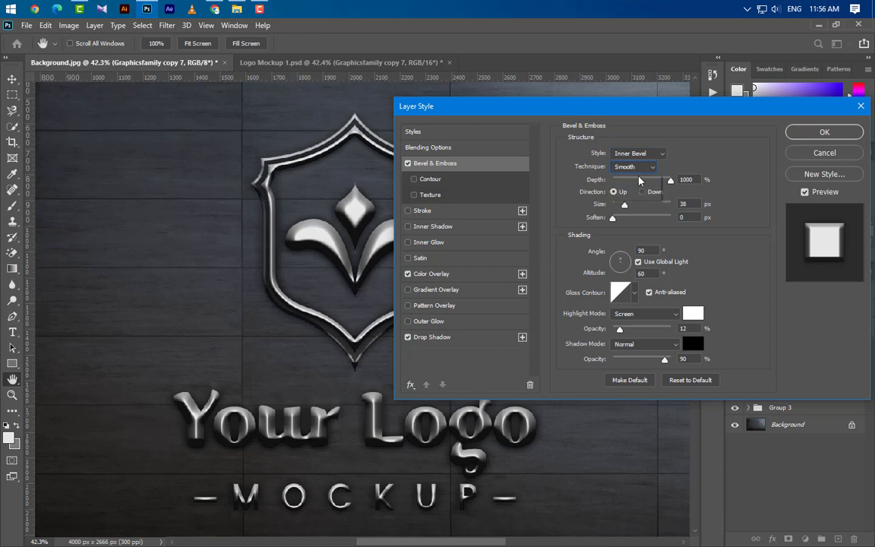
{"action": "left_click_drag", "start_coordinate": [690, 204], "coordinate": [632, 204]}
{"action": "type", "text": "35"}
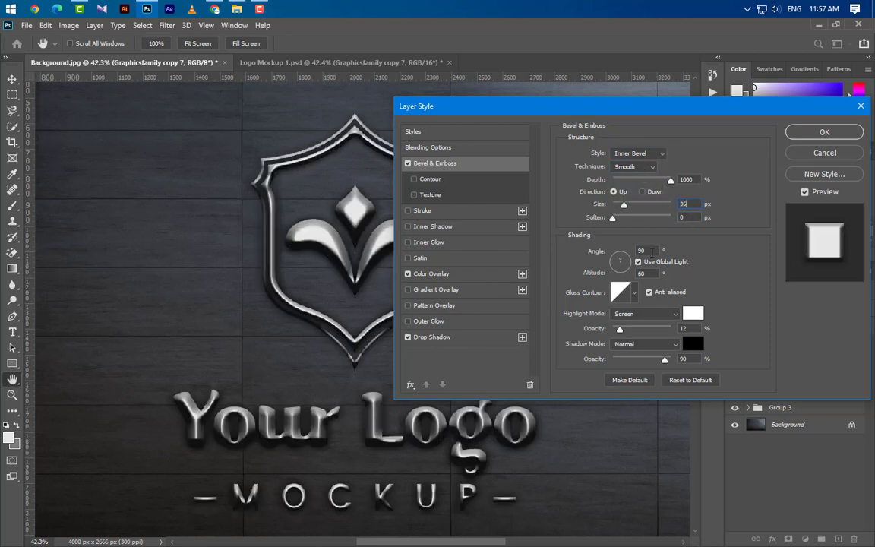
Set the bevel's shading angle to -22° and its altitude to 45° using global light
{"action": "double_click", "coordinate": [642, 250]}
{"action": "type", "text": "-22"}
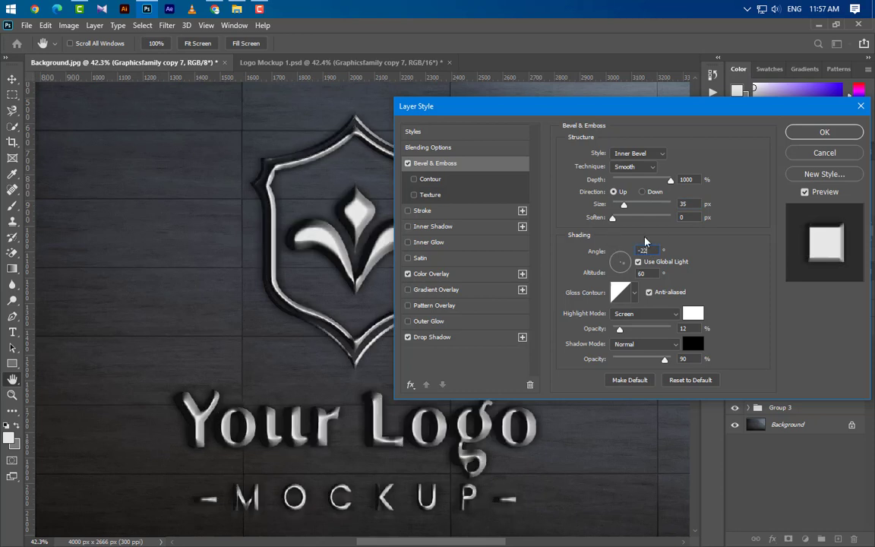
{"action": "key", "text": "Tab"}
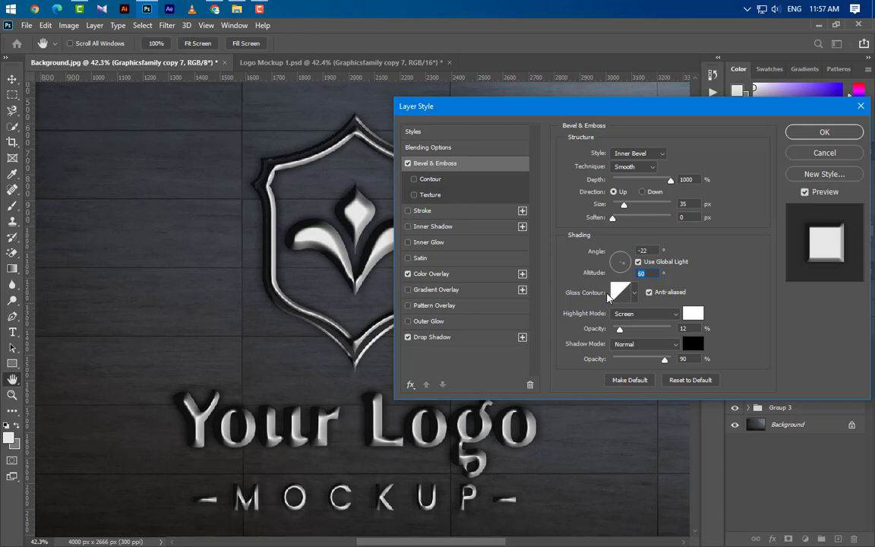
{"action": "type", "text": "45"}
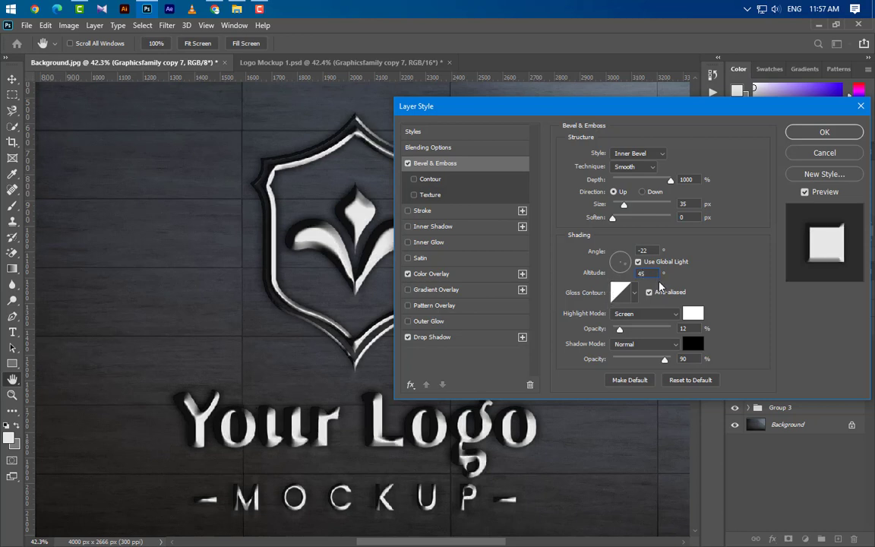
Turn off Use Global Light for the bevel and give it its own -22° angle and 45° altitude
{"action": "left_click", "coordinate": [638, 262]}
{"action": "left_click_drag", "start_coordinate": [654, 250], "coordinate": [616, 249]}
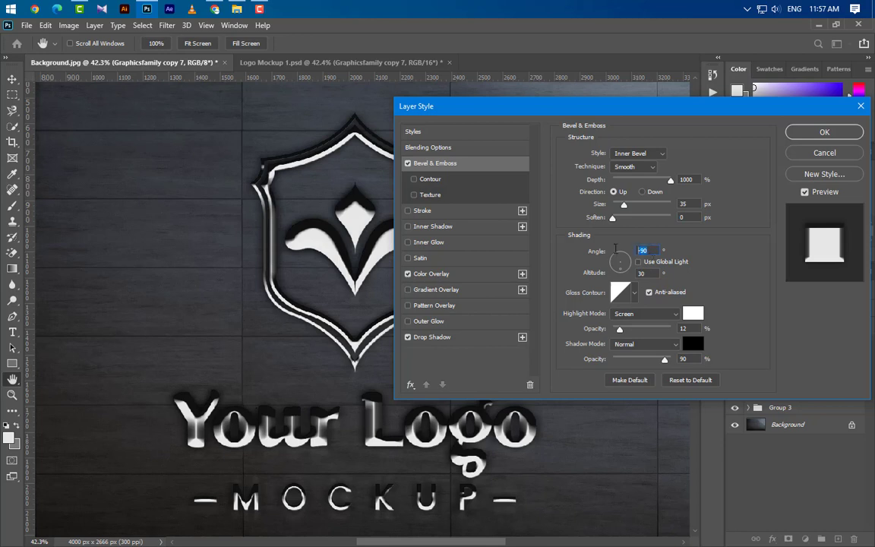
{"action": "type", "text": "-22"}
{"action": "left_click", "coordinate": [647, 273]}
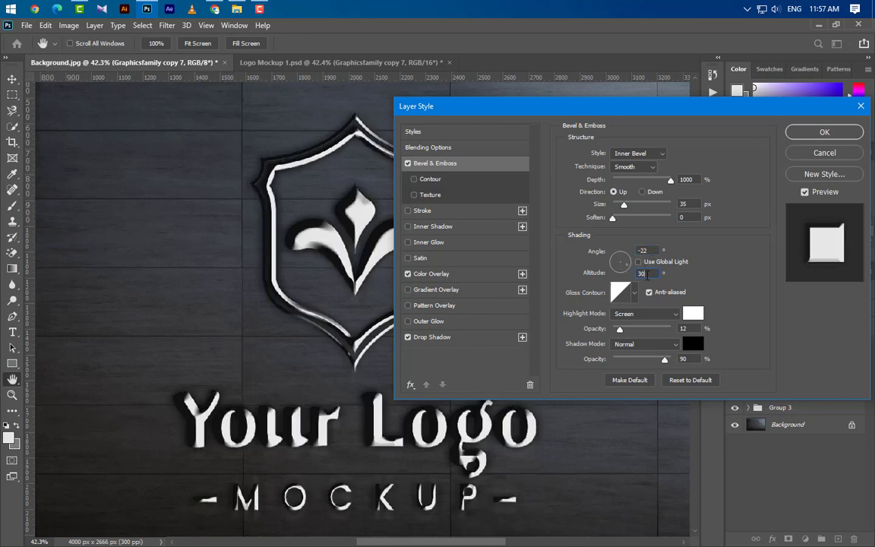
{"action": "key", "text": "BackSpace"}
{"action": "key", "text": "BackSpace"}
{"action": "type", "text": "45"}
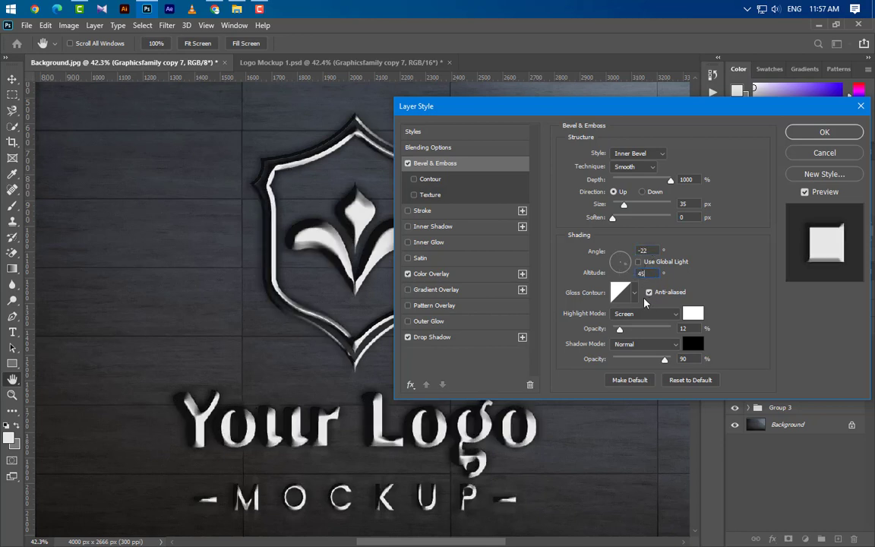
Change the bevel's Gloss Contour to the three-peaked preset, keeping 12% highlight opacity and 90% shadow opacity
{"action": "left_click", "coordinate": [635, 293]}
{"action": "left_click", "coordinate": [599, 341]}
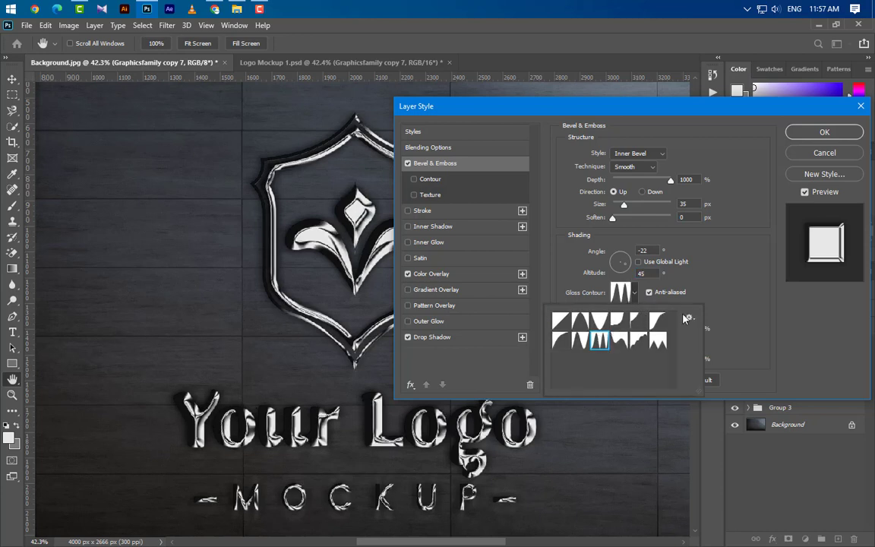
{"action": "left_click", "coordinate": [737, 289]}
{"action": "left_click", "coordinate": [692, 328]}
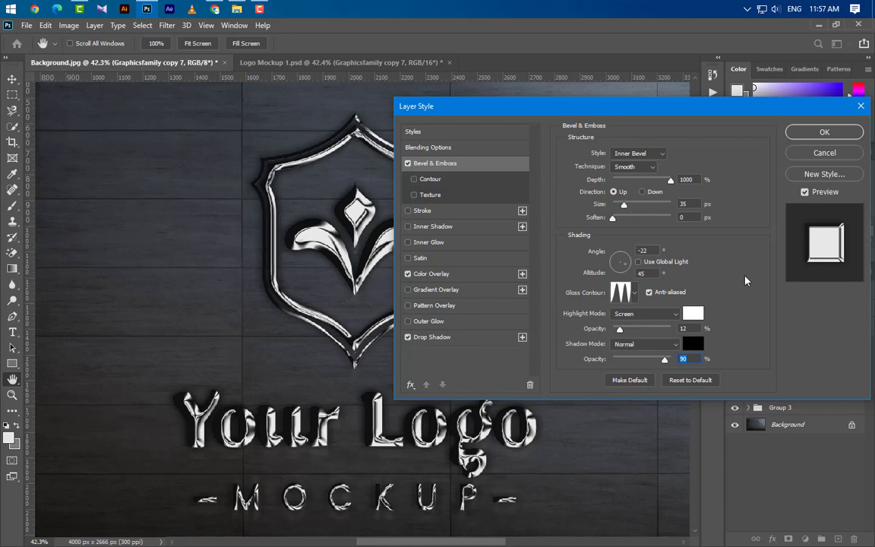
{"action": "key", "text": "Tab"}
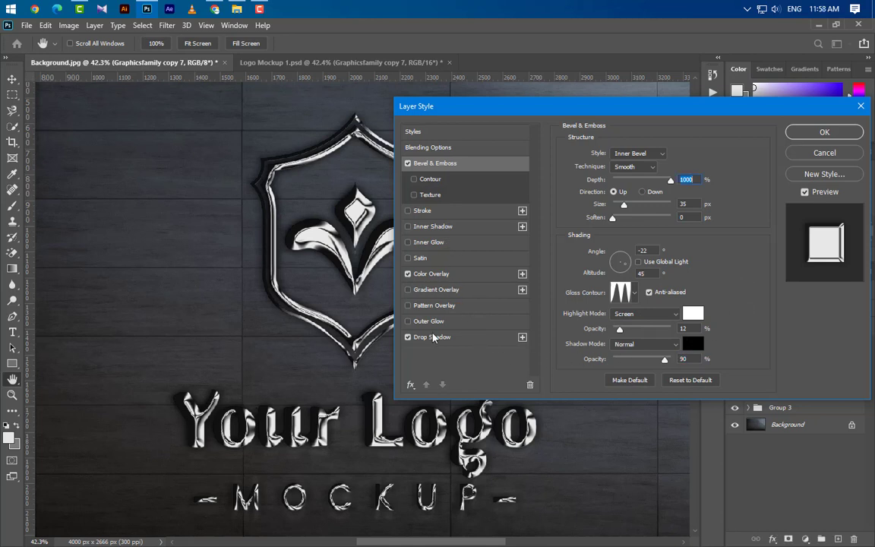
Turn off the Drop Shadow on Graphicsfamily copy 7 and add a white Inner Shadow in Normal blend mode
{"action": "left_click", "coordinate": [408, 336]}
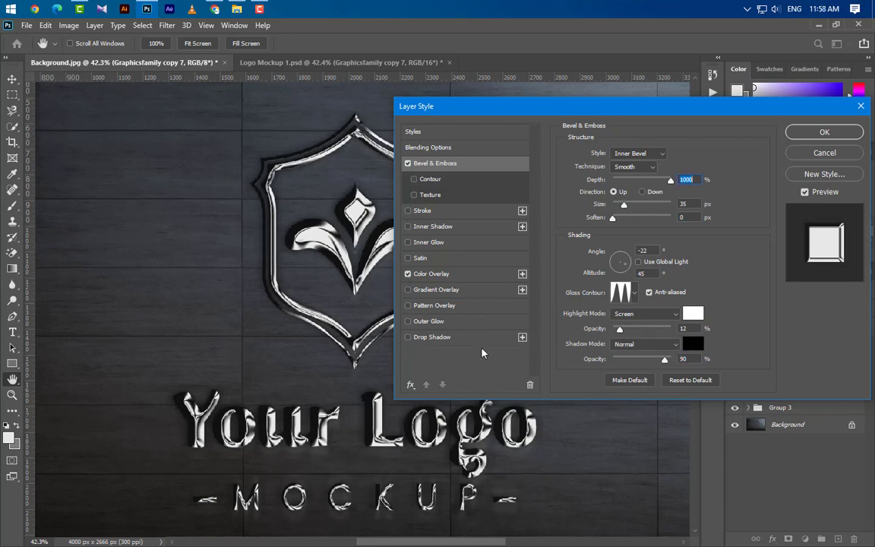
{"action": "left_click", "coordinate": [459, 228]}
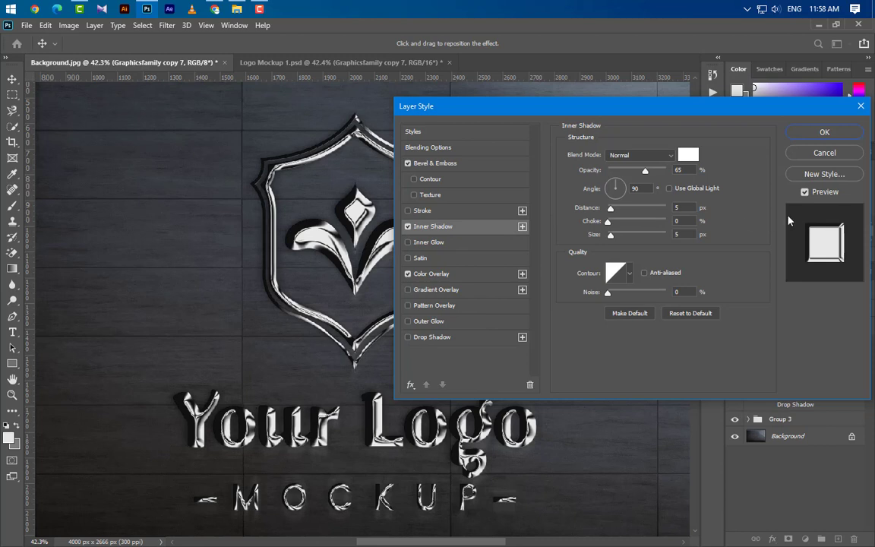
{"action": "left_click", "coordinate": [687, 156]}
{"action": "left_click", "coordinate": [828, 332]}
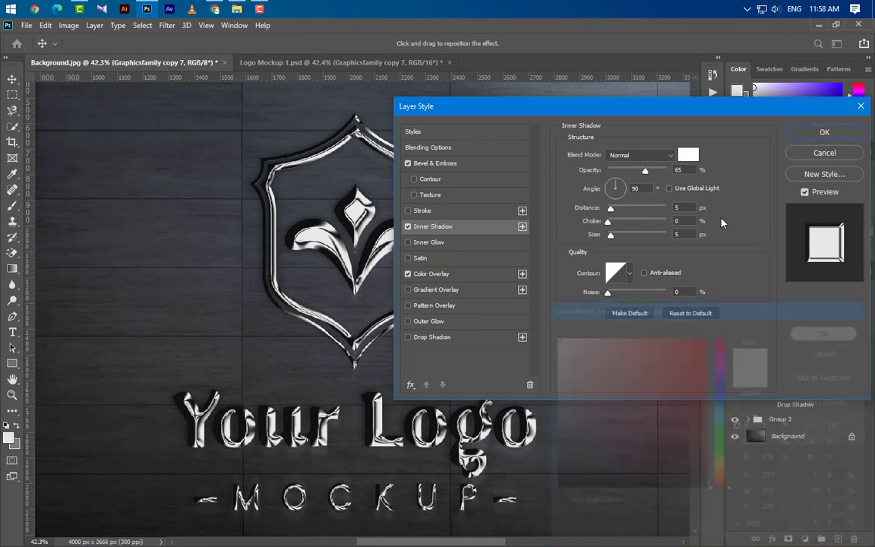
Set the Inner Shadow to 94% opacity, 90° angle with global light, 22 px distance and 8 px size, and apply the layer style
{"action": "type", "text": "94"}
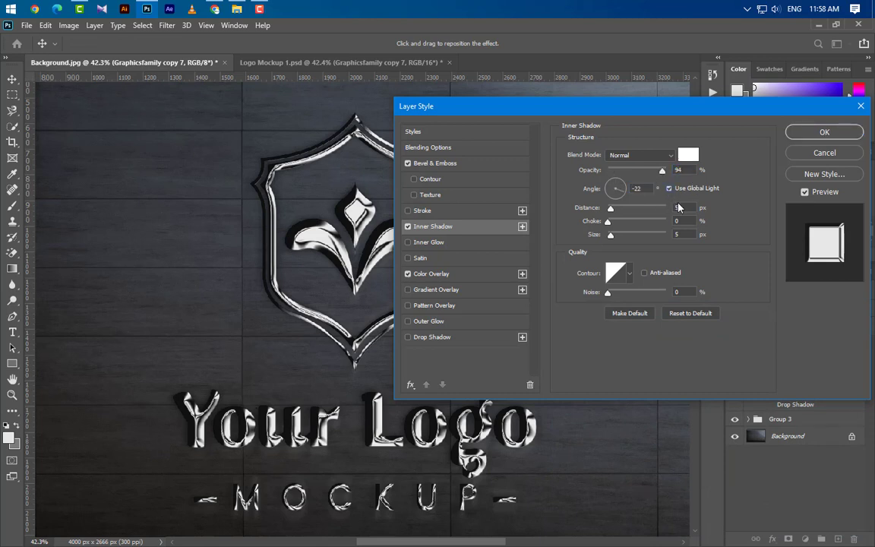
{"action": "left_click", "coordinate": [627, 189]}
{"action": "type", "text": "90"}
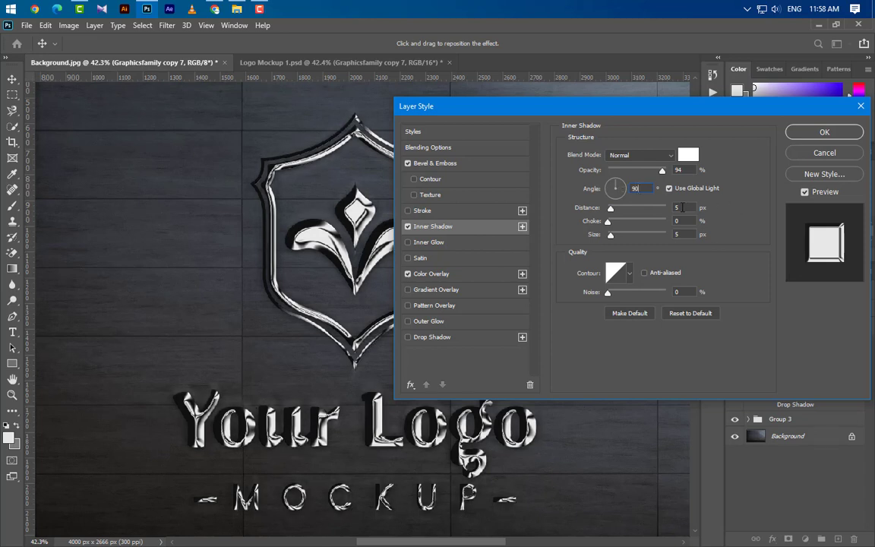
{"action": "type", "text": "22"}
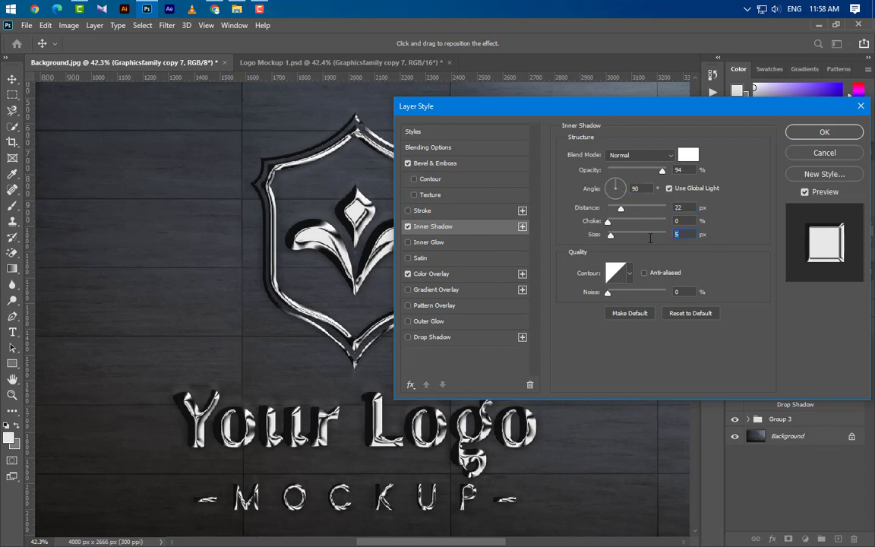
{"action": "type", "text": "8"}
{"action": "left_click", "coordinate": [832, 133]}
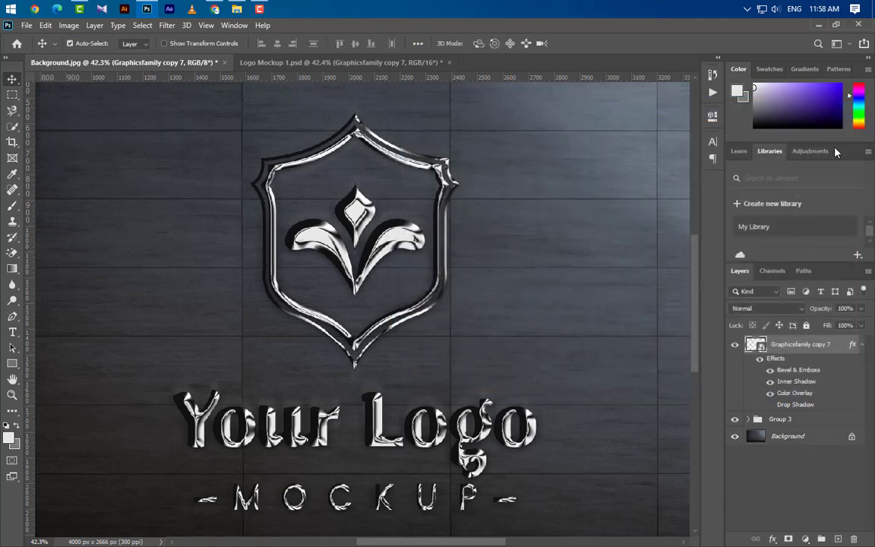
{"action": "left_click", "coordinate": [864, 346]}
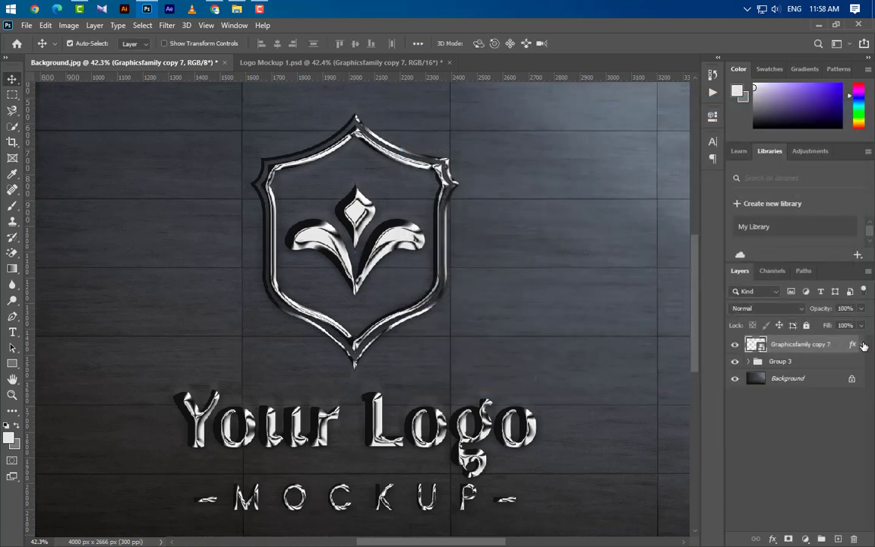
Stack 23 successive duplicates above Graphicsfamily copy 7, nudging each new copy one pixel further up to build the logo's thickness
{"action": "scroll", "coordinate": [361, 190], "scroll_direction": "up", "scroll_amount": 2}
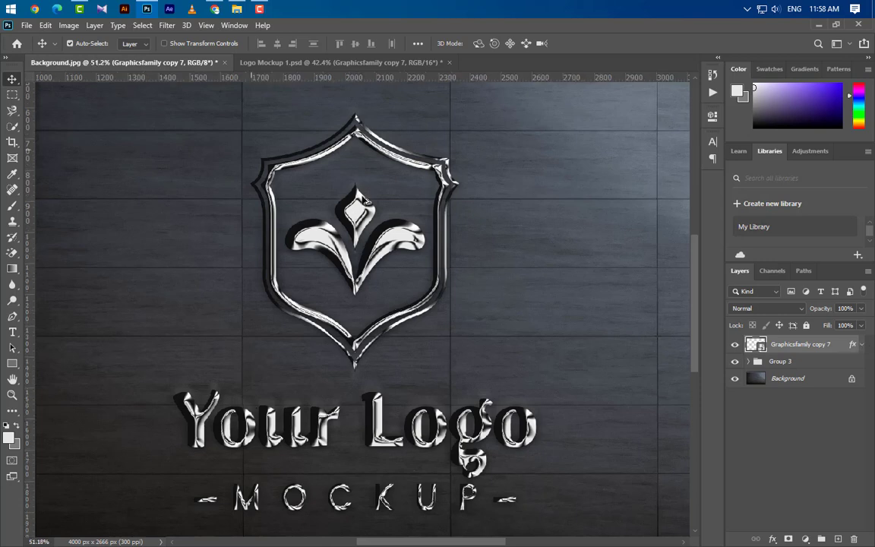
{"action": "scroll", "coordinate": [366, 195], "scroll_direction": "up", "scroll_amount": 5}
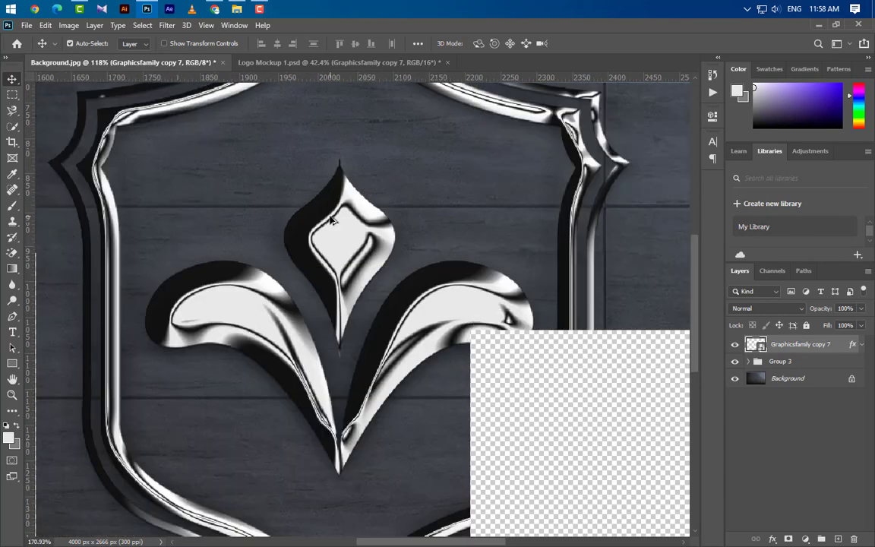
{"action": "scroll", "coordinate": [336, 263], "scroll_direction": "up", "scroll_amount": 2}
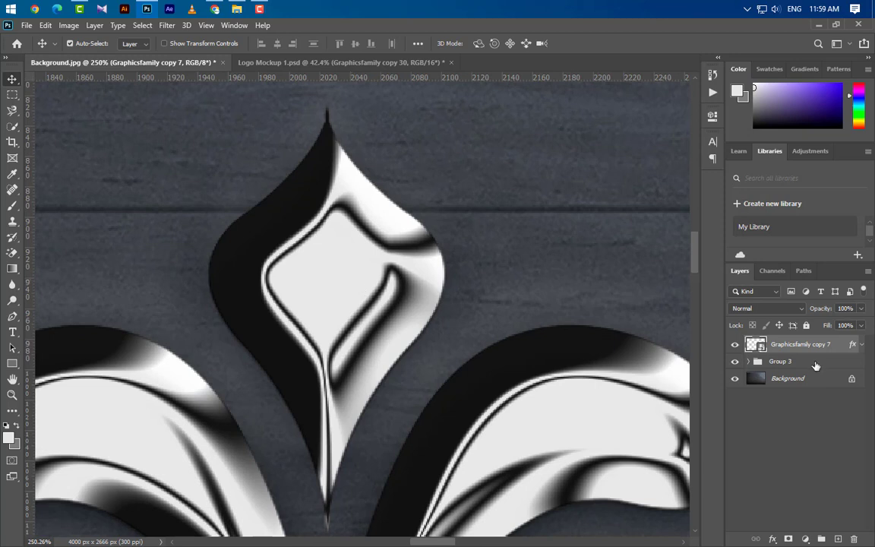
{"action": "left_click_drag", "start_coordinate": [835, 355], "coordinate": [839, 539]}
{"action": "key", "text": "Up"}
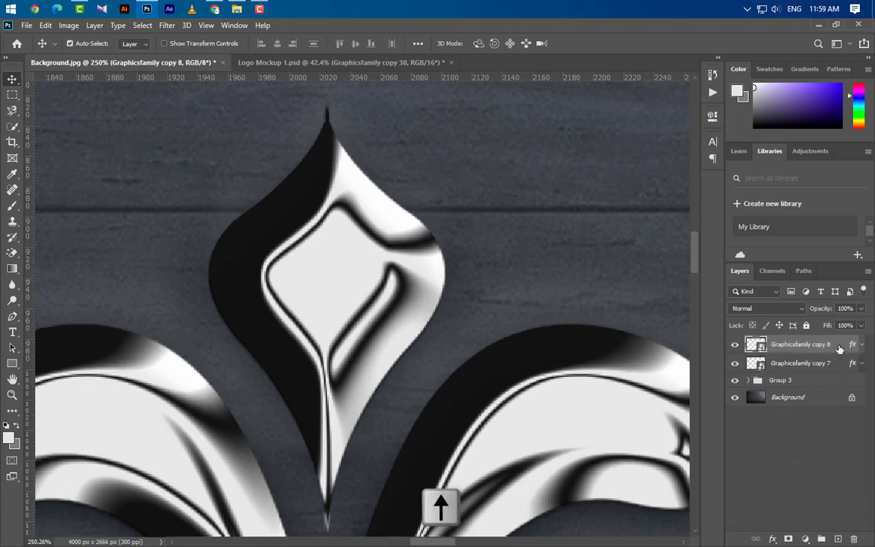
{"action": "left_click_drag", "start_coordinate": [840, 348], "coordinate": [839, 538]}
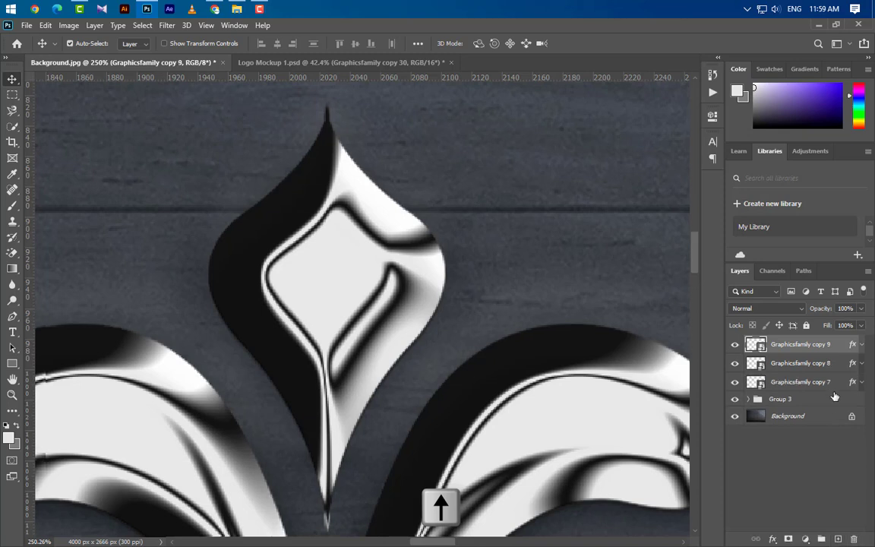
{"action": "left_click_drag", "start_coordinate": [836, 347], "coordinate": [838, 539]}
{"action": "key", "text": "Up"}
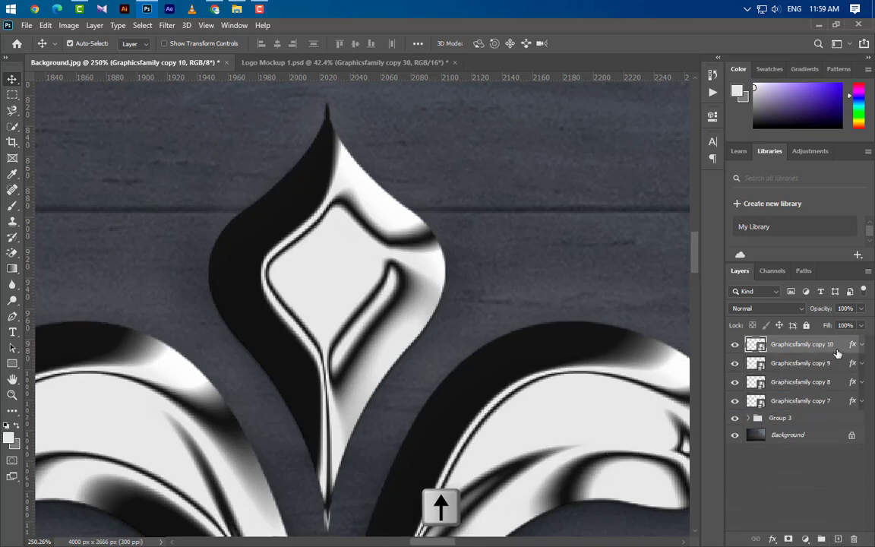
{"action": "left_click_drag", "start_coordinate": [835, 346], "coordinate": [838, 538]}
{"action": "key", "text": "Up"}
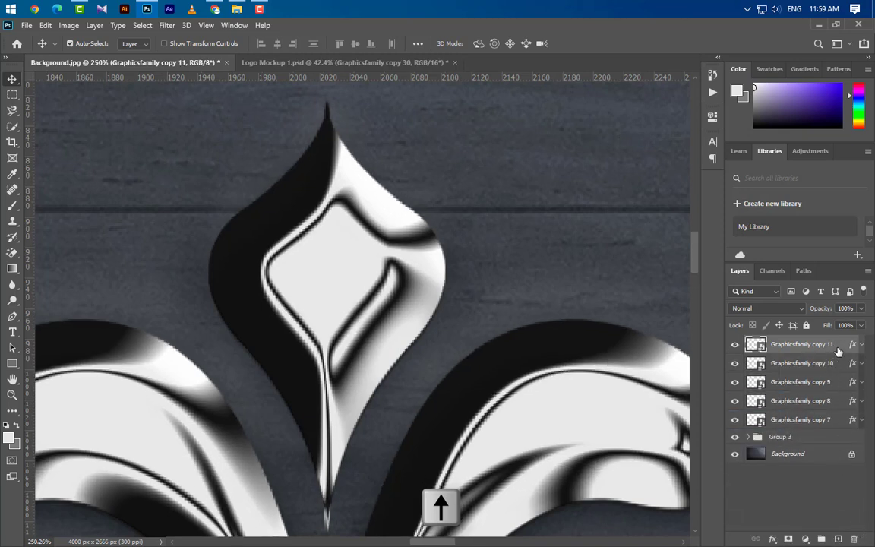
{"action": "left_click_drag", "start_coordinate": [836, 346], "coordinate": [838, 539]}
{"action": "key", "text": "Up"}
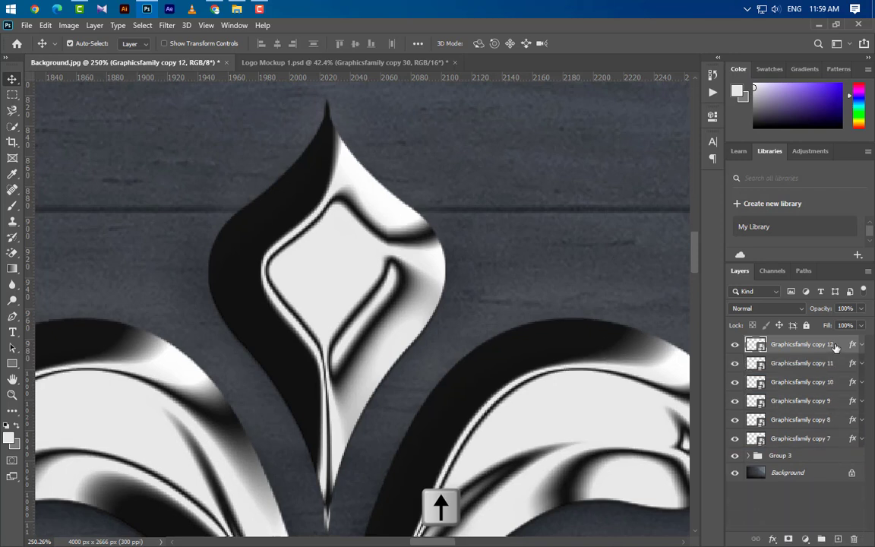
{"action": "left_click_drag", "start_coordinate": [836, 345], "coordinate": [838, 539]}
{"action": "key", "text": "Up"}
{"action": "left_click_drag", "start_coordinate": [836, 346], "coordinate": [839, 539]}
{"action": "key", "text": "Up"}
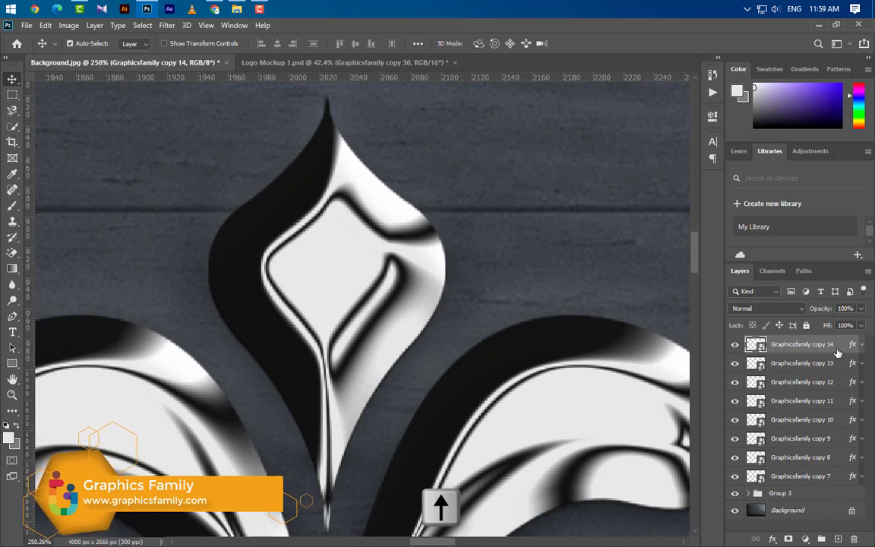
{"action": "left_click_drag", "start_coordinate": [832, 348], "coordinate": [838, 539]}
{"action": "key", "text": "Up"}
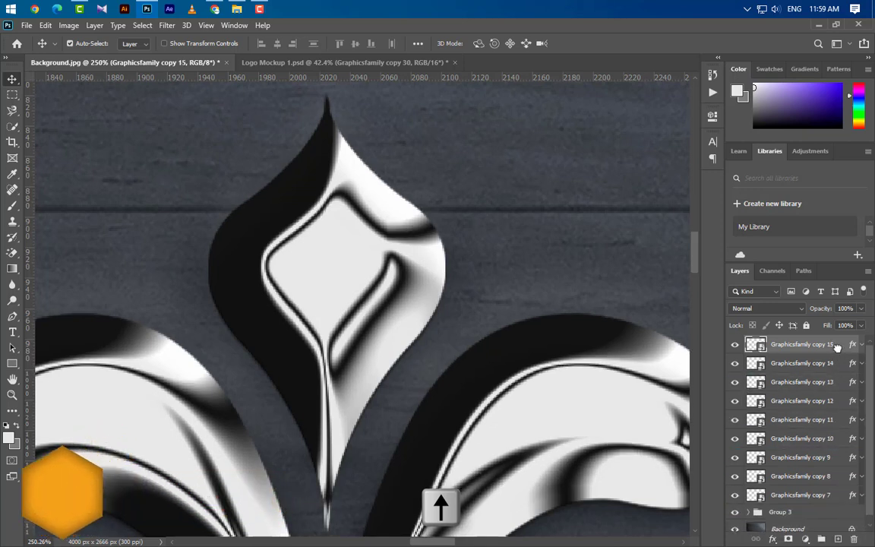
{"action": "left_click_drag", "start_coordinate": [838, 345], "coordinate": [838, 538]}
{"action": "key", "text": "Up"}
{"action": "left_click_drag", "start_coordinate": [836, 346], "coordinate": [839, 539]}
{"action": "key", "text": "Up"}
{"action": "left_click_drag", "start_coordinate": [835, 346], "coordinate": [839, 539]}
{"action": "key", "text": "Up"}
{"action": "left_click_drag", "start_coordinate": [836, 345], "coordinate": [839, 539]}
{"action": "key", "text": "Up"}
{"action": "left_click_drag", "start_coordinate": [836, 346], "coordinate": [839, 538]}
{"action": "key", "text": "Up"}
{"action": "left_click_drag", "start_coordinate": [836, 345], "coordinate": [838, 539]}
{"action": "key", "text": "Up"}
{"action": "left_click_drag", "start_coordinate": [836, 346], "coordinate": [839, 539]}
{"action": "key", "text": "Up"}
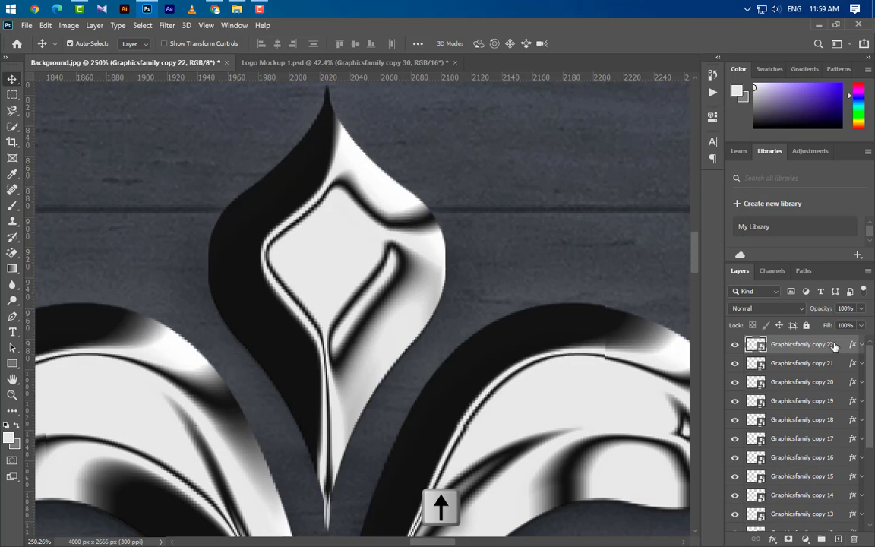
{"action": "left_click_drag", "start_coordinate": [835, 345], "coordinate": [839, 539]}
{"action": "key", "text": "Up"}
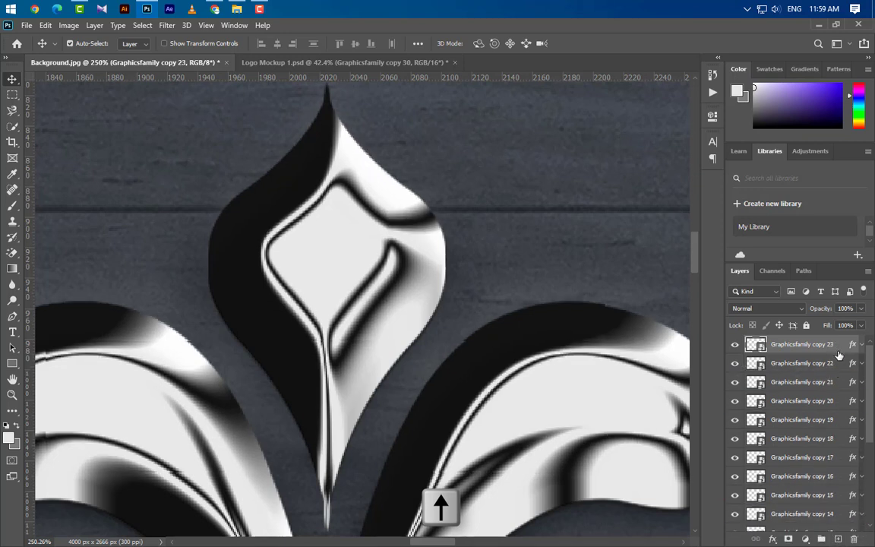
{"action": "left_click_drag", "start_coordinate": [836, 345], "coordinate": [839, 539]}
{"action": "key", "text": "Up"}
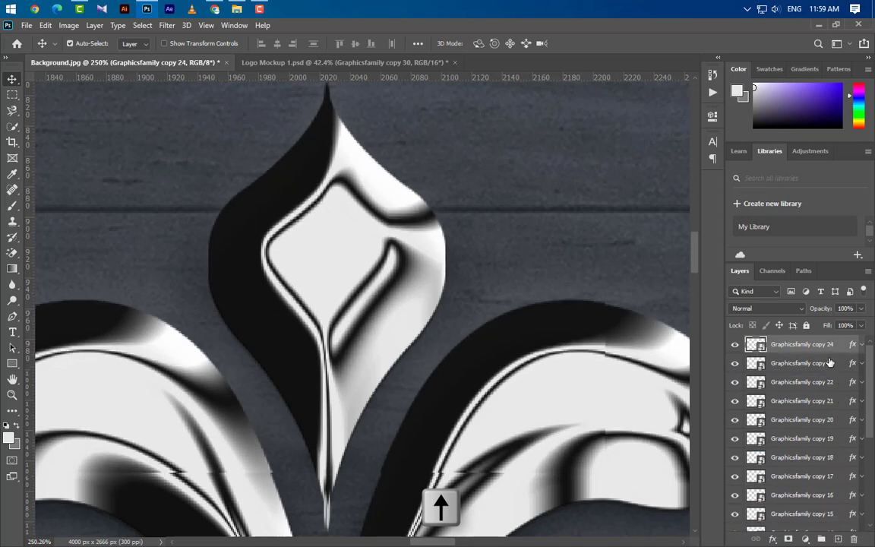
{"action": "left_click_drag", "start_coordinate": [836, 346], "coordinate": [838, 539]}
{"action": "key", "text": "Up"}
{"action": "left_click_drag", "start_coordinate": [838, 347], "coordinate": [838, 539]}
{"action": "key", "text": "Up"}
{"action": "left_click_drag", "start_coordinate": [836, 346], "coordinate": [838, 539]}
{"action": "key", "text": "Up"}
{"action": "left_click_drag", "start_coordinate": [836, 346], "coordinate": [838, 538]}
{"action": "key", "text": "Up"}
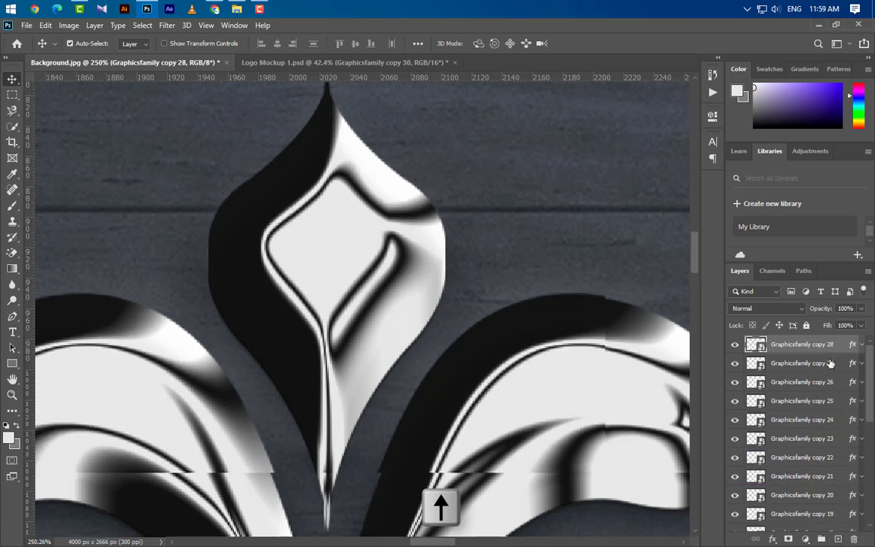
{"action": "left_click_drag", "start_coordinate": [833, 349], "coordinate": [838, 539]}
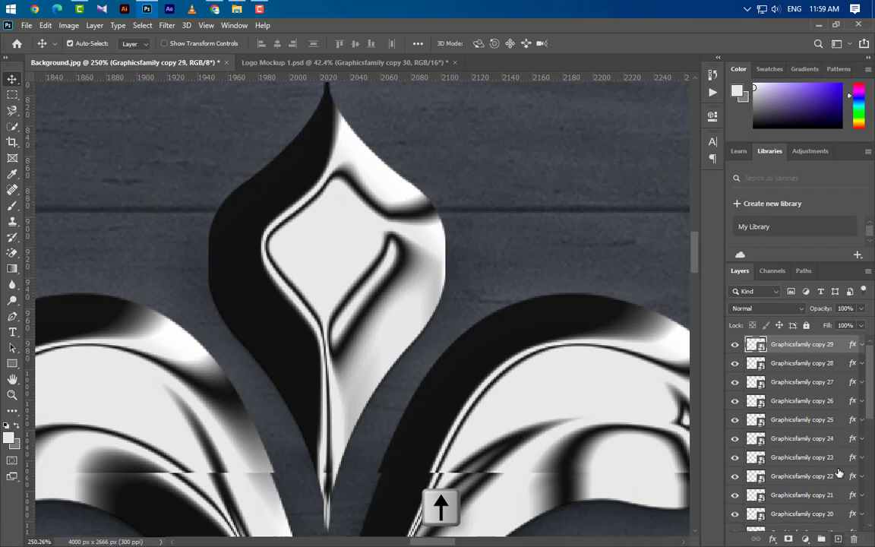
{"action": "key", "text": "Up"}
{"action": "left_click_drag", "start_coordinate": [836, 347], "coordinate": [836, 538]}
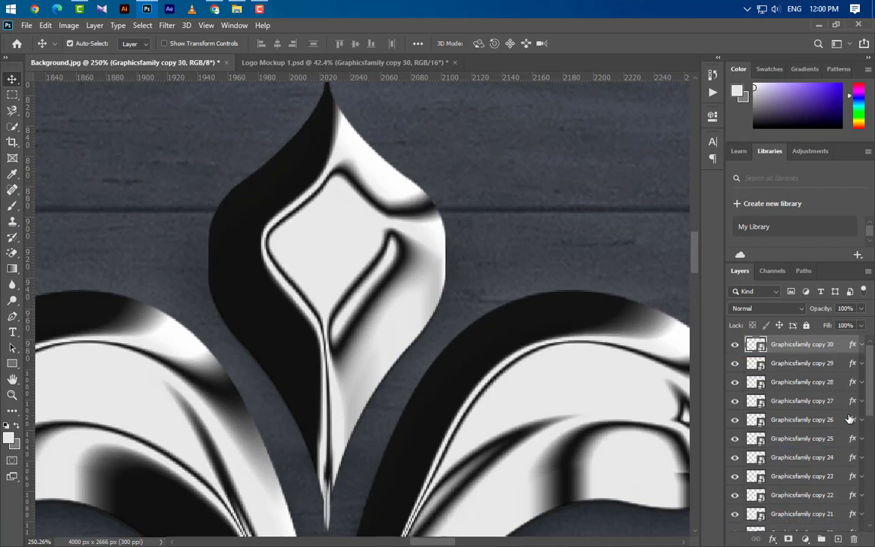
Hide the topmost logo layer, Graphicsfamily copy 30
{"action": "scroll", "coordinate": [566, 281], "scroll_direction": "down", "scroll_amount": 6}
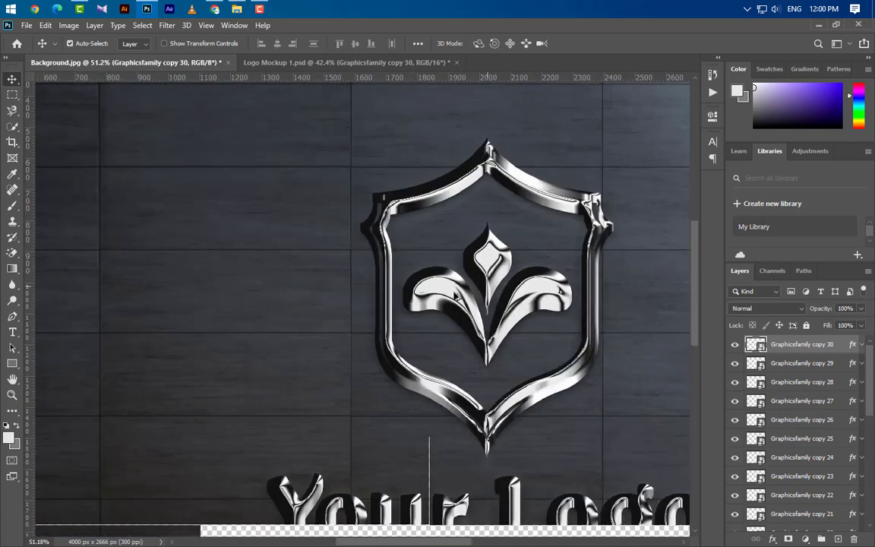
{"action": "scroll", "coordinate": [460, 294], "scroll_direction": "down", "scroll_amount": 2}
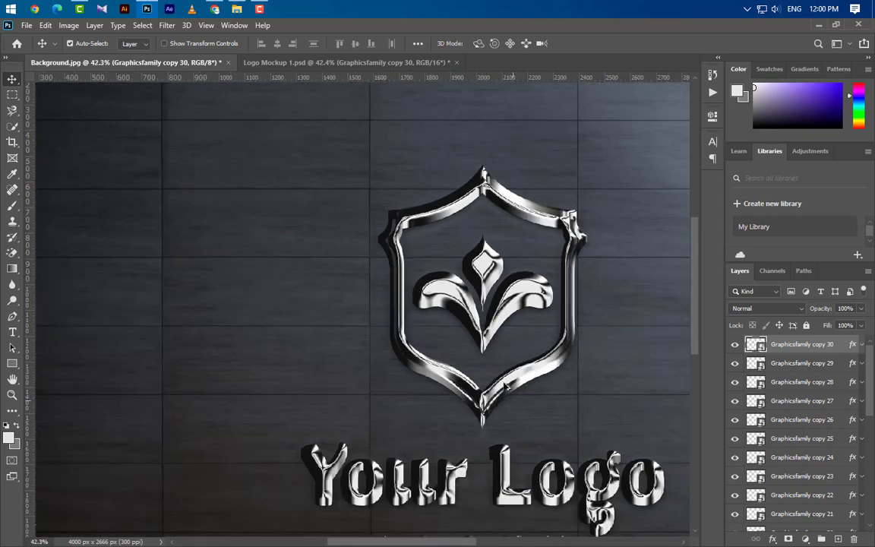
{"action": "scroll", "coordinate": [339, 355], "scroll_direction": "down", "scroll_amount": 4}
{"action": "scroll", "coordinate": [531, 456], "scroll_direction": "up", "scroll_amount": 2}
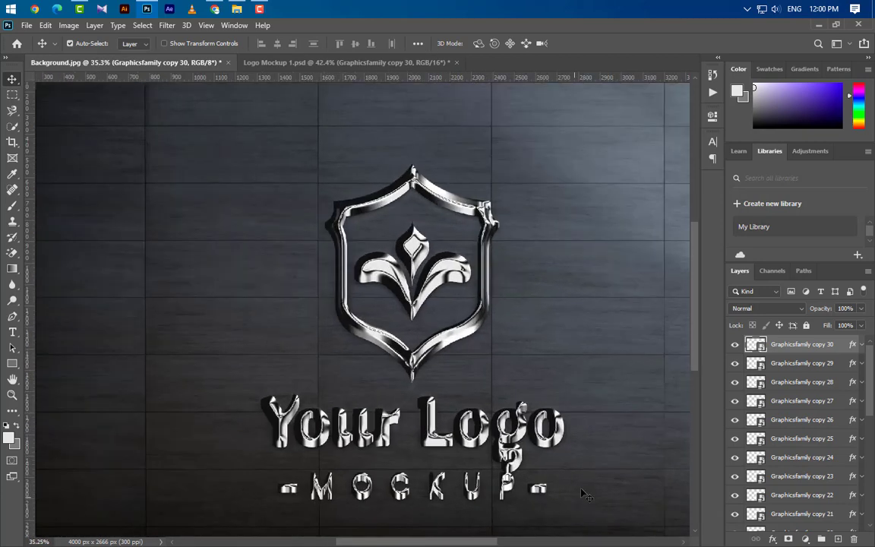
{"action": "left_click", "coordinate": [736, 344]}
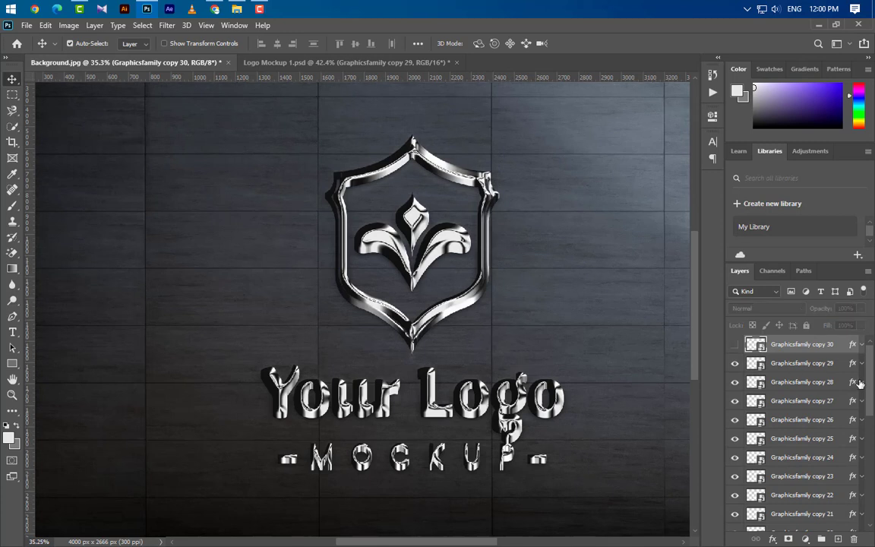
Turn off the Bevel & Emboss effect on Graphicsfamily copy 29, copy 28 and copy 27, and collapse the effect lists of copies 29 and 28
{"action": "left_click", "coordinate": [862, 364]}
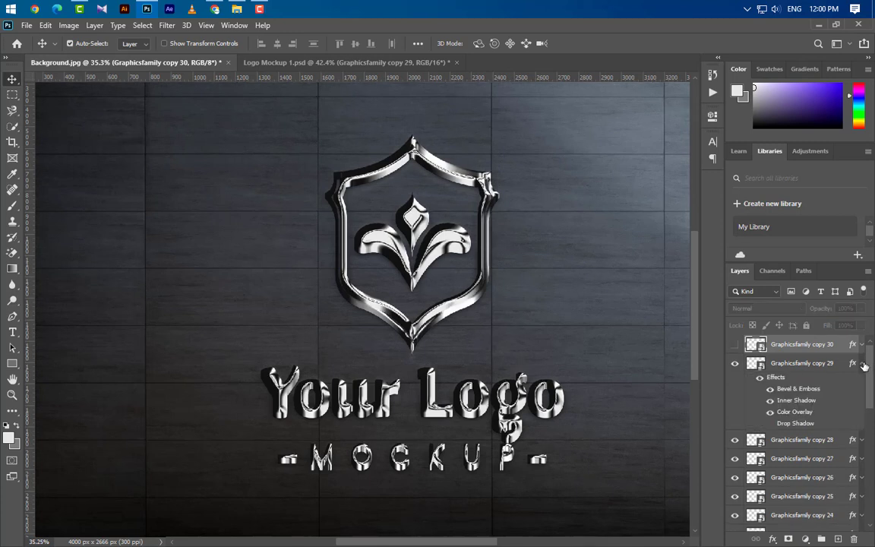
{"action": "left_click", "coordinate": [770, 388]}
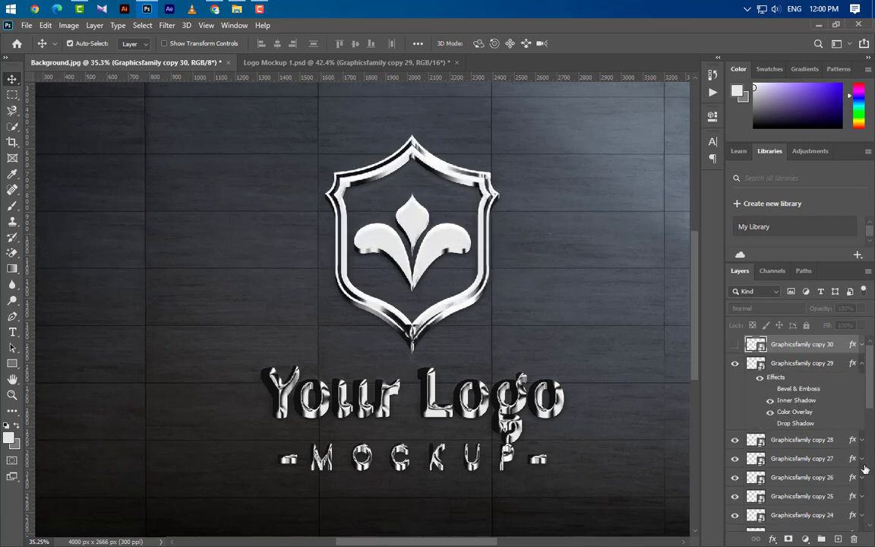
{"action": "left_click", "coordinate": [862, 440]}
{"action": "left_click", "coordinate": [770, 466]}
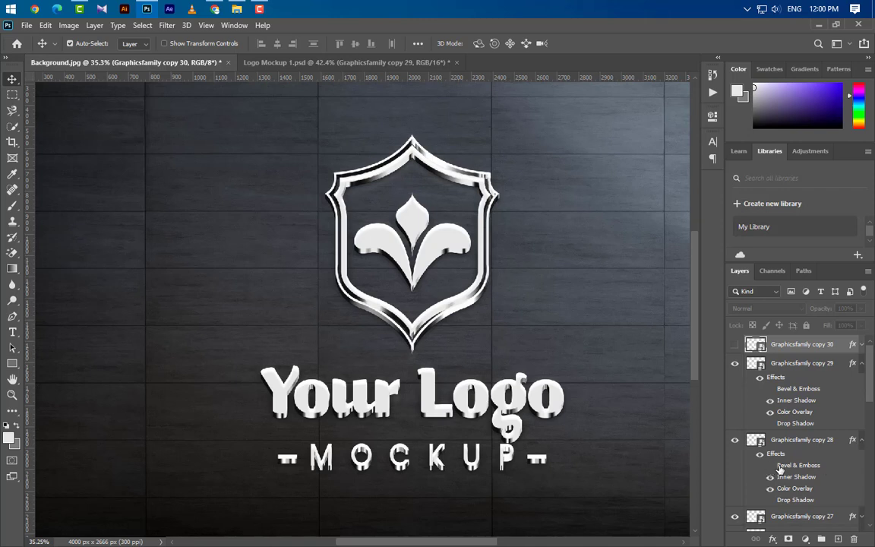
{"action": "scroll", "coordinate": [864, 488], "scroll_direction": "down", "scroll_amount": 3}
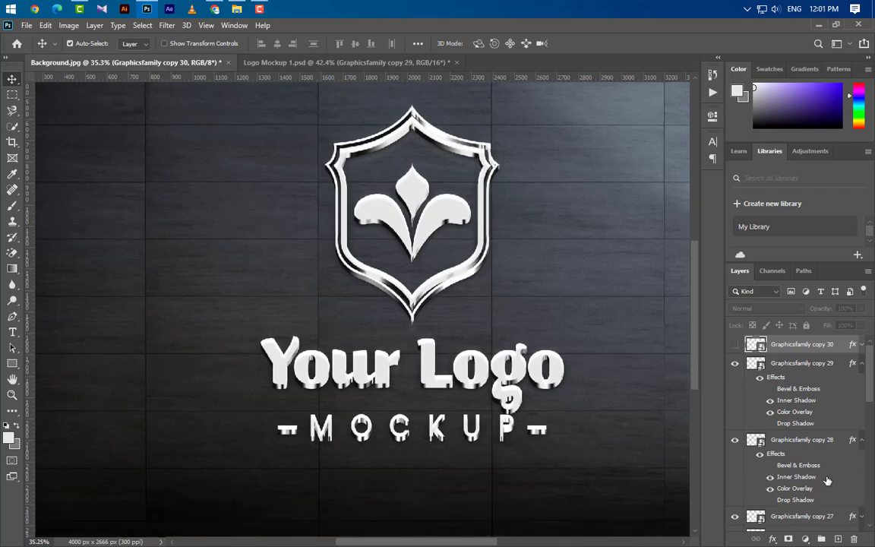
{"action": "scroll", "coordinate": [866, 472], "scroll_direction": "down", "scroll_amount": 3}
{"action": "left_click", "coordinate": [862, 460]}
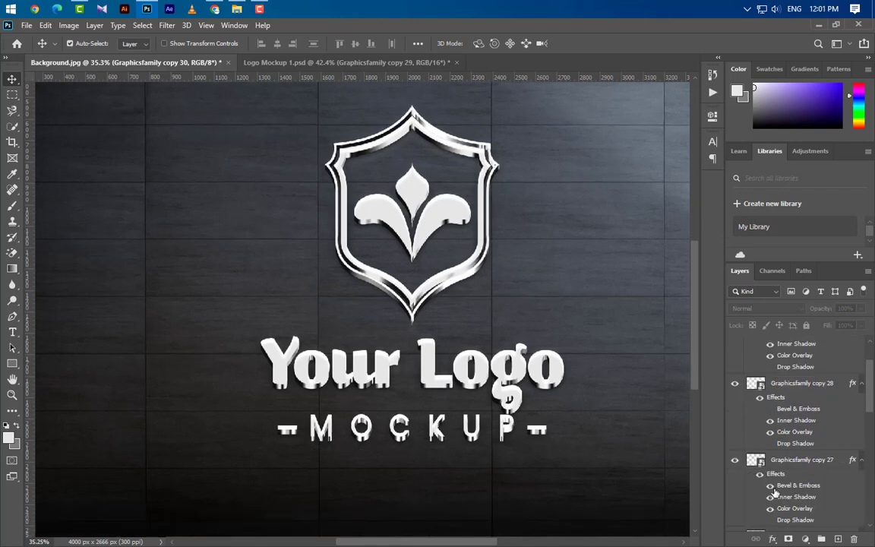
{"action": "scroll", "coordinate": [820, 476], "scroll_direction": "up", "scroll_amount": 3}
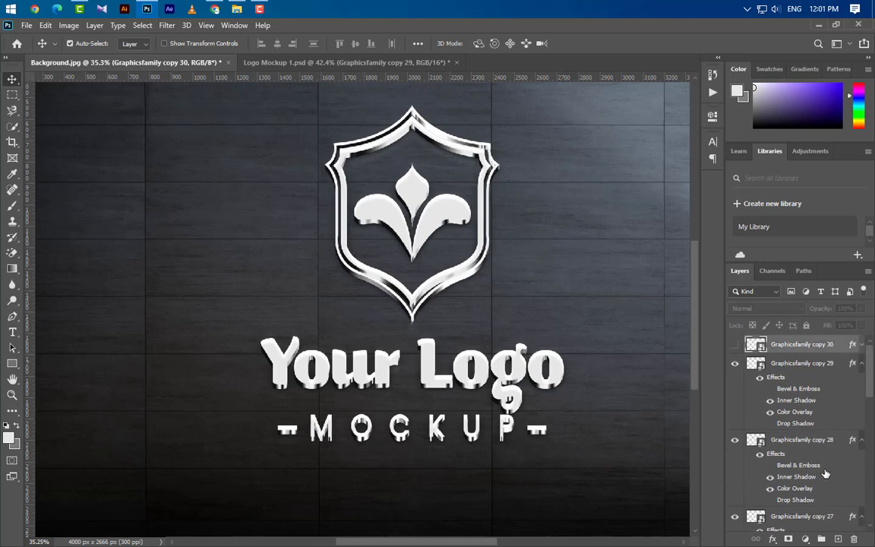
{"action": "left_click", "coordinate": [862, 364]}
{"action": "left_click", "coordinate": [862, 382]}
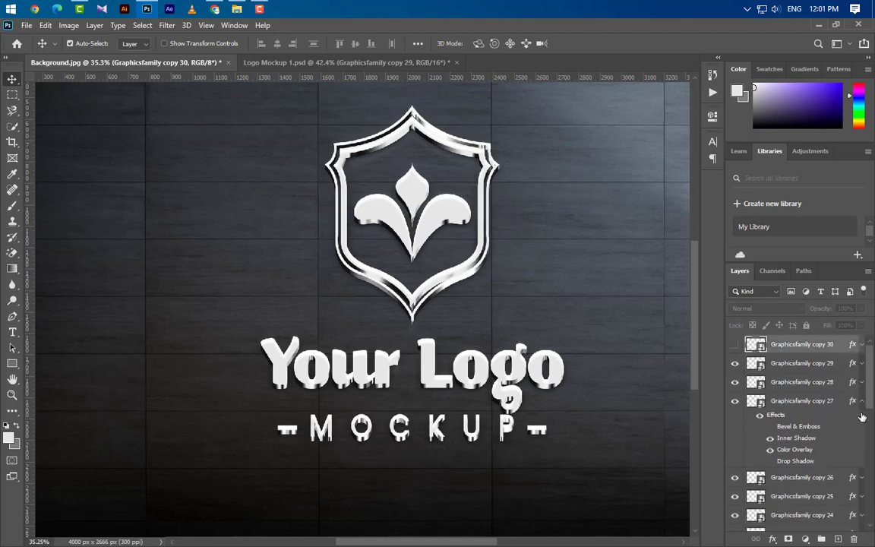
Collapse the effects of Graphicsfamily copy 27, expand those of copy 30, and make copy 30 visible
{"action": "left_click", "coordinate": [862, 402]}
{"action": "left_click", "coordinate": [861, 345]}
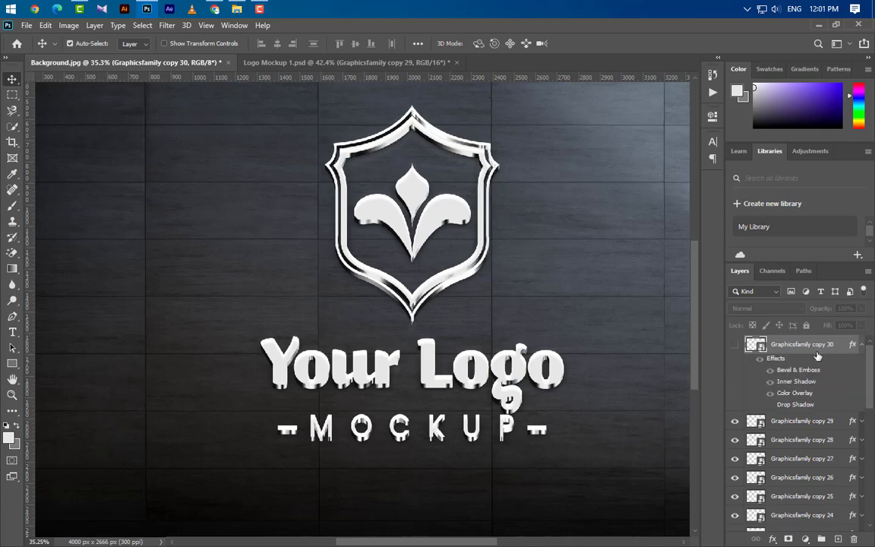
{"action": "left_click", "coordinate": [735, 345]}
{"action": "left_click", "coordinate": [835, 346]}
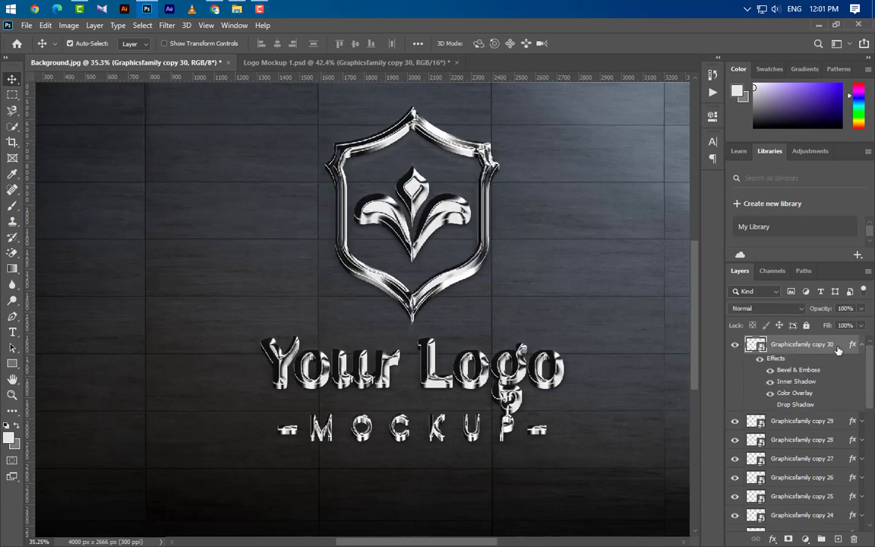
Set the Bevel & Emboss on Graphicsfamily copy 30 to 34% depth, 3 px size and 2 px soften
{"action": "double_click", "coordinate": [798, 370]}
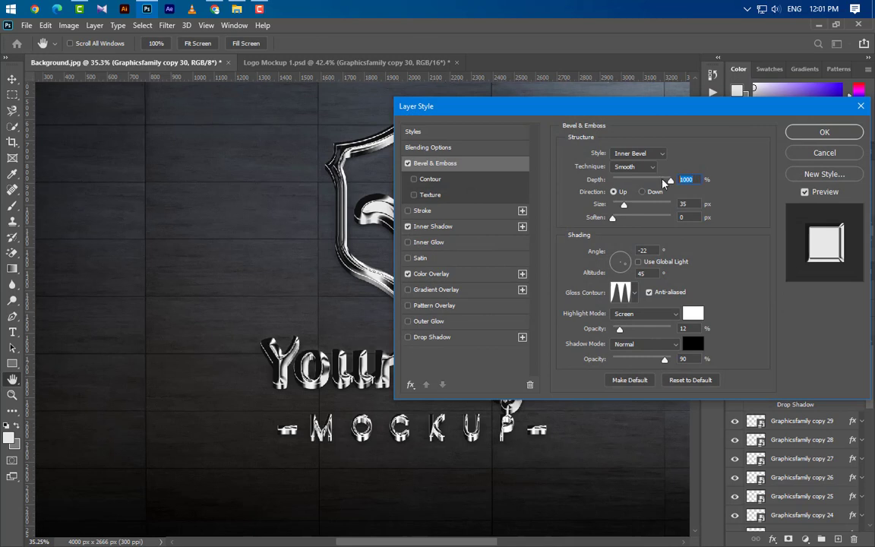
{"action": "type", "text": "34"}
{"action": "double_click", "coordinate": [690, 204]}
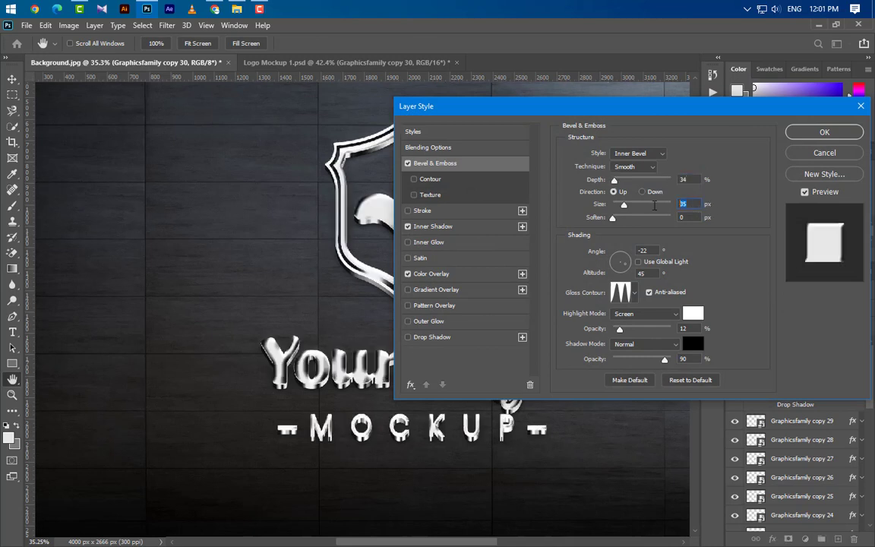
{"action": "type", "text": "3"}
{"action": "key", "text": "Tab"}
{"action": "type", "text": "2"}
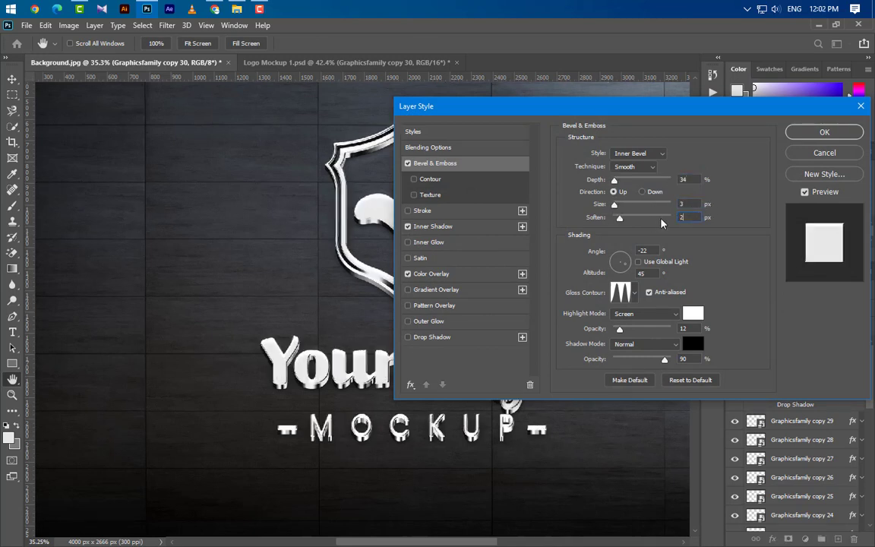
Set the bevel shading to global light at a 90° angle, 60° altitude and the linear gloss contour
{"action": "key", "text": "Tab"}
{"action": "left_click", "coordinate": [638, 262]}
{"action": "double_click", "coordinate": [654, 274]}
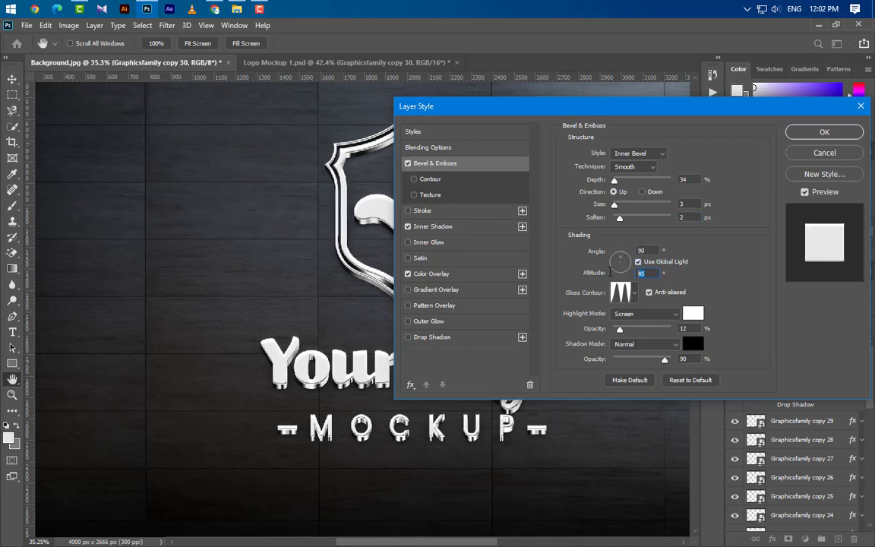
{"action": "type", "text": "60"}
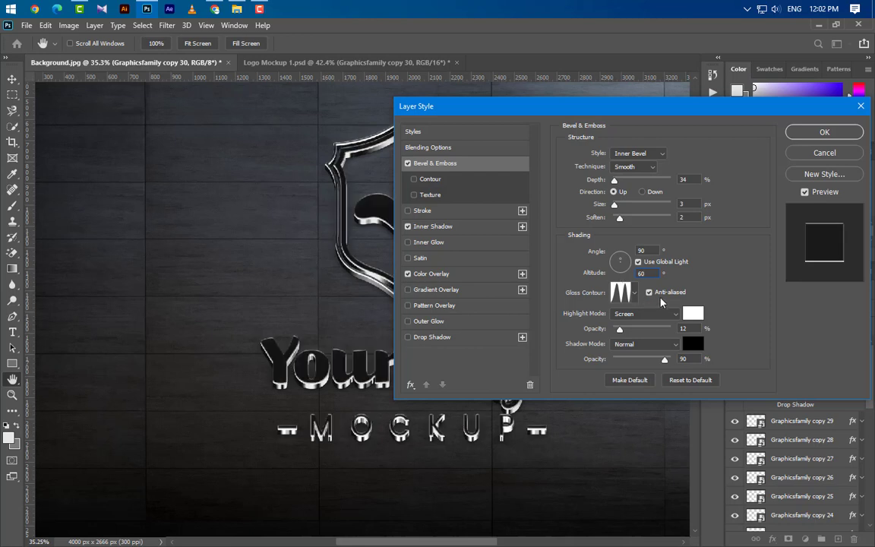
{"action": "left_click", "coordinate": [634, 297]}
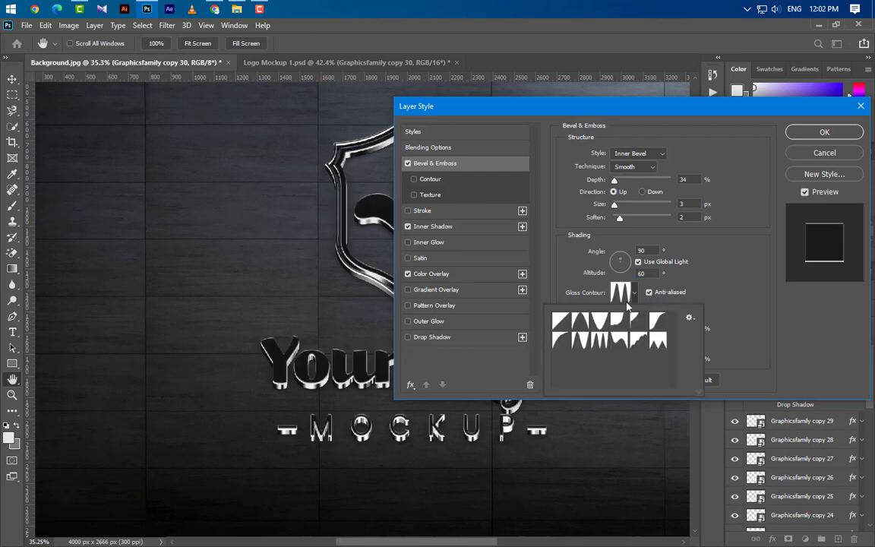
{"action": "left_click", "coordinate": [566, 320]}
{"action": "left_click", "coordinate": [737, 301]}
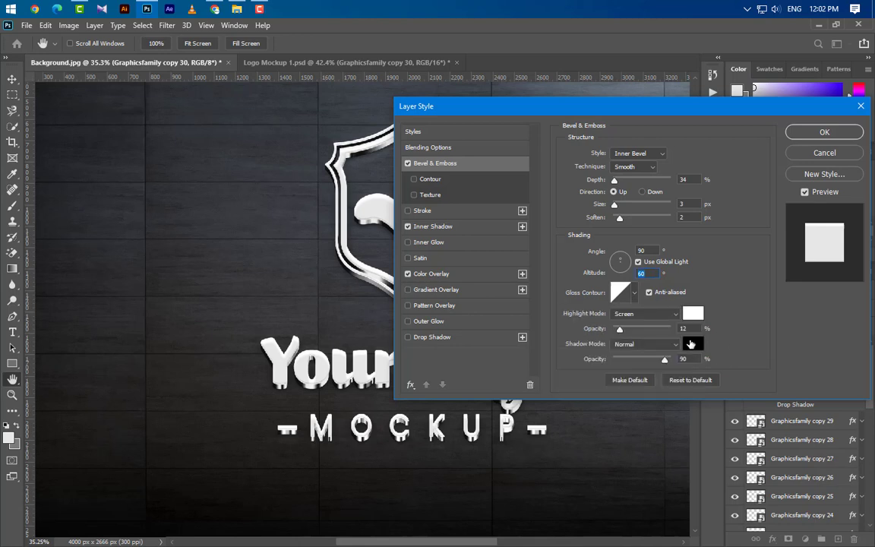
{"action": "key", "text": "Tab"}
{"action": "type", "text": "5"}
{"action": "left_click", "coordinate": [648, 313]}
{"action": "left_click", "coordinate": [643, 256]}
Set the Inner Shadow to 65% opacity, 5 px distance and 5 px size, with global light turned off
{"action": "left_click", "coordinate": [437, 227]}
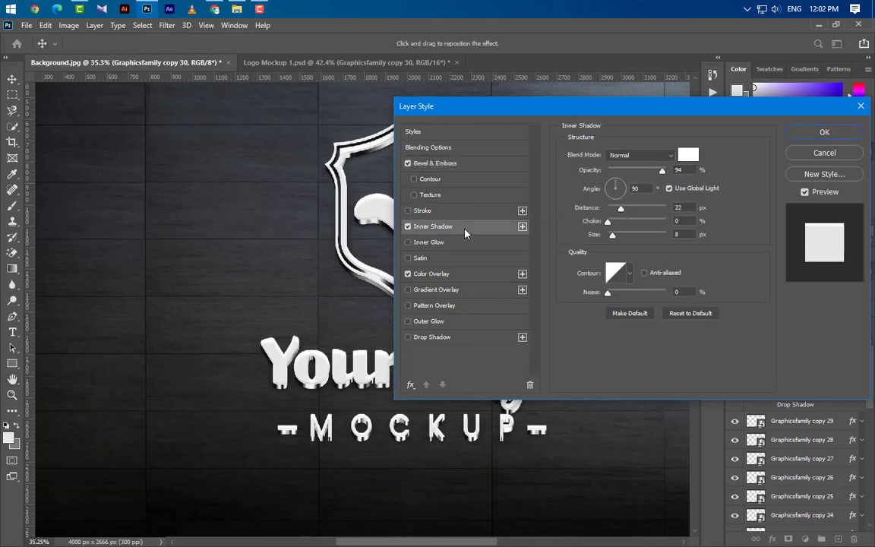
{"action": "left_click_drag", "start_coordinate": [690, 173], "coordinate": [656, 180]}
{"action": "type", "text": "65"}
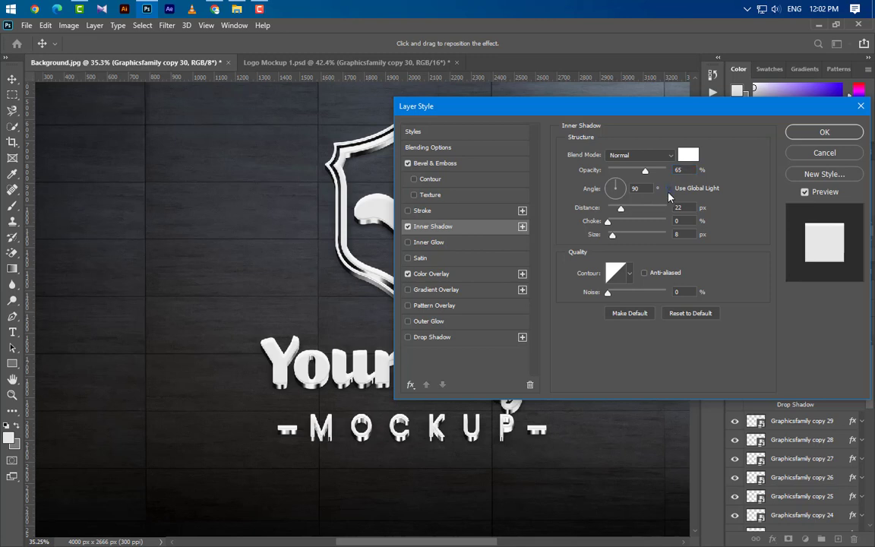
{"action": "left_click", "coordinate": [688, 208]}
{"action": "type", "text": "5"}
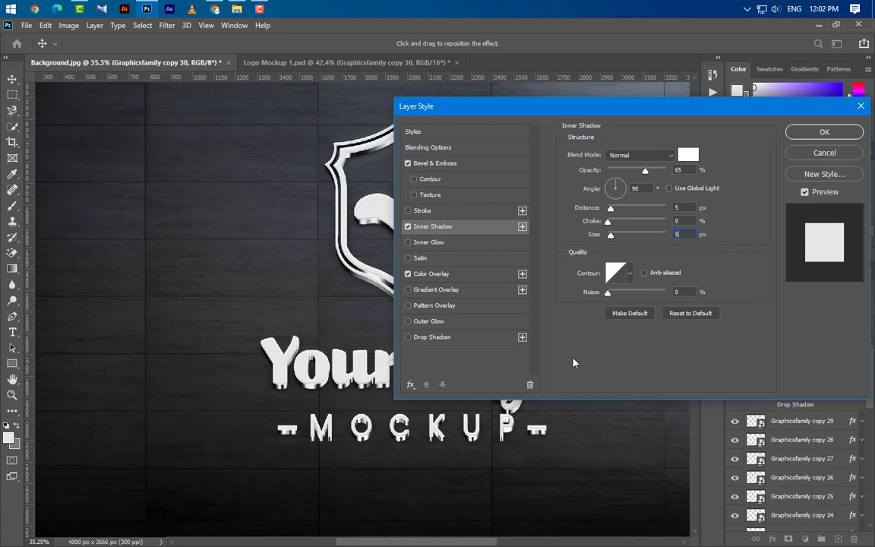
Replace the Color Overlay with a Gradient Overlay running from 757575 through e5e5e5 at 50% back to 757575
{"action": "left_click", "coordinate": [477, 295]}
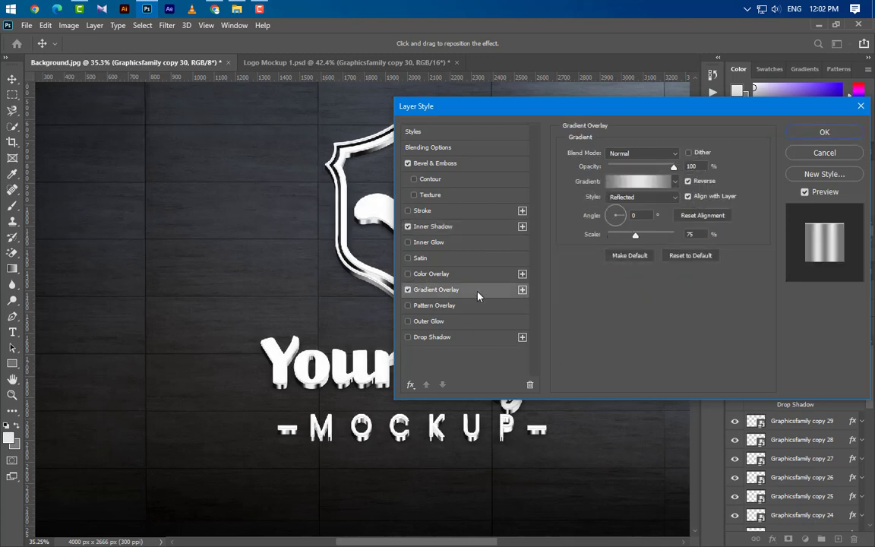
{"action": "left_click", "coordinate": [646, 187]}
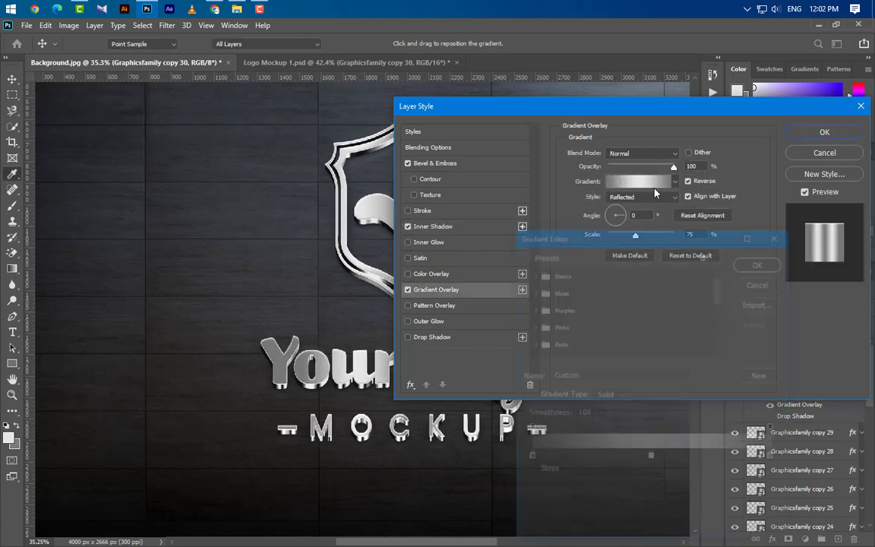
{"action": "double_click", "coordinate": [528, 458]}
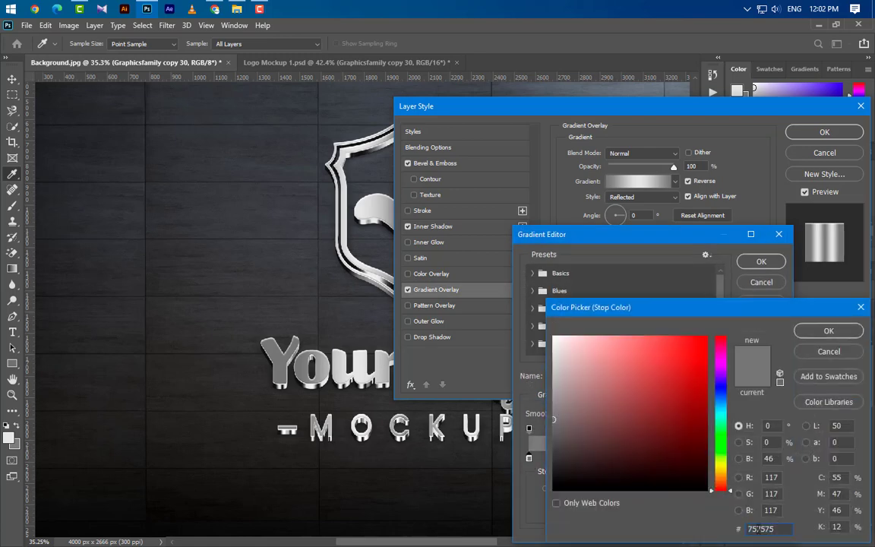
{"action": "left_click", "coordinate": [829, 331]}
{"action": "double_click", "coordinate": [651, 459]}
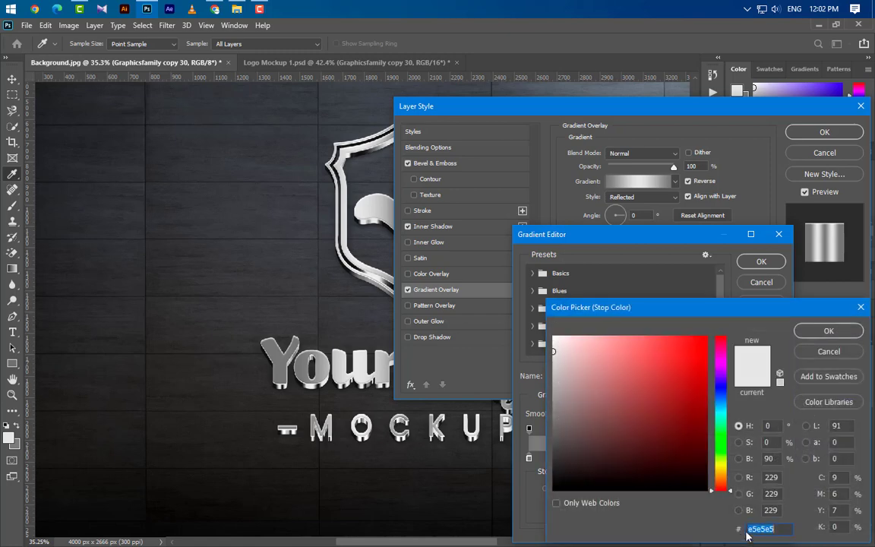
{"action": "key", "text": "Return"}
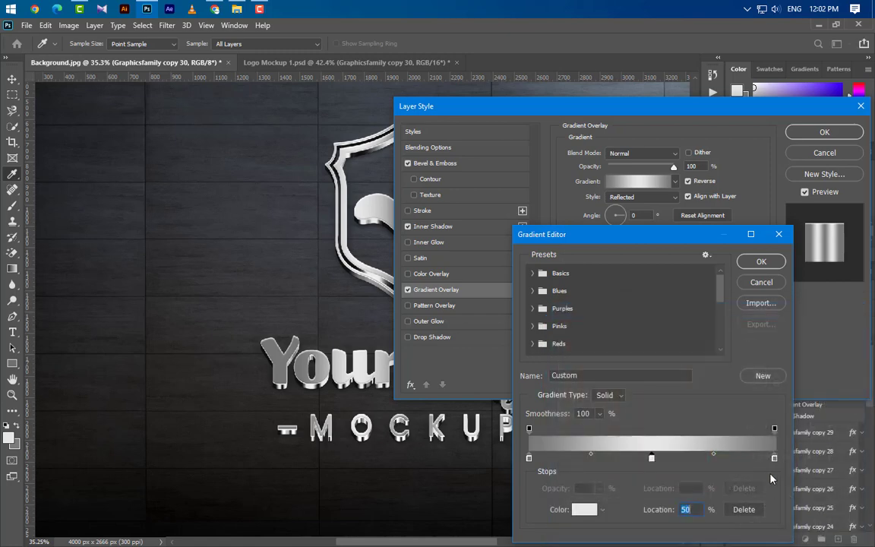
{"action": "left_click", "coordinate": [774, 459]}
{"action": "double_click", "coordinate": [774, 459]}
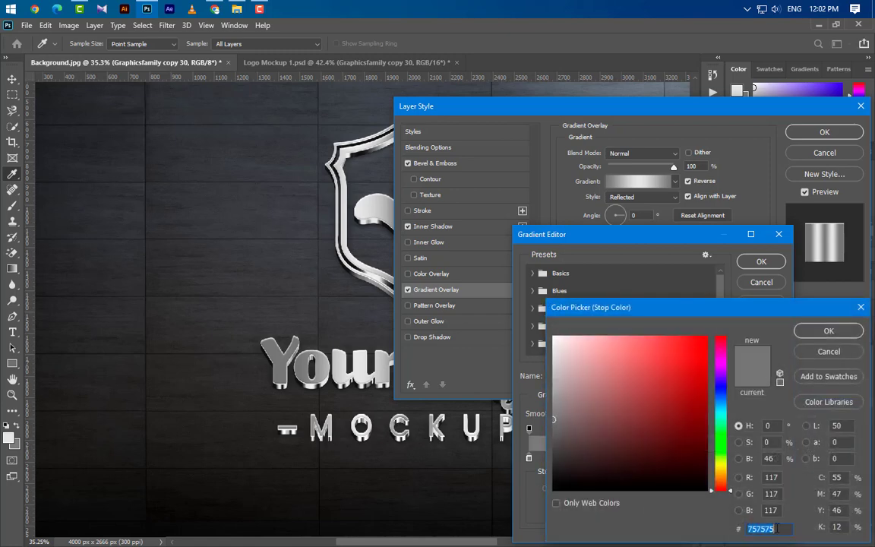
{"action": "left_click", "coordinate": [807, 329]}
{"action": "left_click", "coordinate": [764, 260]}
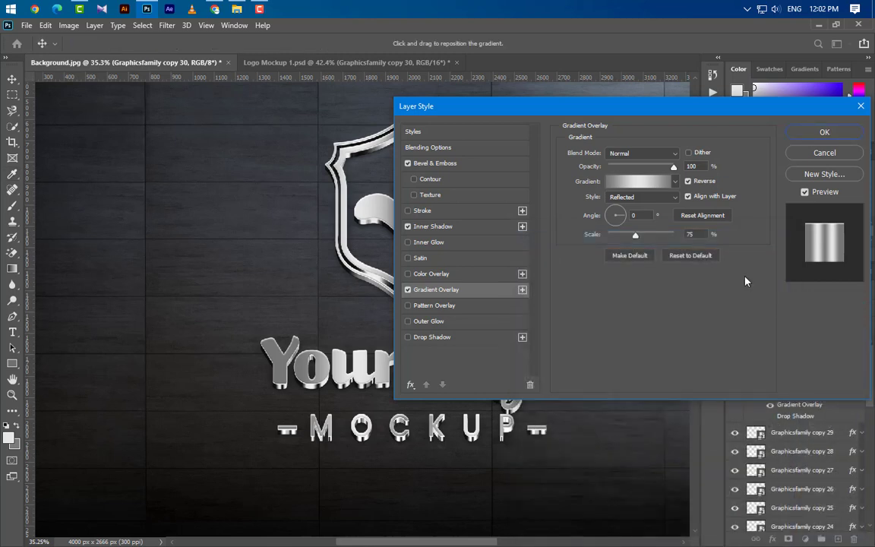
Keep the Gradient Overlay at 100% opacity, Reflected style, 0° angle and 75% scale, apply the layer style, and collapse copy 30's effects
{"action": "left_click", "coordinate": [674, 167]}
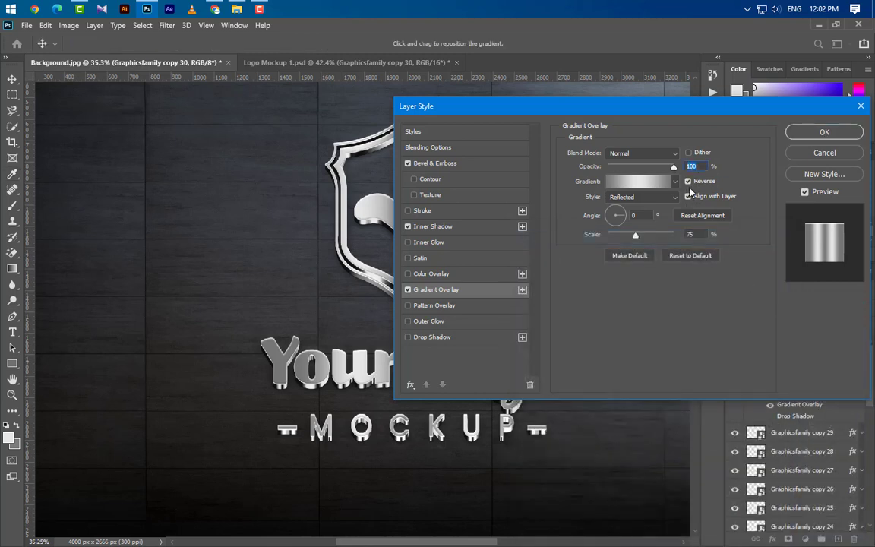
{"action": "left_click", "coordinate": [643, 215]}
{"action": "left_click", "coordinate": [637, 198]}
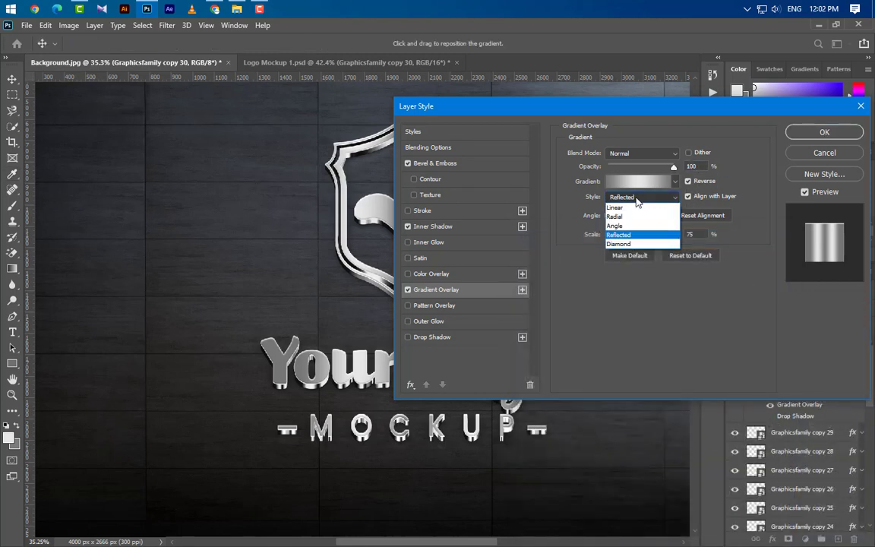
{"action": "left_click", "coordinate": [630, 235]}
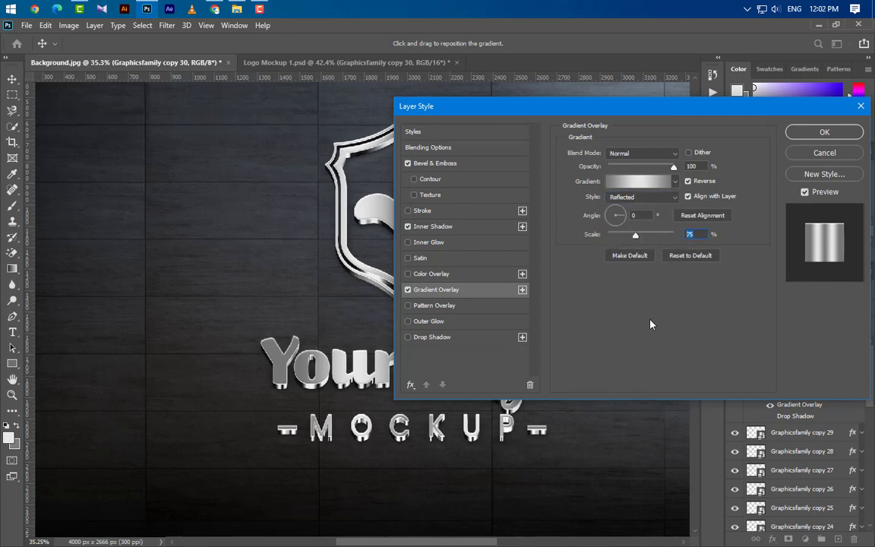
{"action": "left_click", "coordinate": [820, 132]}
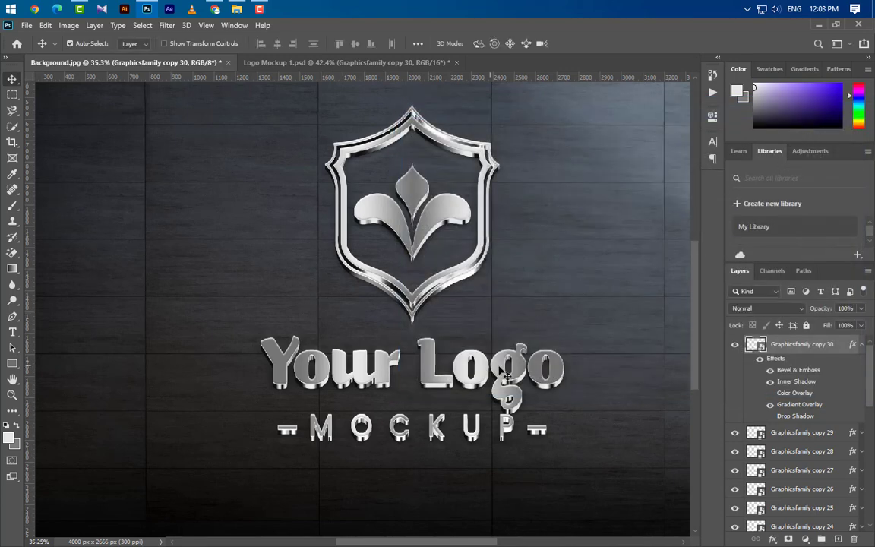
{"action": "left_click", "coordinate": [865, 346]}
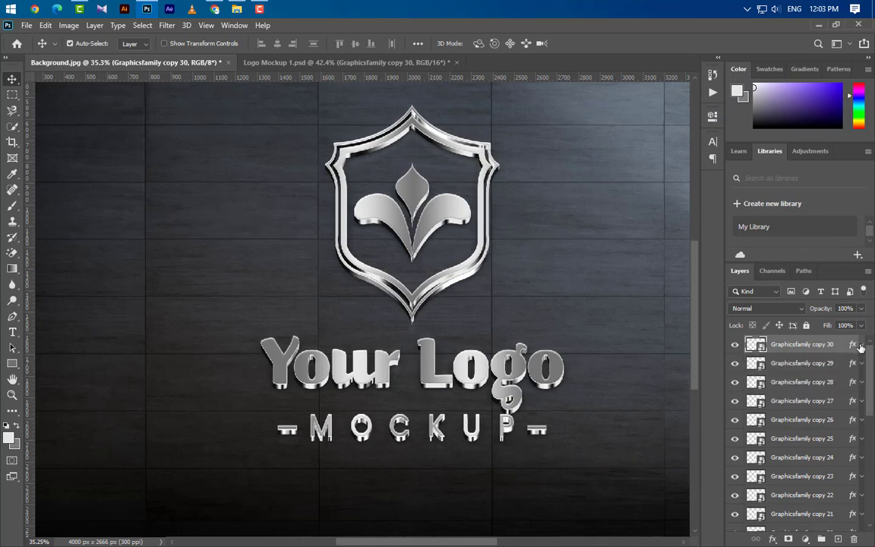
Select all logo layers from Graphicsfamily copy 30 down to Graphicsfamily copy 7 and put them into one new group
{"action": "scroll", "coordinate": [401, 384], "scroll_direction": "down", "scroll_amount": 2}
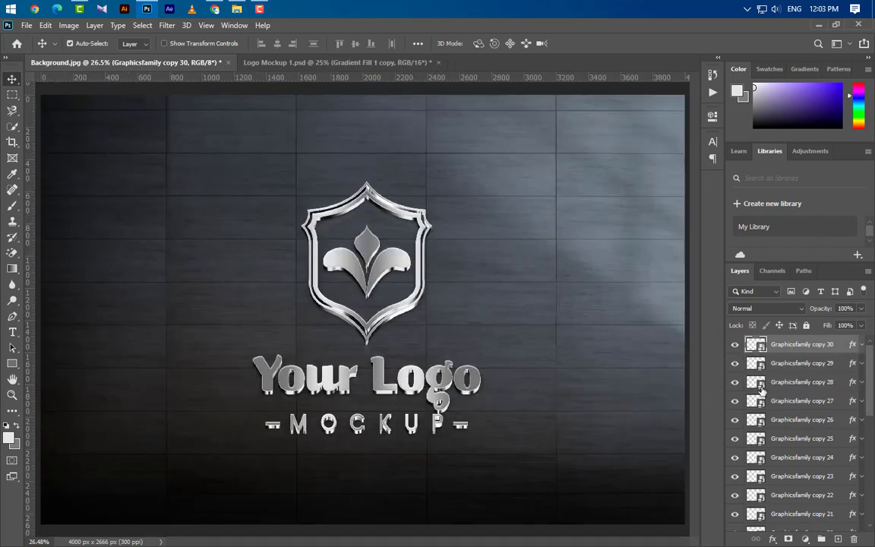
{"action": "left_click", "coordinate": [804, 368], "text": "ctrl"}
{"action": "left_click", "coordinate": [813, 386], "text": "ctrl"}
{"action": "left_click", "coordinate": [817, 402], "text": "ctrl"}
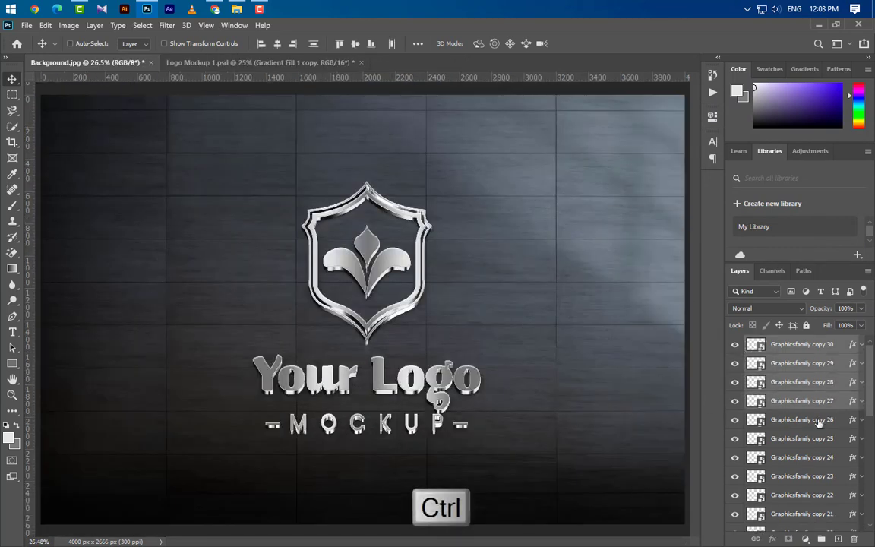
{"action": "left_click", "coordinate": [817, 420], "text": "ctrl"}
{"action": "left_click", "coordinate": [817, 439], "text": "ctrl"}
{"action": "left_click", "coordinate": [816, 458], "text": "ctrl"}
{"action": "left_click", "coordinate": [818, 476], "text": "ctrl"}
{"action": "left_click", "coordinate": [817, 496], "text": "ctrl"}
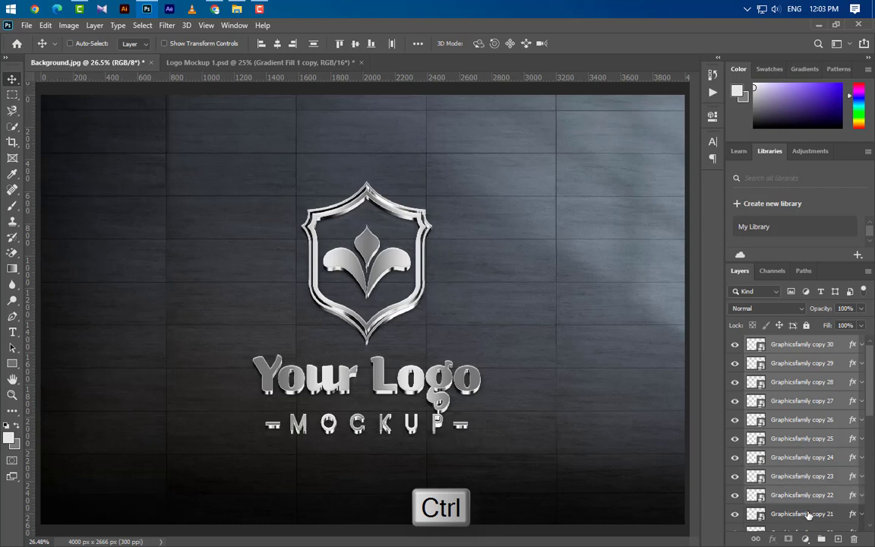
{"action": "left_click", "coordinate": [817, 514], "text": "ctrl"}
{"action": "scroll", "coordinate": [816, 501], "scroll_direction": "down", "scroll_amount": 2}
{"action": "left_click", "coordinate": [814, 439], "text": "ctrl"}
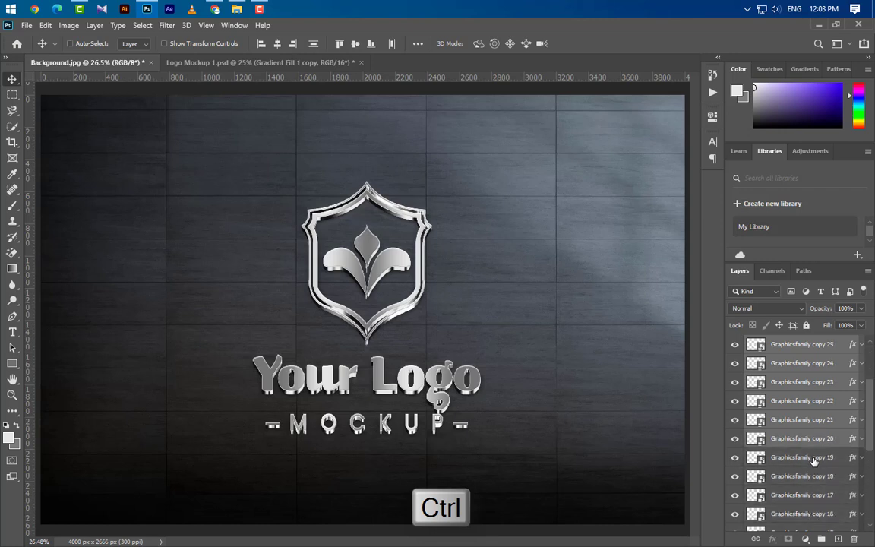
{"action": "left_click", "coordinate": [816, 457], "text": "ctrl"}
{"action": "left_click", "coordinate": [815, 477], "text": "ctrl"}
{"action": "left_click", "coordinate": [815, 495], "text": "ctrl"}
{"action": "left_click", "coordinate": [815, 514], "text": "ctrl"}
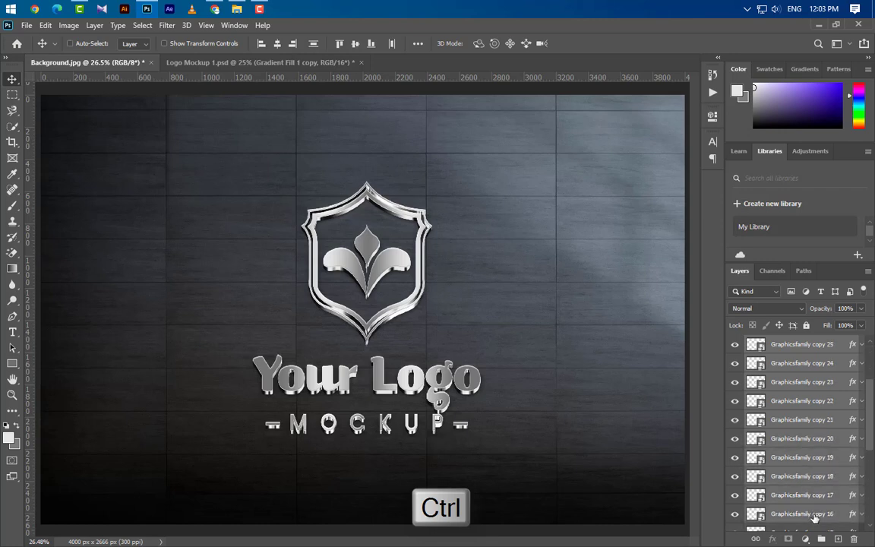
{"action": "scroll", "coordinate": [816, 502], "scroll_direction": "down", "scroll_amount": 2}
{"action": "left_click", "coordinate": [814, 440], "text": "ctrl"}
{"action": "left_click", "coordinate": [815, 457], "text": "ctrl"}
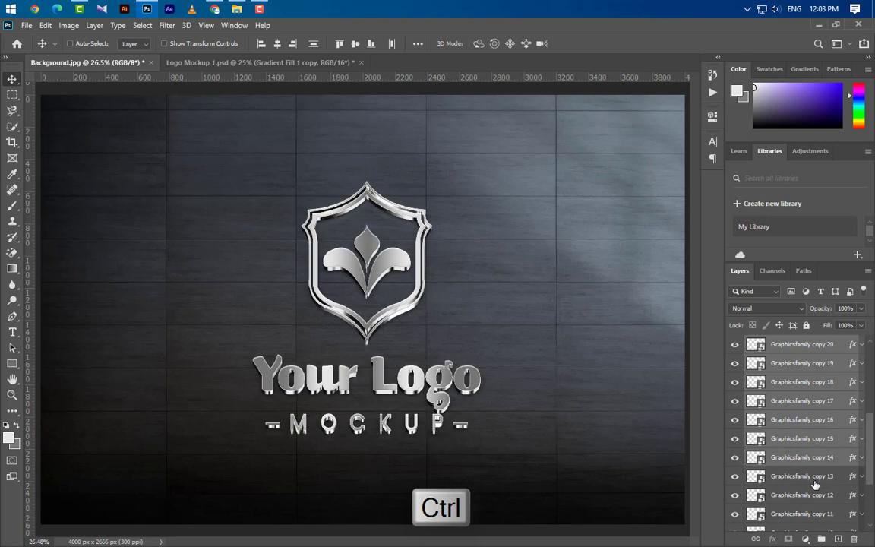
{"action": "left_click", "coordinate": [815, 476], "text": "ctrl"}
{"action": "left_click", "coordinate": [815, 495], "text": "ctrl"}
{"action": "left_click", "coordinate": [815, 514], "text": "ctrl"}
{"action": "scroll", "coordinate": [809, 514], "scroll_direction": "down", "scroll_amount": 2}
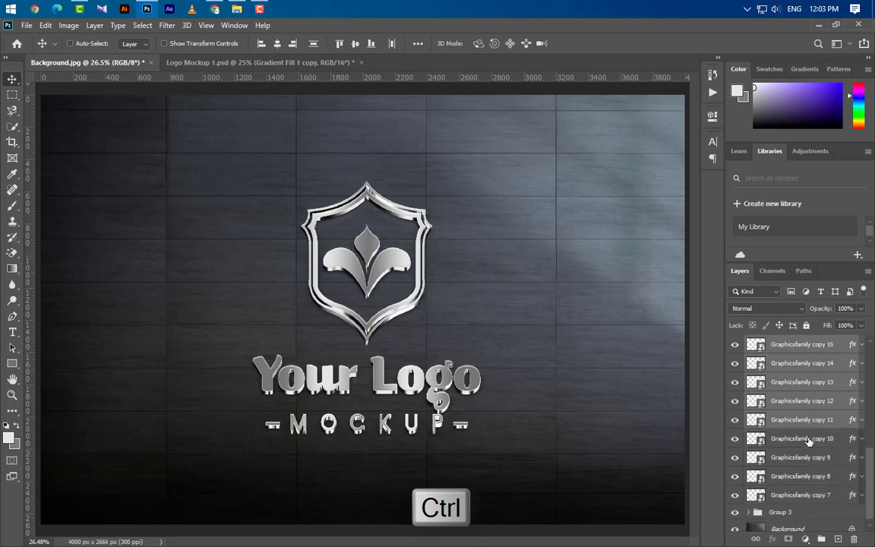
{"action": "left_click", "coordinate": [807, 440], "text": "ctrl"}
{"action": "left_click", "coordinate": [806, 458], "text": "ctrl"}
{"action": "left_click", "coordinate": [804, 477], "text": "ctrl"}
{"action": "left_click", "coordinate": [802, 496], "text": "ctrl"}
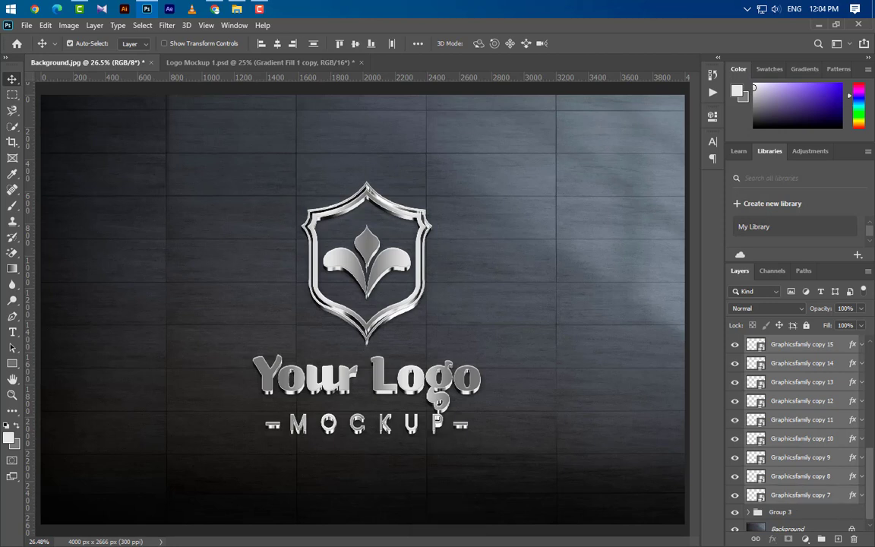
{"action": "left_click", "coordinate": [822, 539]}
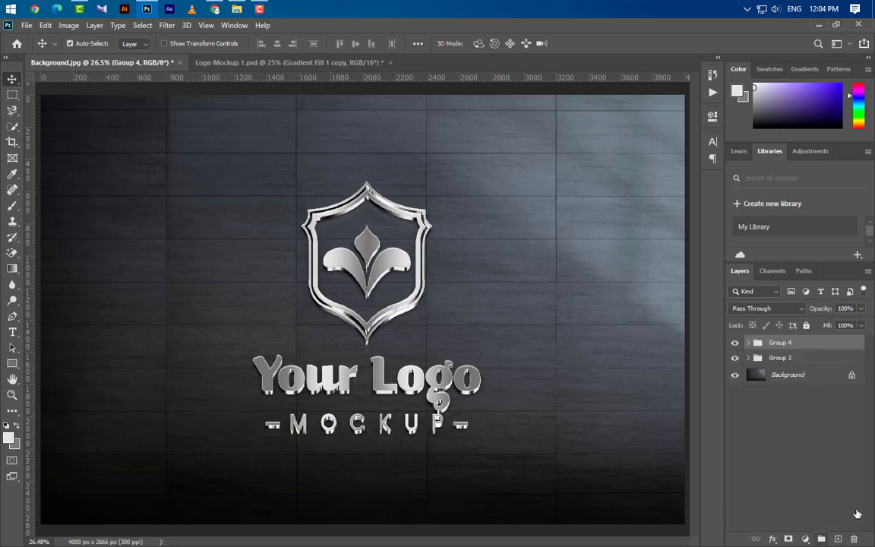
Add a Gradient fill layer above Group 4 and set its gradient's starting colour to 000000 with 82% opacity
{"action": "left_click", "coordinate": [804, 539]}
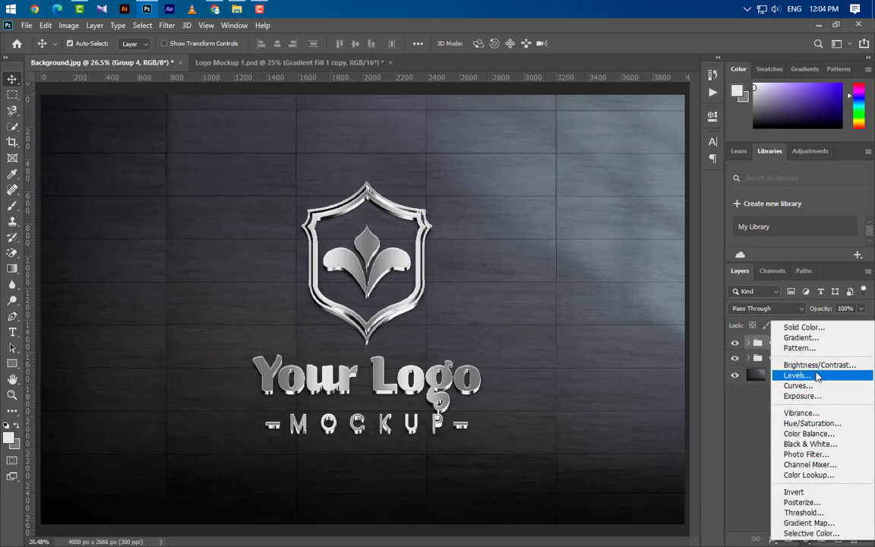
{"action": "left_click", "coordinate": [801, 338]}
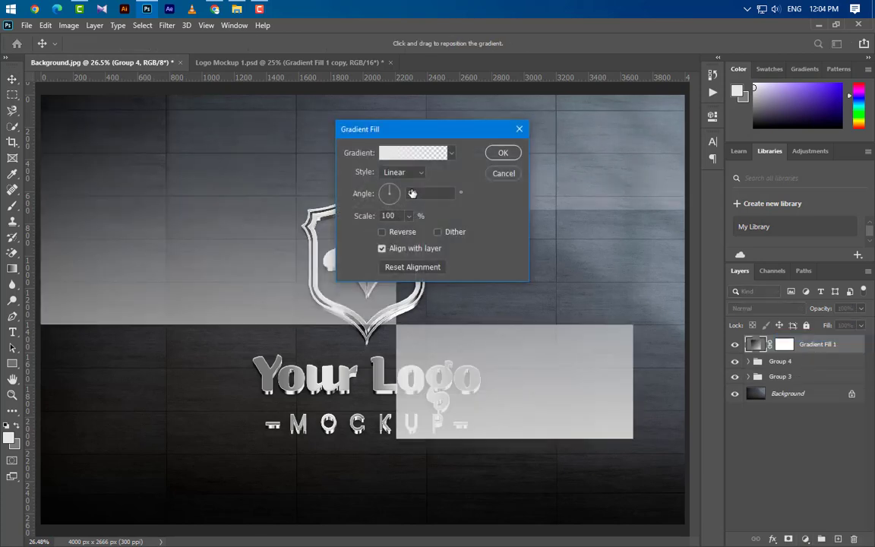
{"action": "left_click", "coordinate": [425, 154]}
{"action": "left_click", "coordinate": [530, 457]}
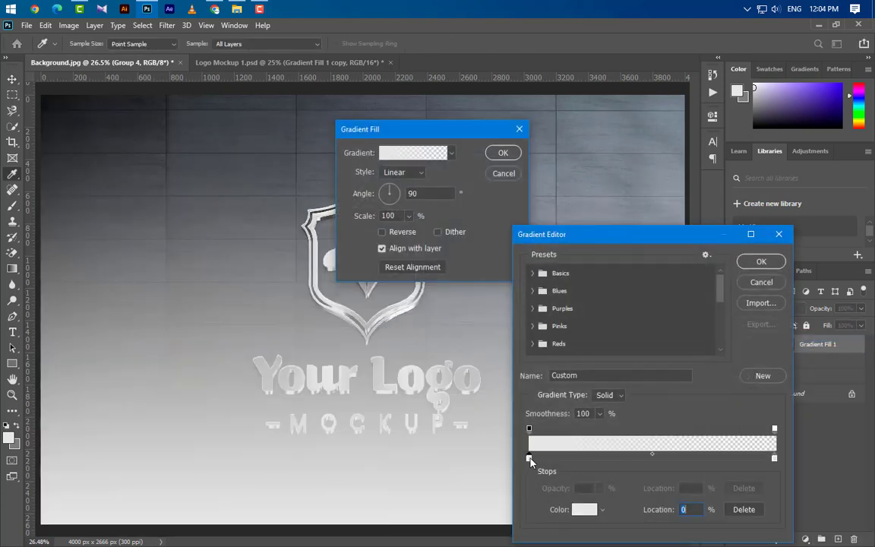
{"action": "double_click", "coordinate": [529, 458]}
{"action": "type", "text": "000000"}
{"action": "left_click", "coordinate": [829, 331]}
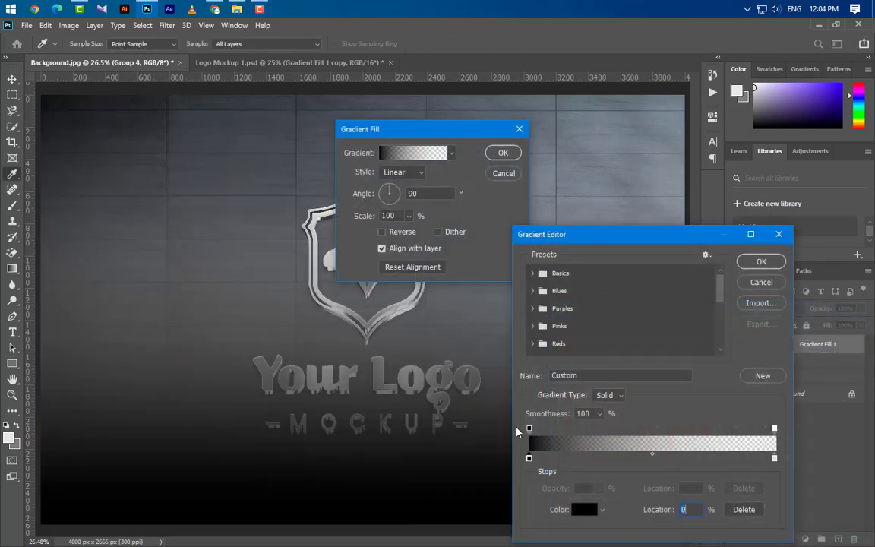
{"action": "left_click", "coordinate": [530, 428]}
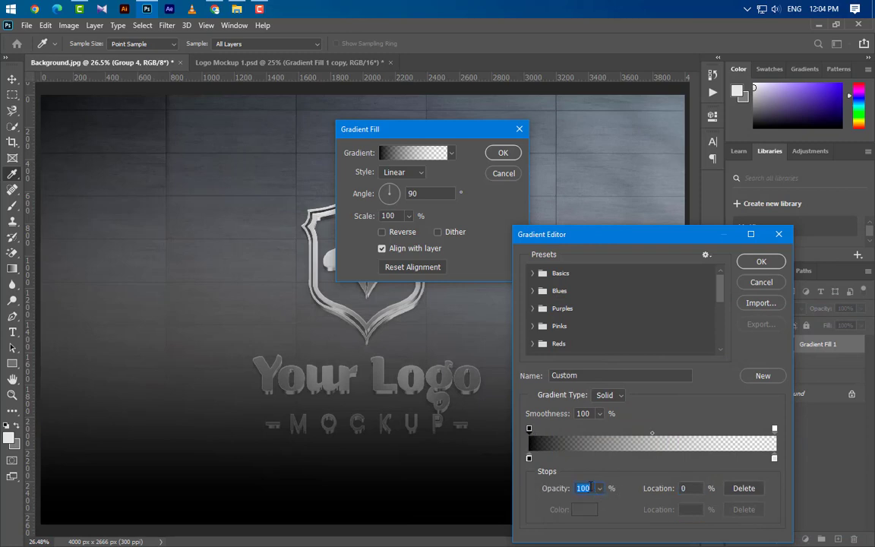
{"action": "type", "text": "82"}
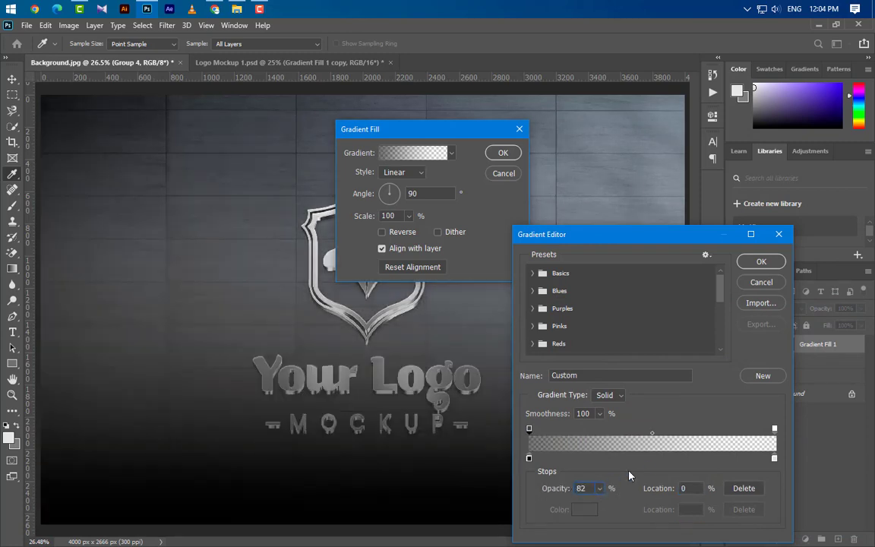
Set the gradient's end colour to ffffff at location 86%, make the end opacity stop fully opaque, and accept the gradient
{"action": "double_click", "coordinate": [774, 458]}
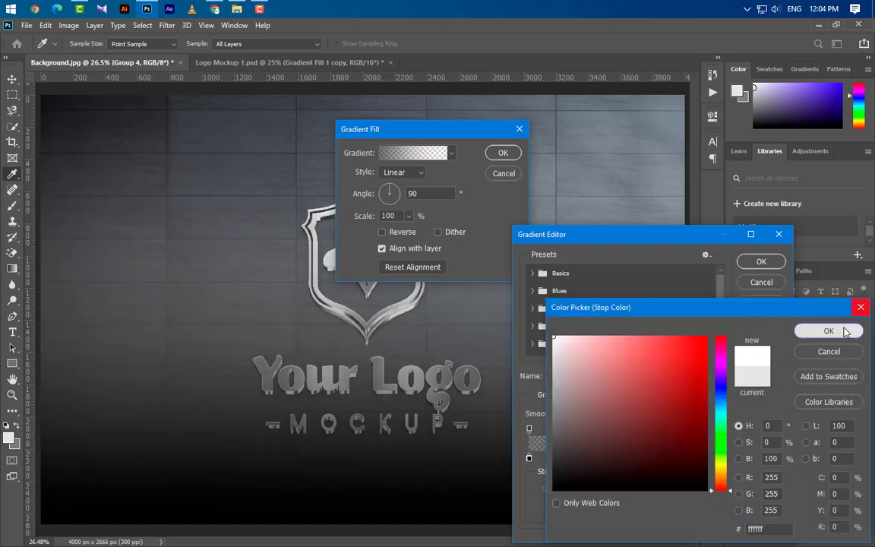
{"action": "left_click", "coordinate": [861, 307]}
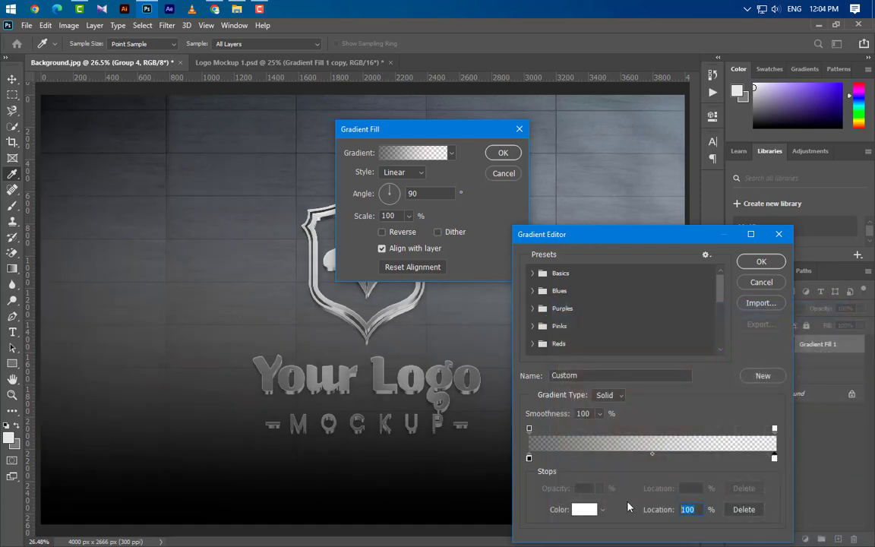
{"action": "type", "text": "86"}
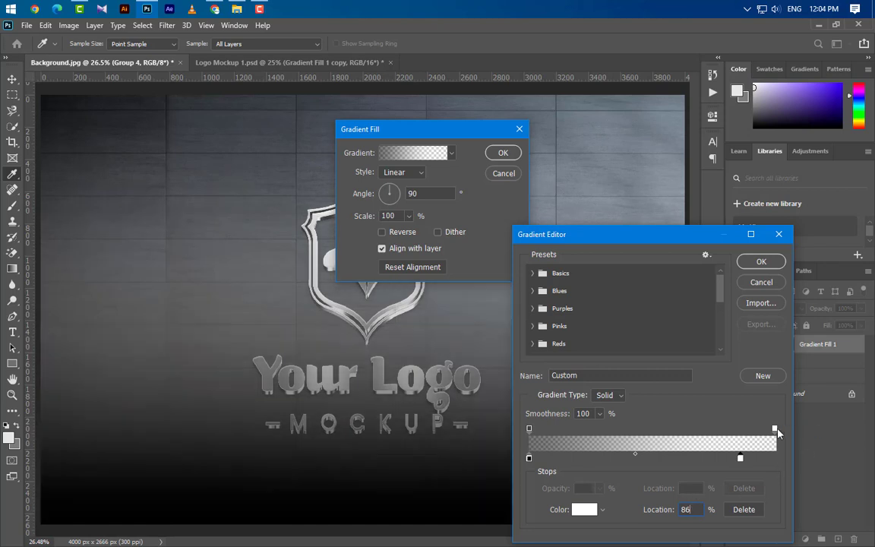
{"action": "left_click", "coordinate": [775, 429]}
{"action": "left_click", "coordinate": [600, 488]}
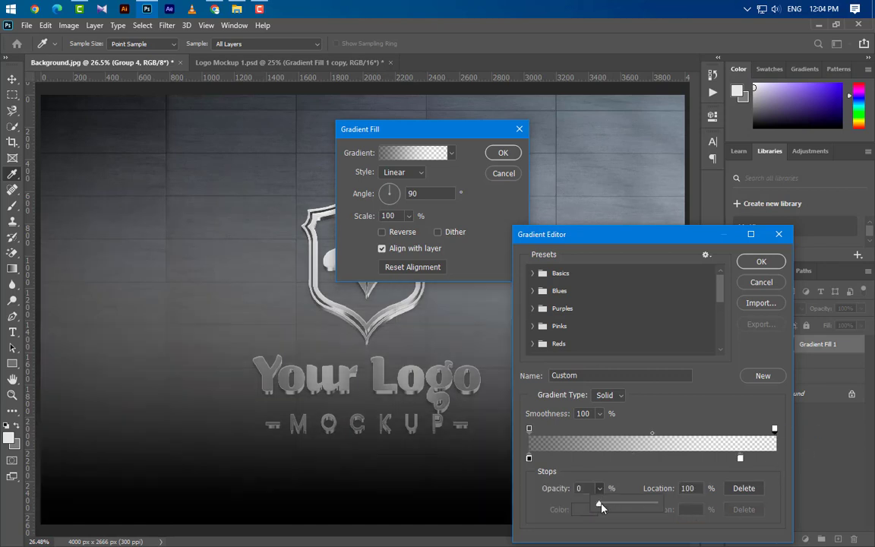
{"action": "left_click_drag", "start_coordinate": [599, 502], "coordinate": [655, 503]}
{"action": "left_click", "coordinate": [761, 261]}
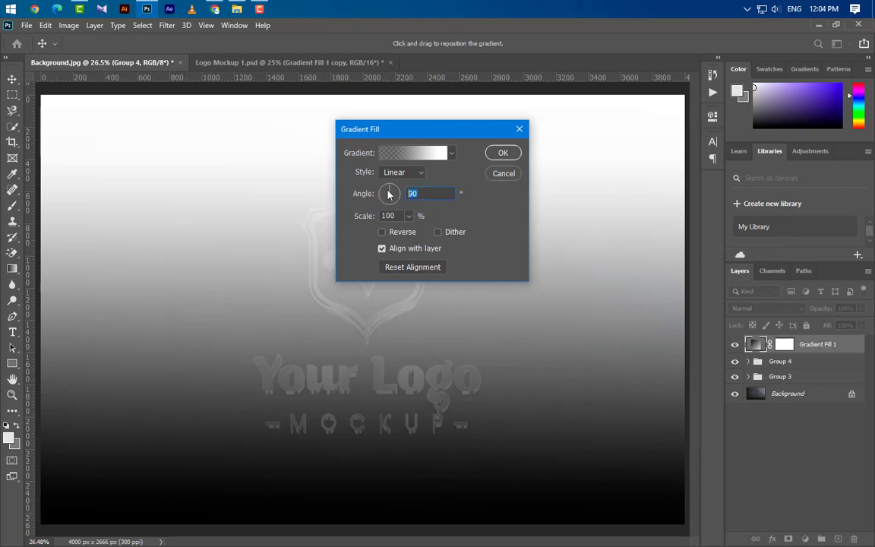
Apply the linear gradient fill with a 65° angle and 120% scale, and set the layer's opacity to 45%
{"action": "type", "text": "65"}
{"action": "double_click", "coordinate": [402, 215]}
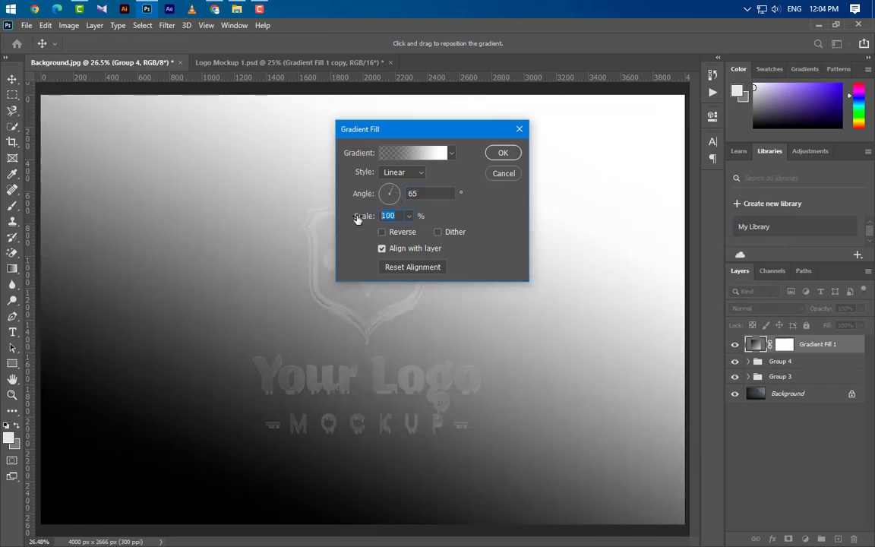
{"action": "type", "text": "120"}
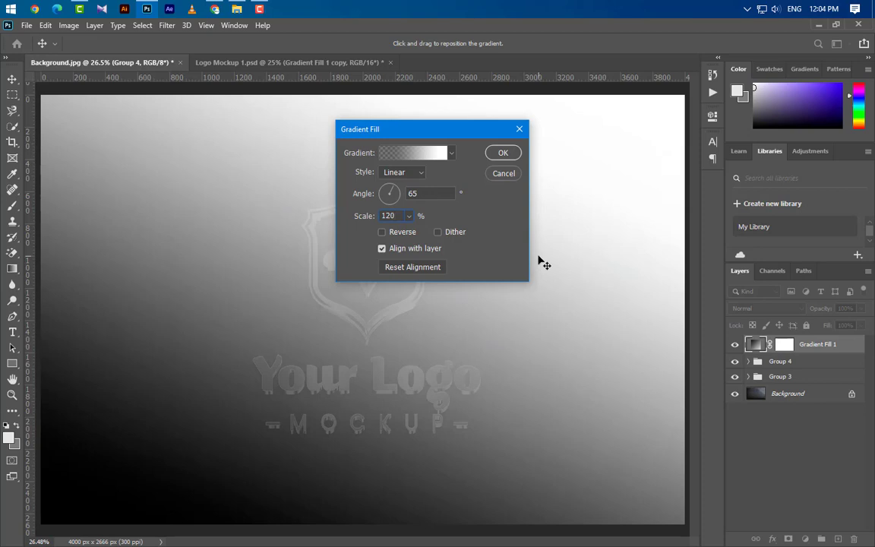
{"action": "left_click", "coordinate": [503, 153]}
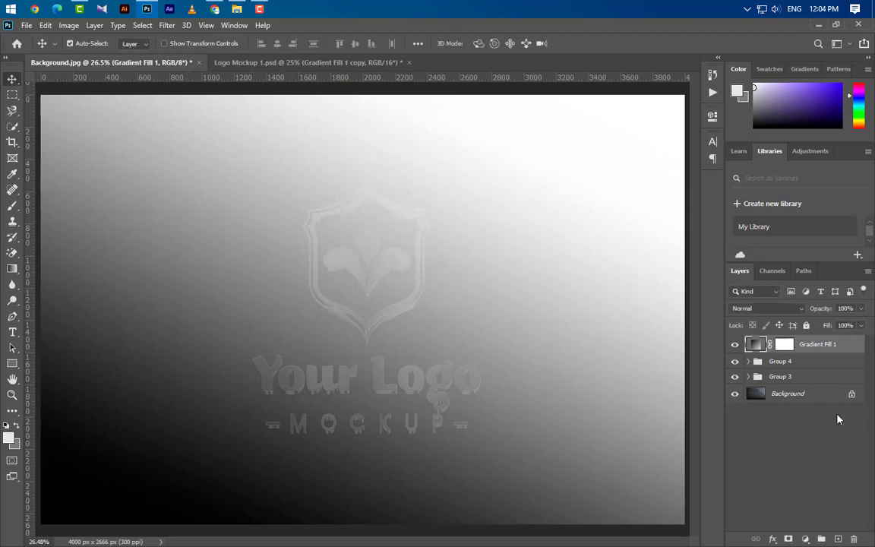
{"action": "type", "text": "45"}
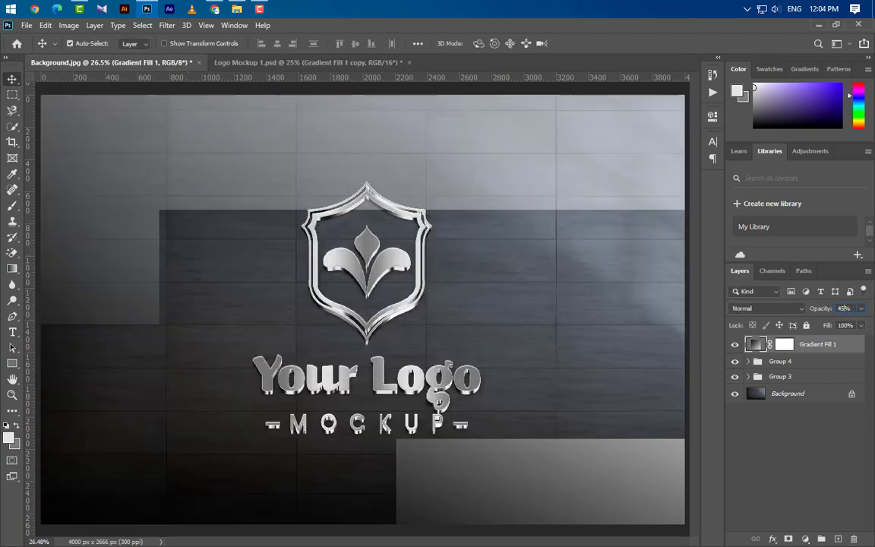
Duplicate Gradient Fill 1, change the copy's gradient angle to 45°, and set the copy's layer opacity to 30%
{"action": "left_click_drag", "start_coordinate": [851, 437], "coordinate": [838, 539]}
{"action": "double_click", "coordinate": [757, 346]}
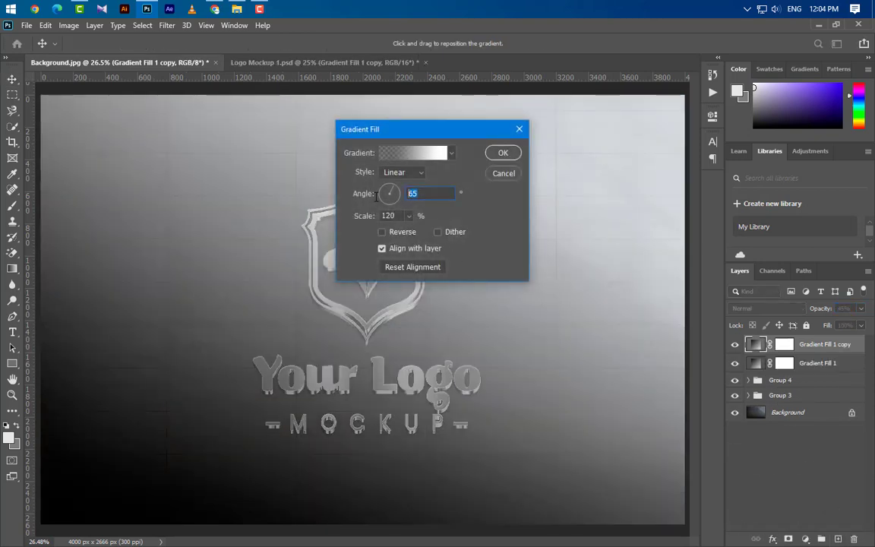
{"action": "type", "text": "45"}
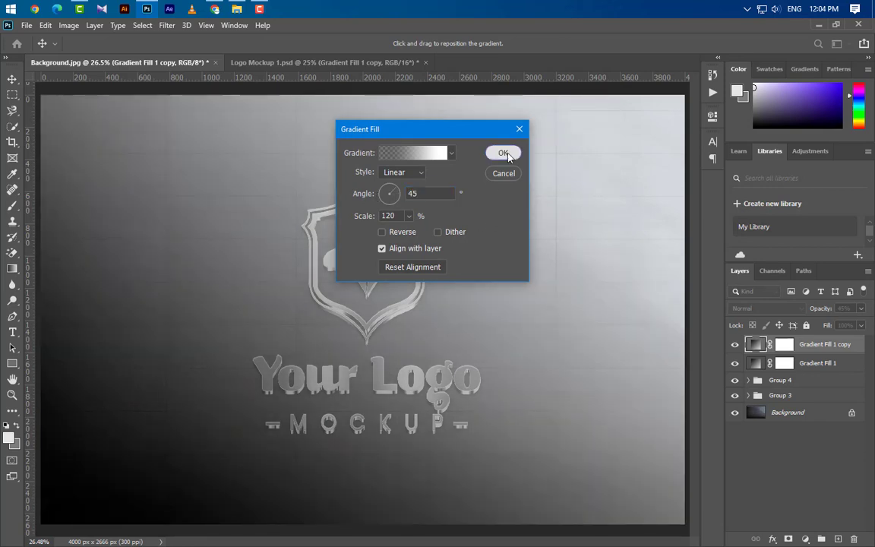
{"action": "left_click", "coordinate": [503, 153]}
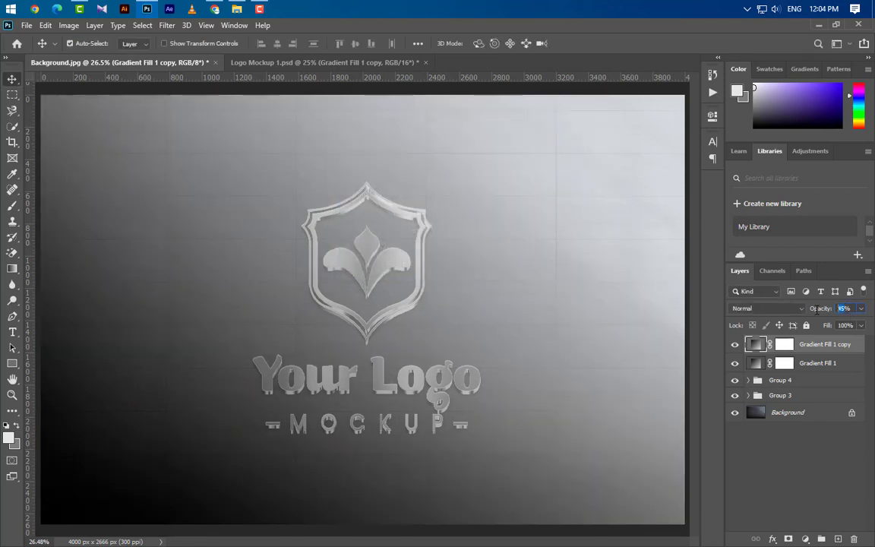
{"action": "type", "text": "30"}
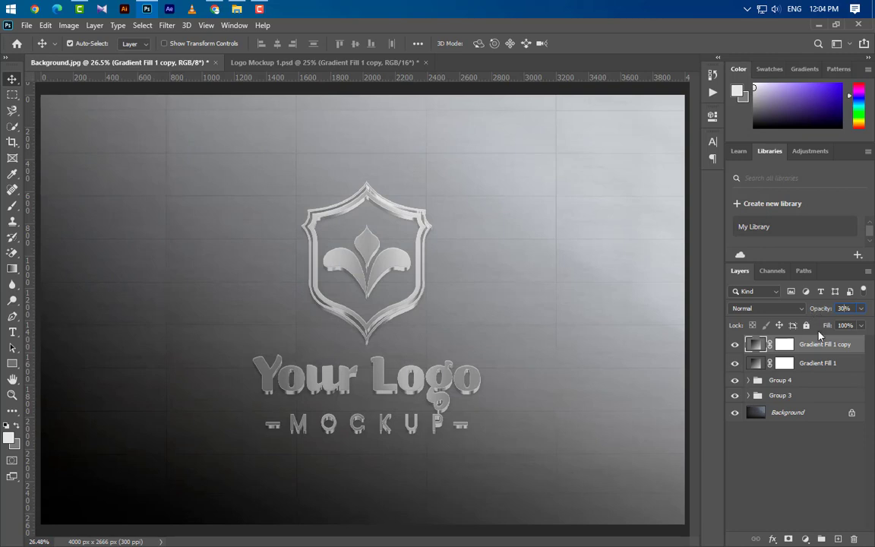
Set the blend mode of both Gradient Fill 1 copy and Gradient Fill 1 to Soft Light
{"action": "left_click", "coordinate": [778, 313]}
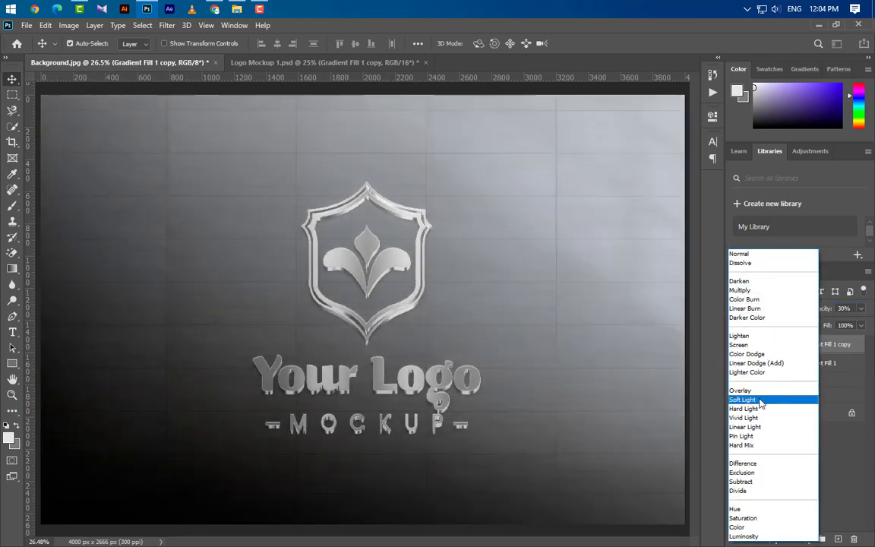
{"action": "left_click", "coordinate": [760, 400]}
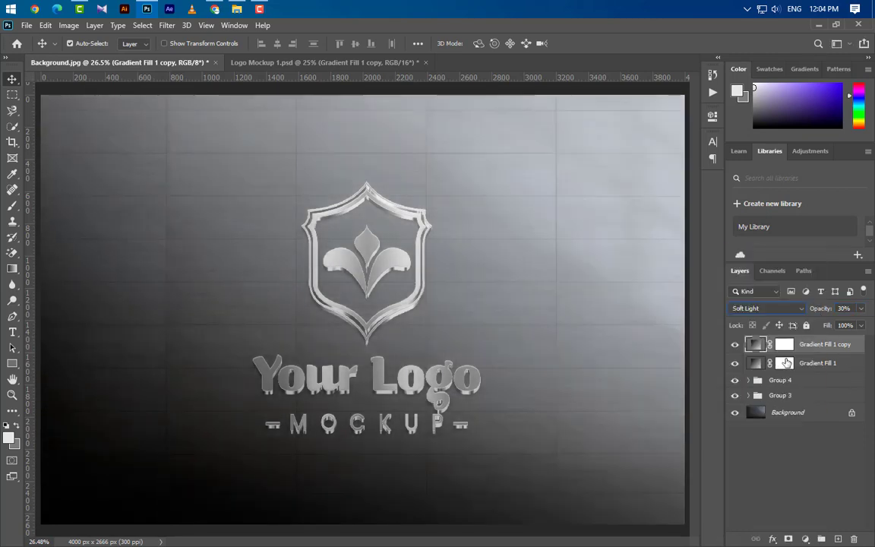
{"action": "left_click", "coordinate": [756, 363]}
{"action": "left_click", "coordinate": [775, 309]}
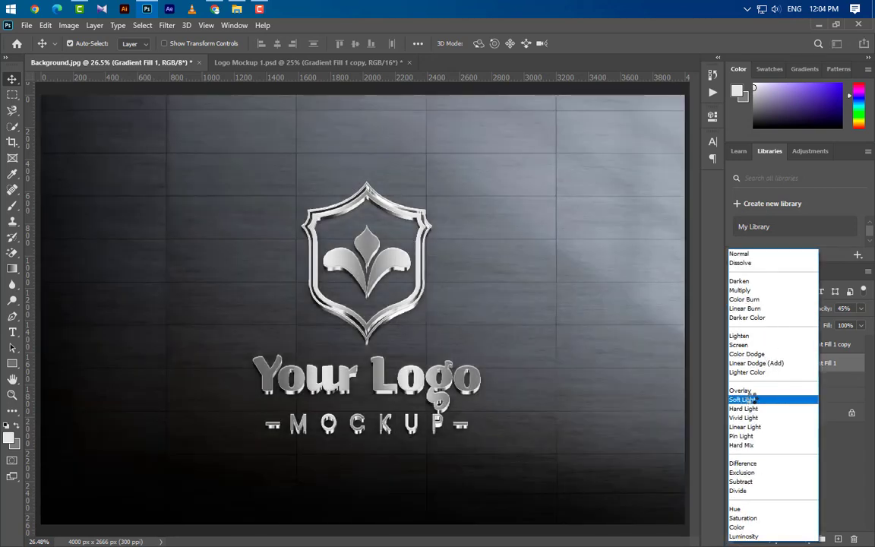
{"action": "left_click", "coordinate": [752, 400]}
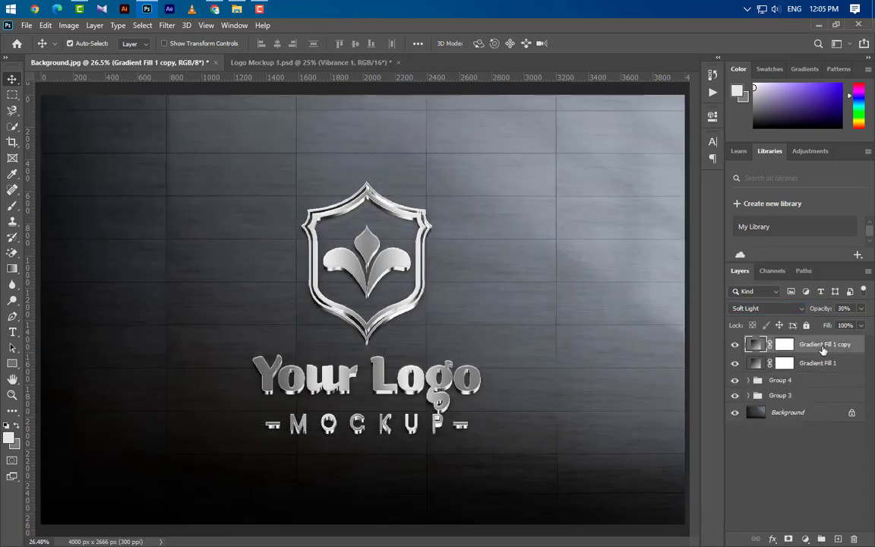
Add a Vibrance adjustment layer above Gradient Fill 1 copy with vibrance 50 and saturation 15
{"action": "left_click", "coordinate": [808, 538]}
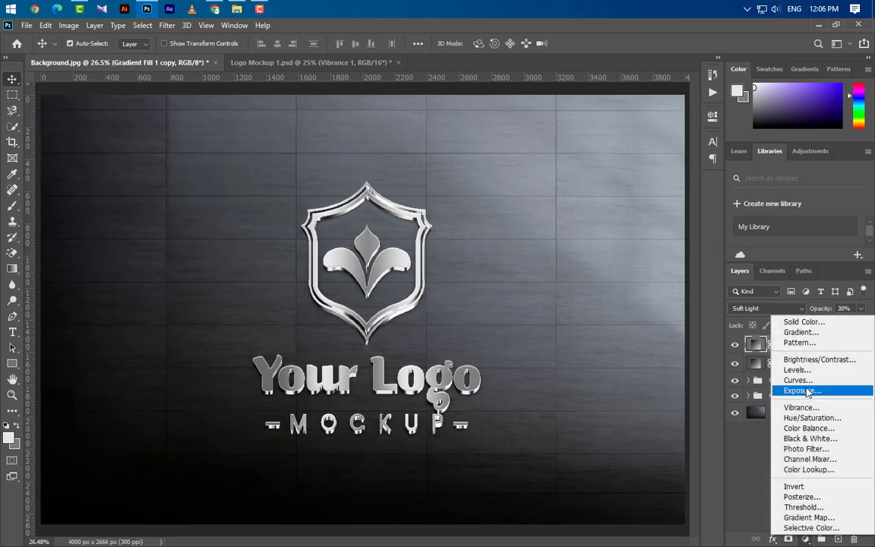
{"action": "left_click", "coordinate": [729, 366]}
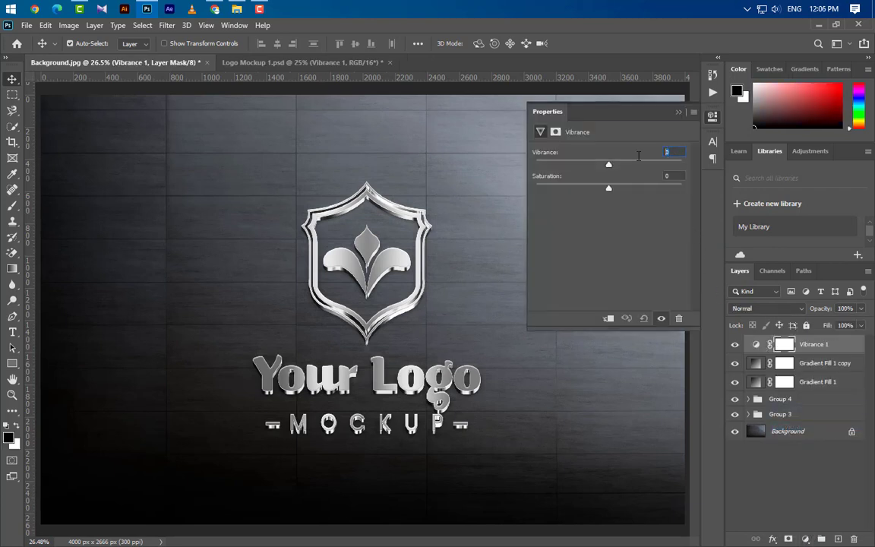
{"action": "type", "text": "50"}
{"action": "key", "text": "Tab"}
{"action": "type", "text": "15"}
{"action": "left_click", "coordinate": [678, 111]}
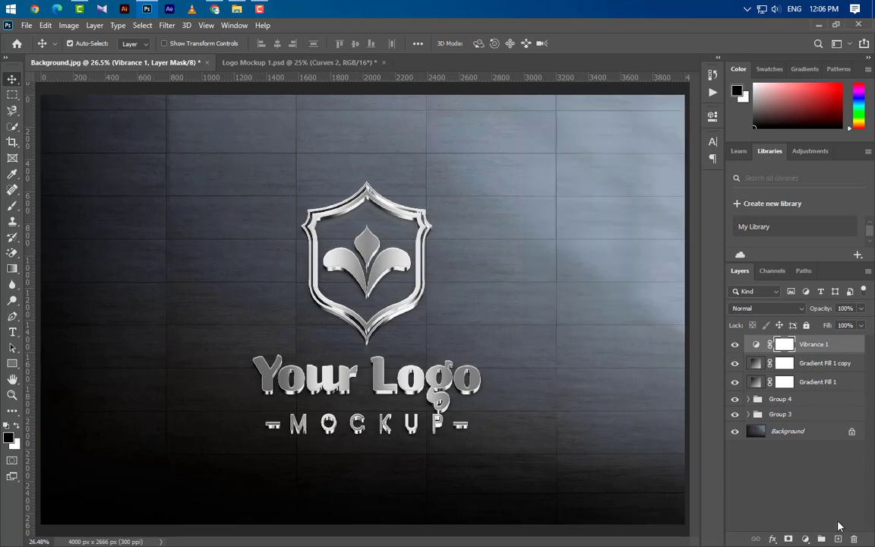
Add a Curves adjustment layer on top and move the RGB black and white points slightly inward
{"action": "left_click", "coordinate": [806, 539]}
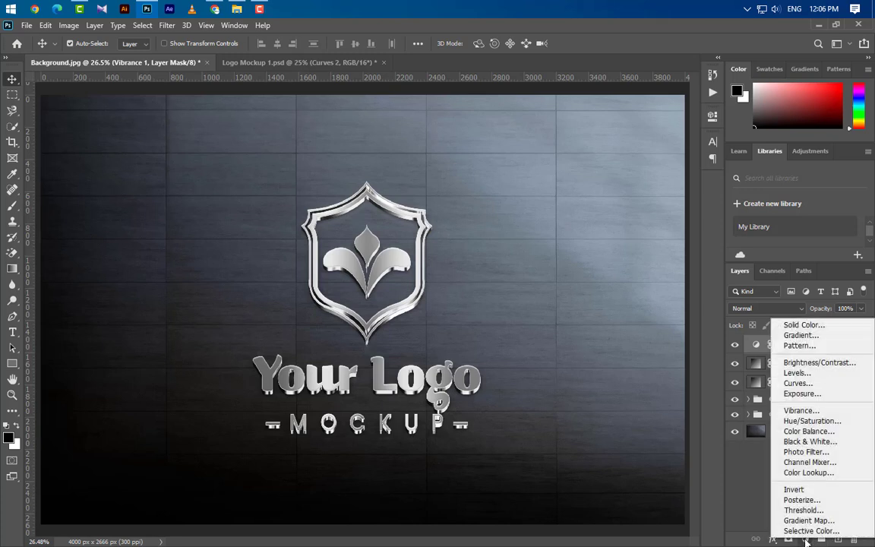
{"action": "left_click", "coordinate": [805, 383]}
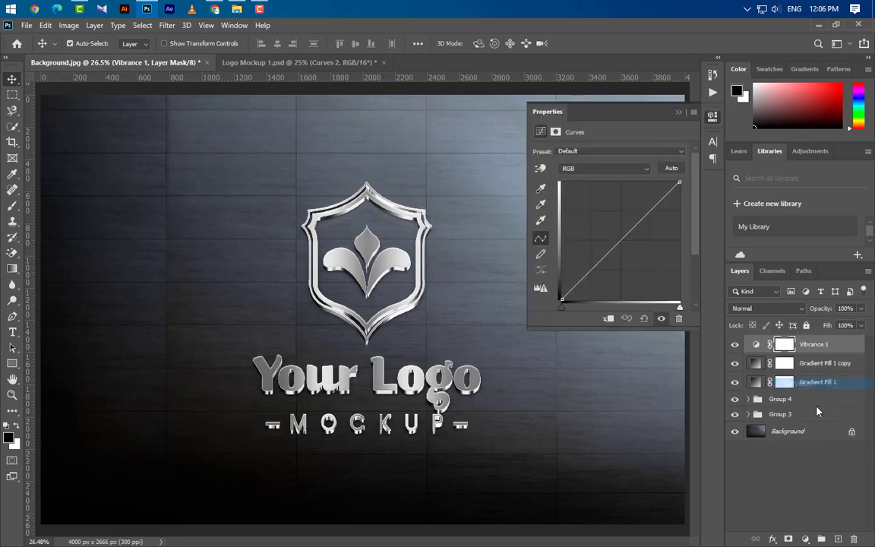
{"action": "left_click", "coordinate": [562, 308]}
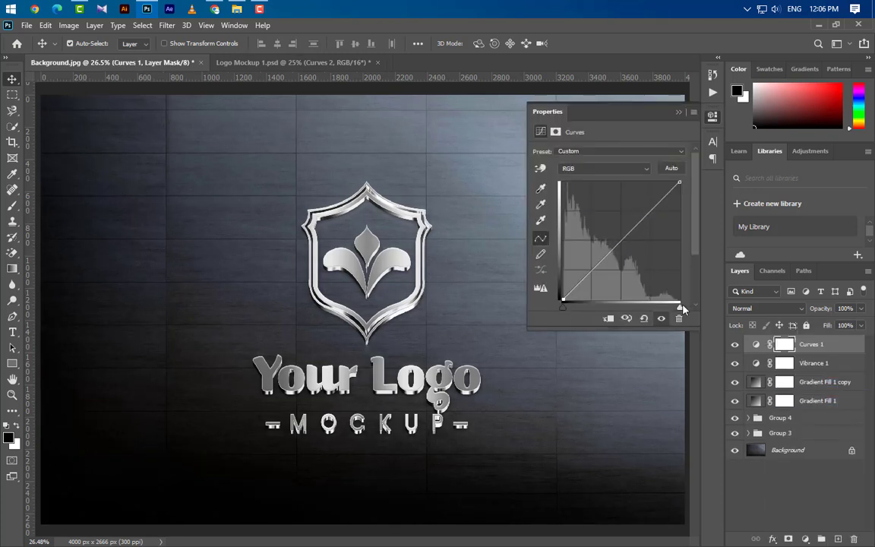
{"action": "left_click_drag", "start_coordinate": [682, 307], "coordinate": [678, 310]}
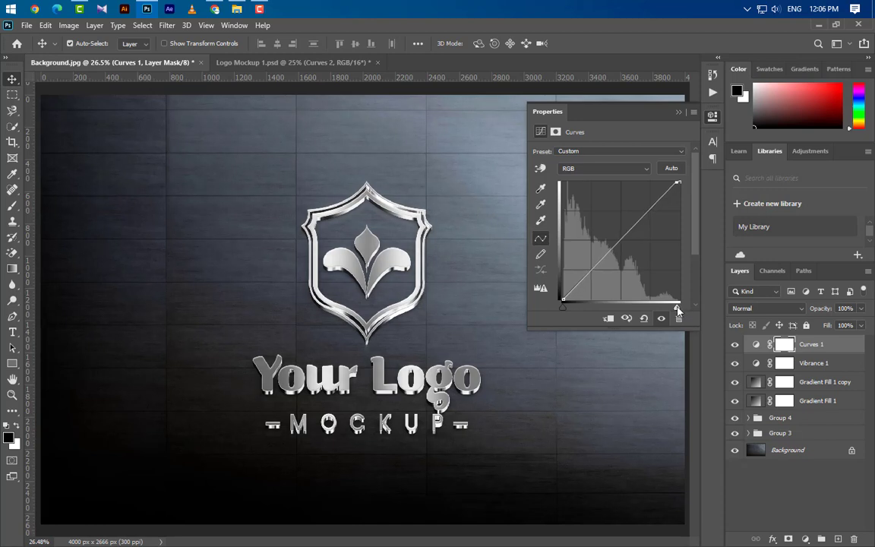
Adjust the Curves layer's Green channel black point, and move the Blue channel's black and white points slightly inward
{"action": "left_click", "coordinate": [615, 165]}
{"action": "left_click", "coordinate": [601, 189]}
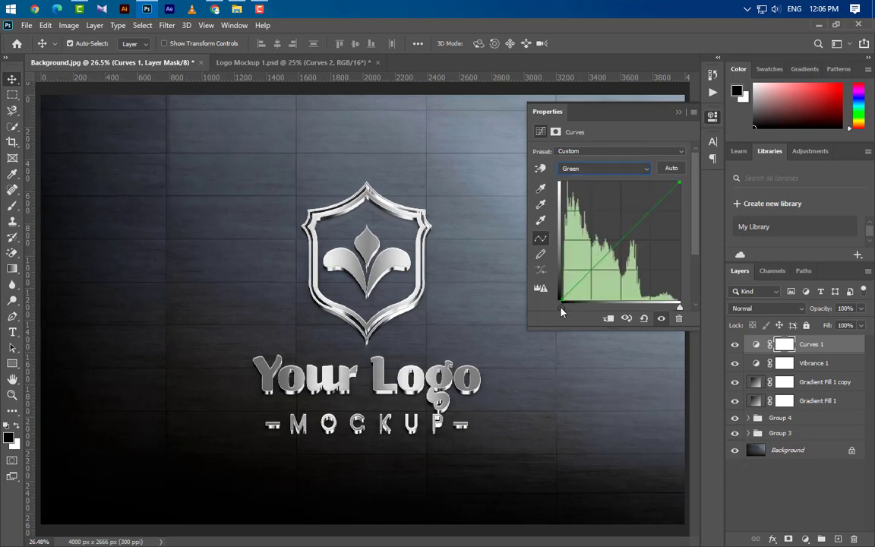
{"action": "left_click", "coordinate": [601, 168]}
{"action": "left_click", "coordinate": [597, 207]}
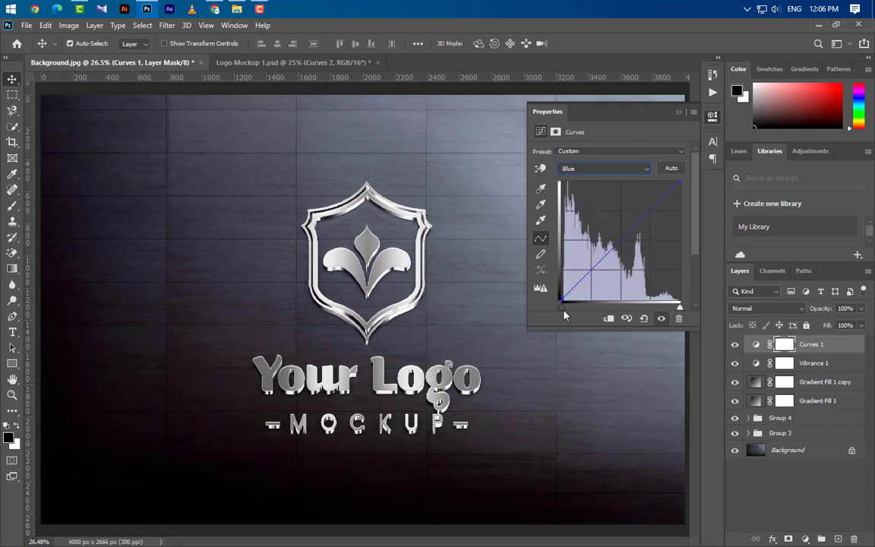
{"action": "left_click_drag", "start_coordinate": [564, 311], "coordinate": [566, 312]}
{"action": "left_click_drag", "start_coordinate": [680, 310], "coordinate": [678, 310]}
{"action": "left_click", "coordinate": [680, 114]}
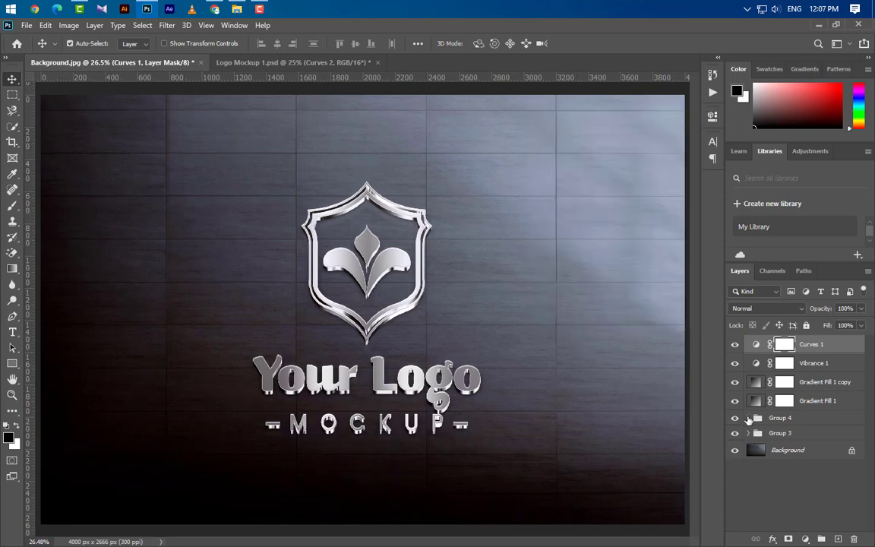
Duplicate Graphicsfamily copy 30 from Group 4, place the duplicate above Curves 1, and collapse the group
{"action": "left_click", "coordinate": [749, 418]}
{"action": "left_click", "coordinate": [813, 435]}
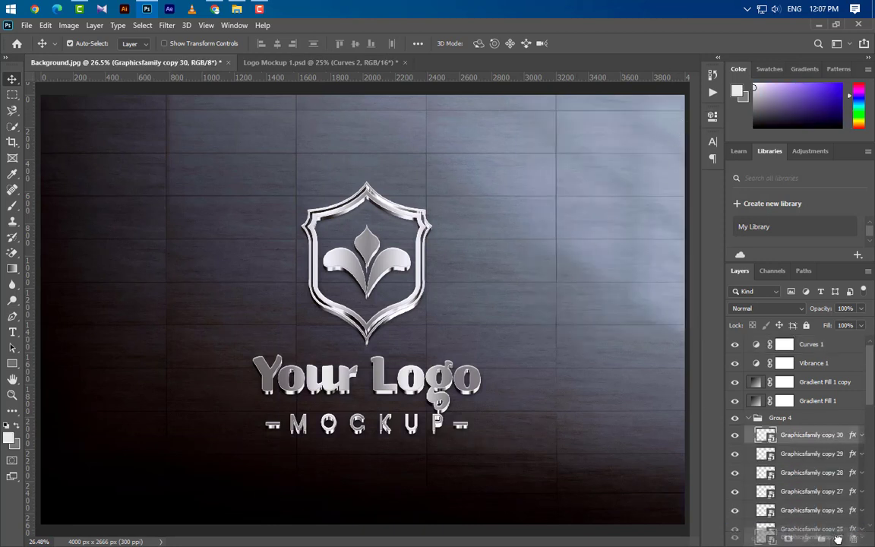
{"action": "left_click_drag", "start_coordinate": [838, 539], "coordinate": [838, 539]}
{"action": "left_click_drag", "start_coordinate": [824, 434], "coordinate": [821, 339]}
{"action": "left_click", "coordinate": [750, 438]}
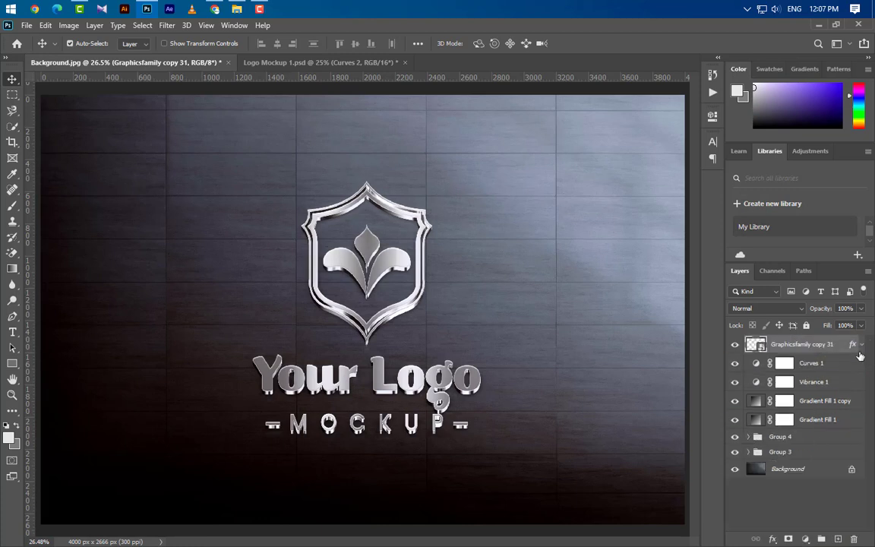
Remove the layer effects from Graphicsfamily copy 31 and set its opacity and fill to 0%
{"action": "left_click_drag", "start_coordinate": [854, 539], "coordinate": [855, 538]}
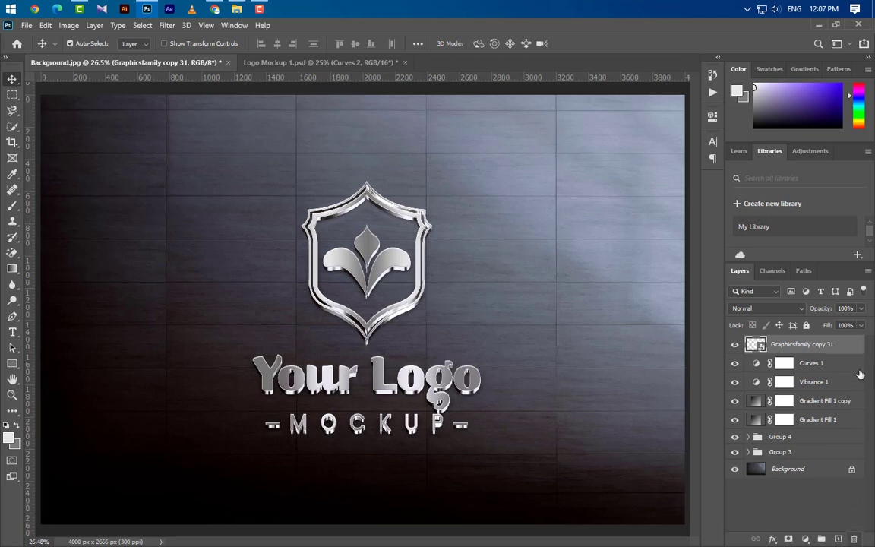
{"action": "left_click", "coordinate": [862, 310]}
{"action": "left_click_drag", "start_coordinate": [791, 325], "coordinate": [776, 321]}
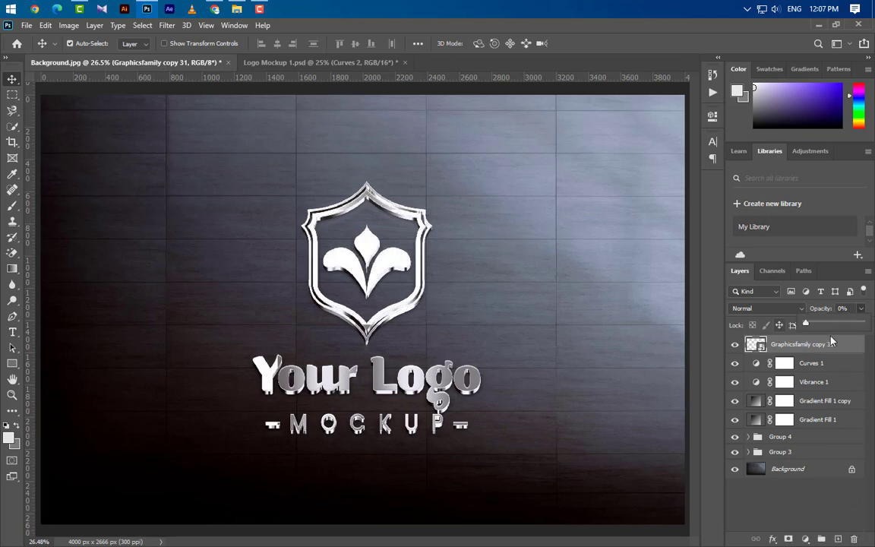
{"action": "left_click", "coordinate": [859, 348]}
{"action": "left_click", "coordinate": [861, 326]}
{"action": "left_click_drag", "start_coordinate": [859, 344], "coordinate": [705, 361]}
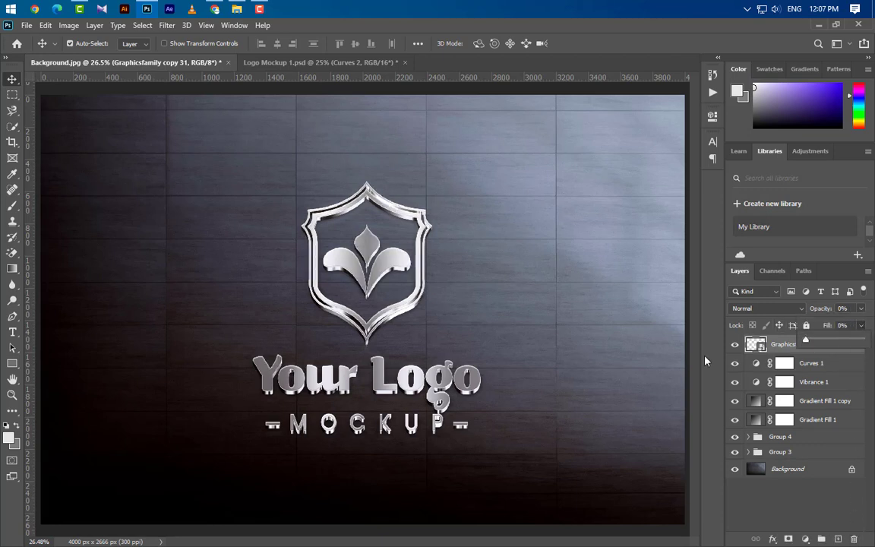
Rename the Graphicsfamily copy 31 layer as Your Logo Here
{"action": "double_click", "coordinate": [788, 347]}
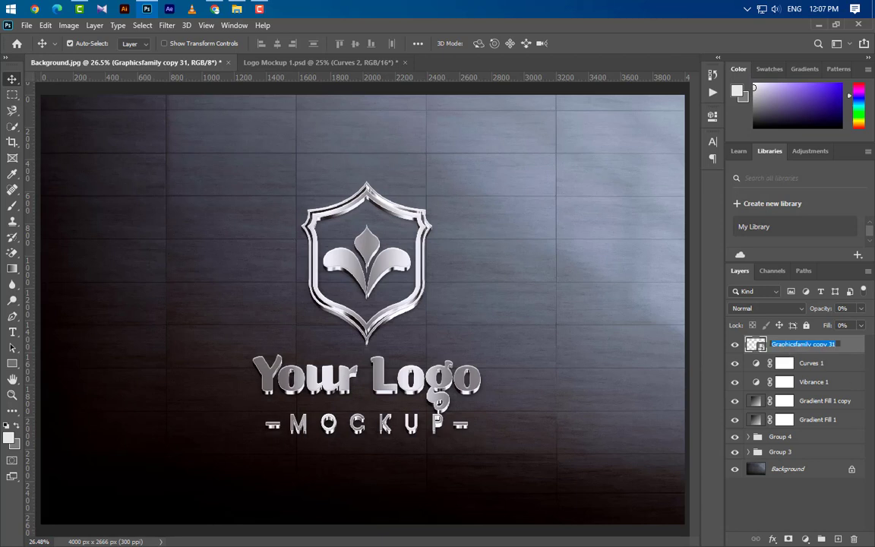
{"action": "type", "text": "Your Logo Here"}
{"action": "key", "text": "Return"}
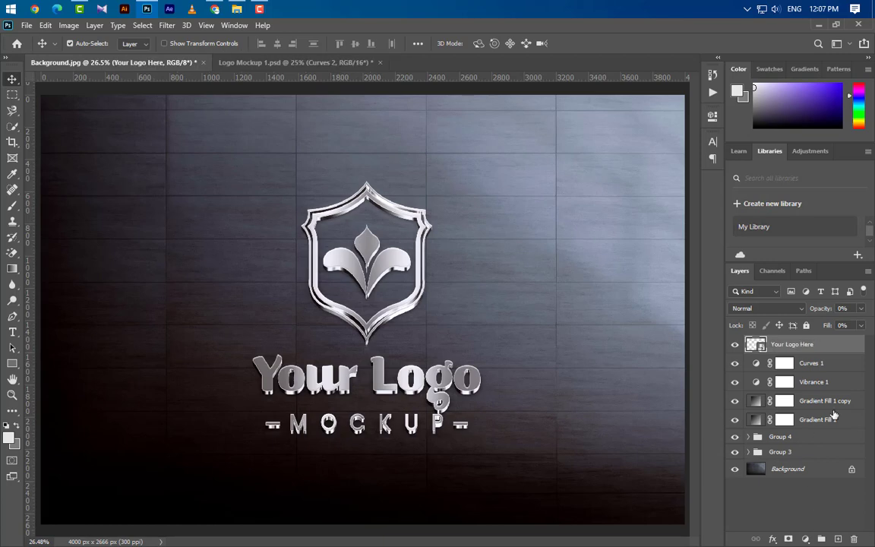
Open the Your Logo Here smart object and copy the Logo PNG layer from Logo Mockup 1.psd into it, accepting the depth difference
{"action": "double_click", "coordinate": [761, 348]}
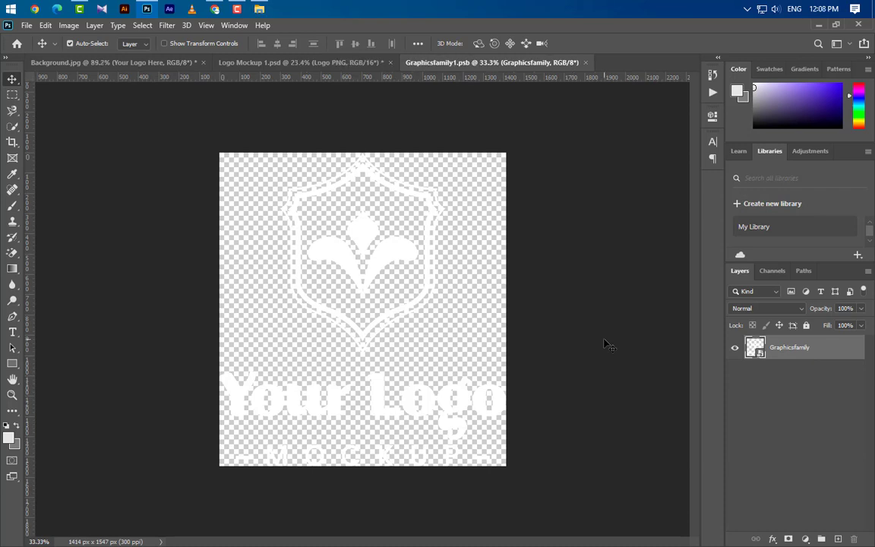
{"action": "left_click", "coordinate": [311, 64]}
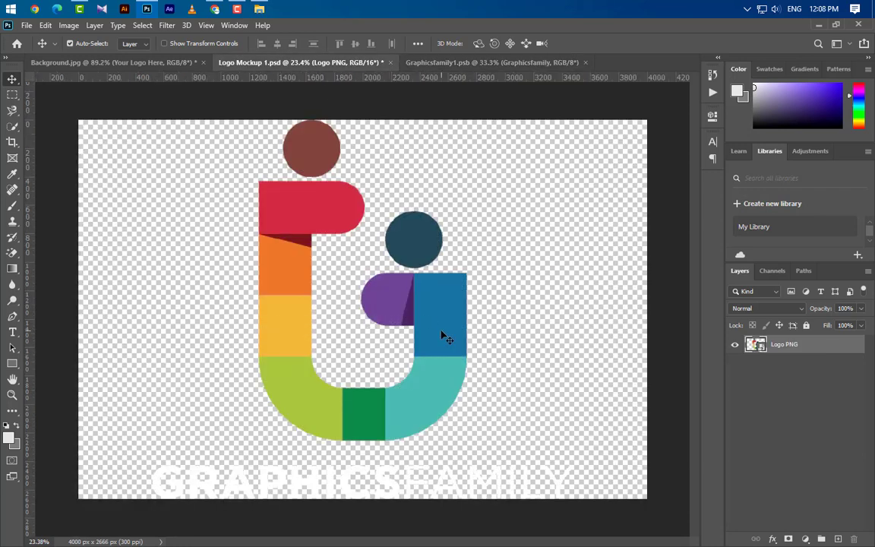
{"action": "left_click_drag", "start_coordinate": [441, 333], "coordinate": [424, 342]}
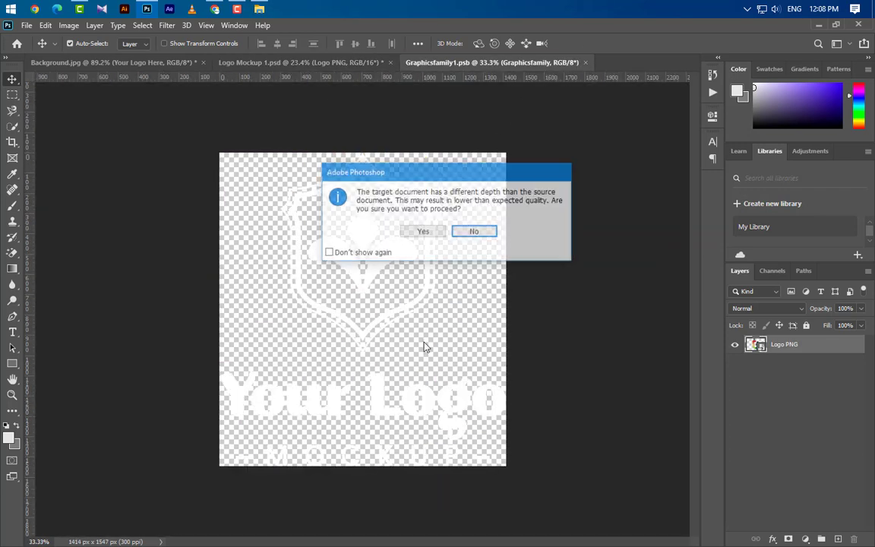
{"action": "left_click", "coordinate": [418, 230]}
Scale the Logo PNG layer proportionally to about 16.44% and centre it on the canvas at X 707, Y 773.5 px
{"action": "key", "text": "ctrl+t"}
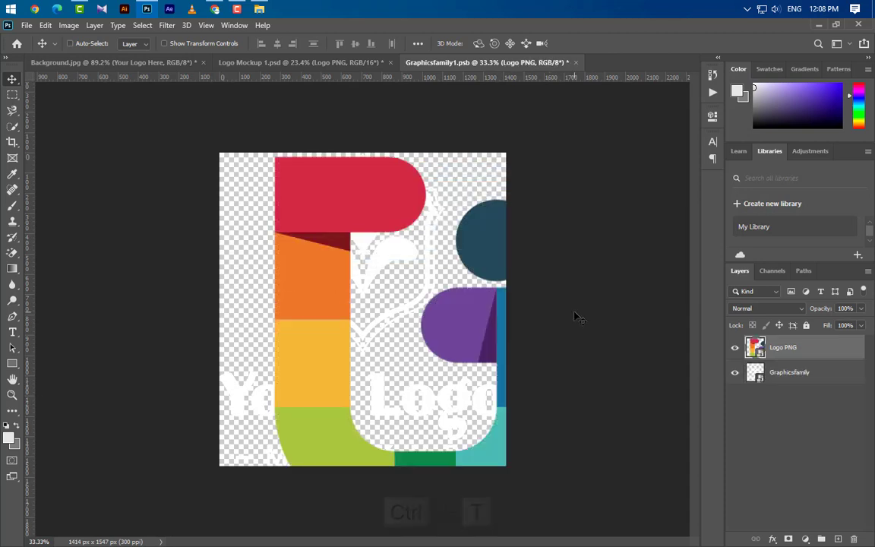
{"action": "scroll", "coordinate": [501, 316], "scroll_direction": "down", "scroll_amount": 3}
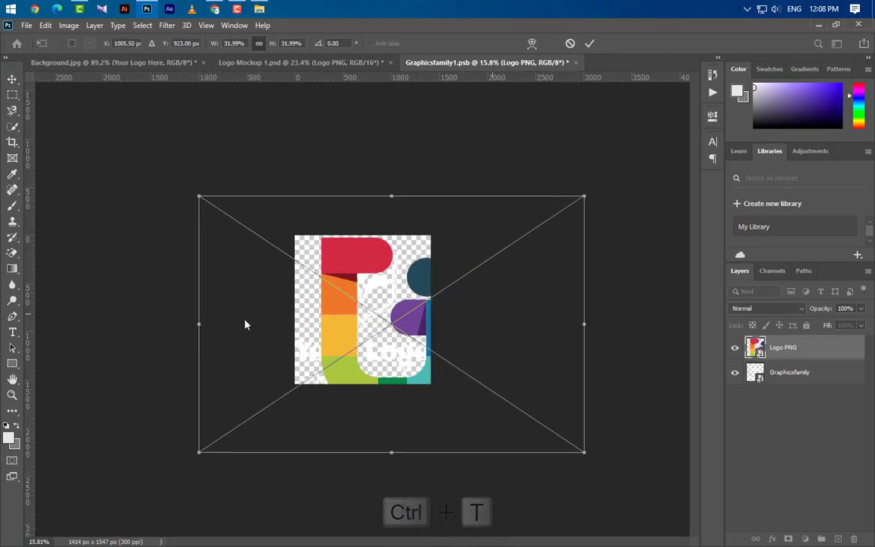
{"action": "left_click_drag", "start_coordinate": [394, 200], "coordinate": [393, 235]}
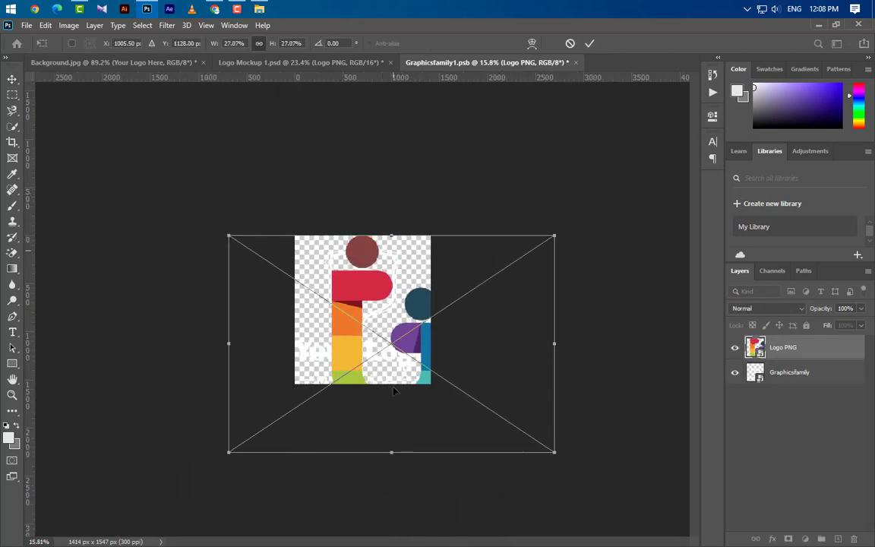
{"action": "left_click_drag", "start_coordinate": [391, 452], "coordinate": [361, 359]}
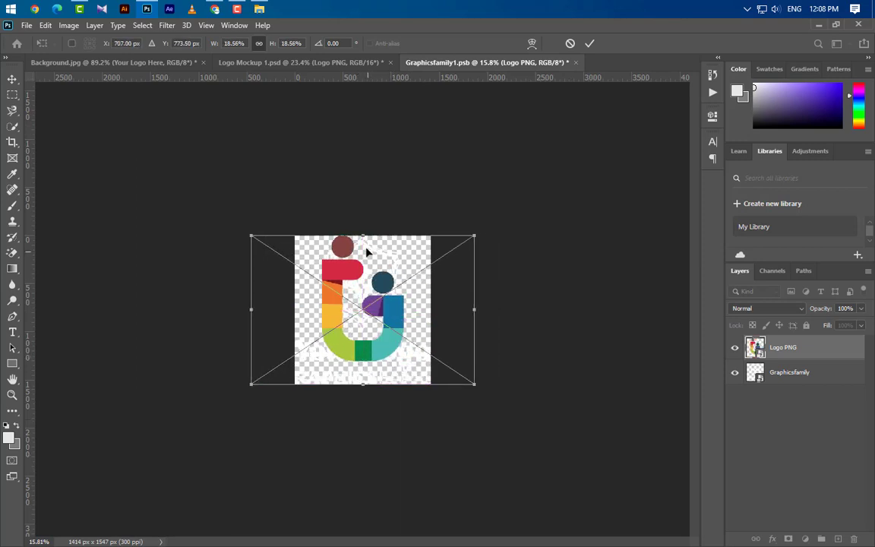
{"action": "left_click_drag", "start_coordinate": [362, 238], "coordinate": [363, 253]}
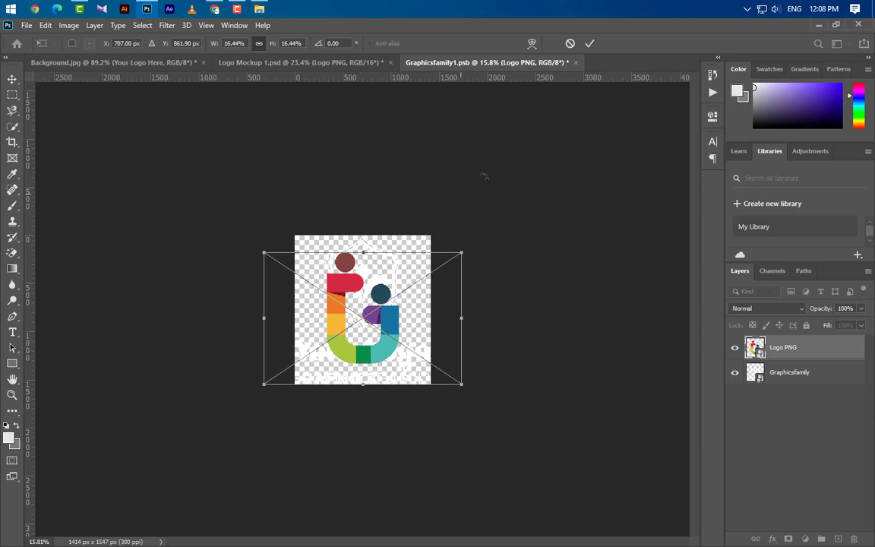
{"action": "left_click_drag", "start_coordinate": [394, 326], "coordinate": [395, 316]}
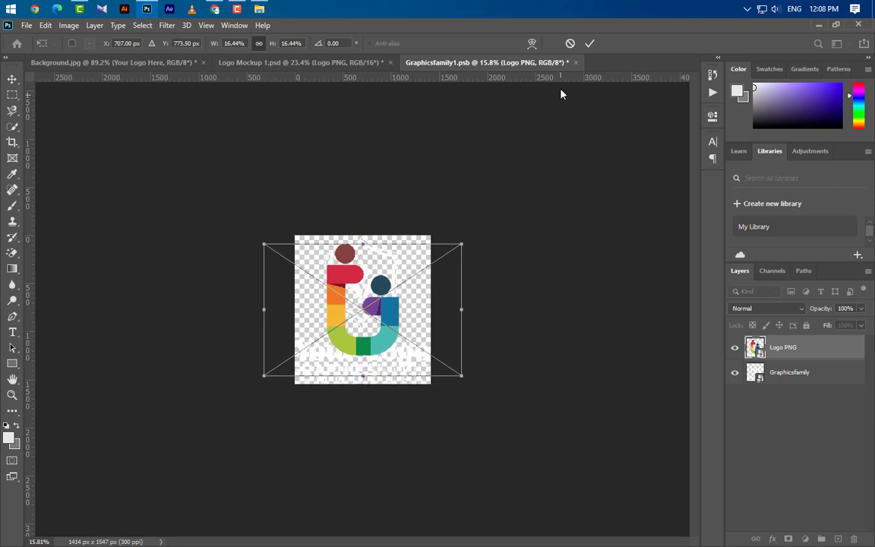
{"action": "left_click", "coordinate": [590, 44]}
Extend the smart object's canvas on both sides with the Crop tool to about 1717 px wide
{"action": "left_click", "coordinate": [12, 142]}
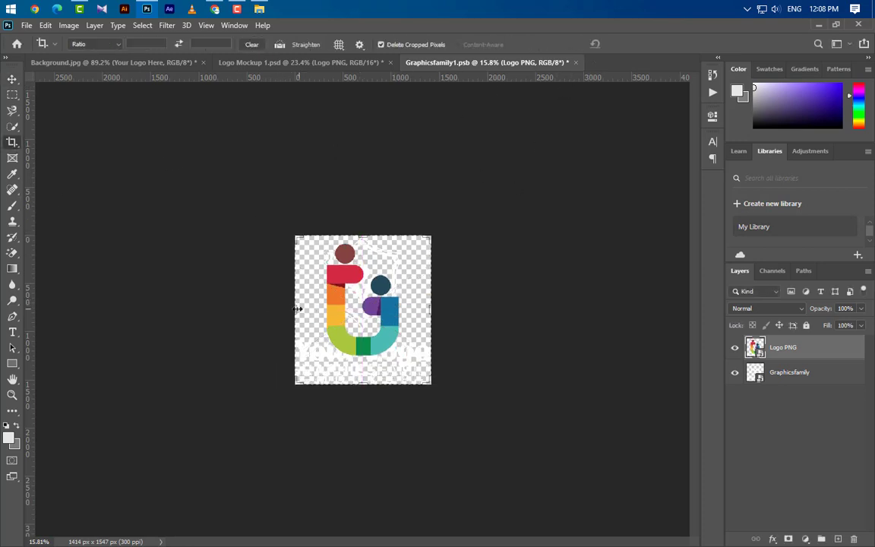
{"action": "left_click_drag", "start_coordinate": [294, 308], "coordinate": [289, 309]}
{"action": "left_click_drag", "start_coordinate": [440, 309], "coordinate": [444, 309]}
{"action": "left_click", "coordinate": [636, 44]}
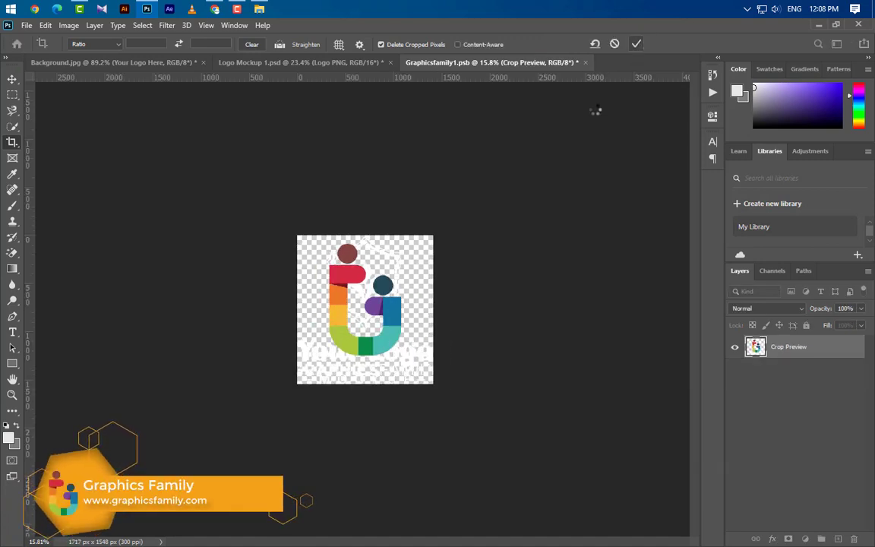
Hide the Graphicsfamily layer, close the smart object with its changes saved, and return to the Background.jpg document
{"action": "left_click", "coordinate": [735, 370]}
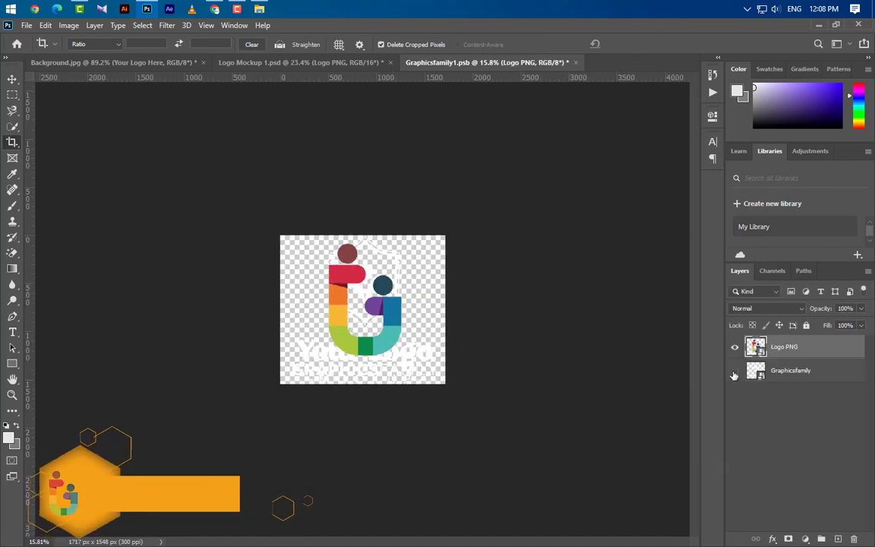
{"action": "left_click", "coordinate": [576, 63]}
{"action": "left_click", "coordinate": [381, 223]}
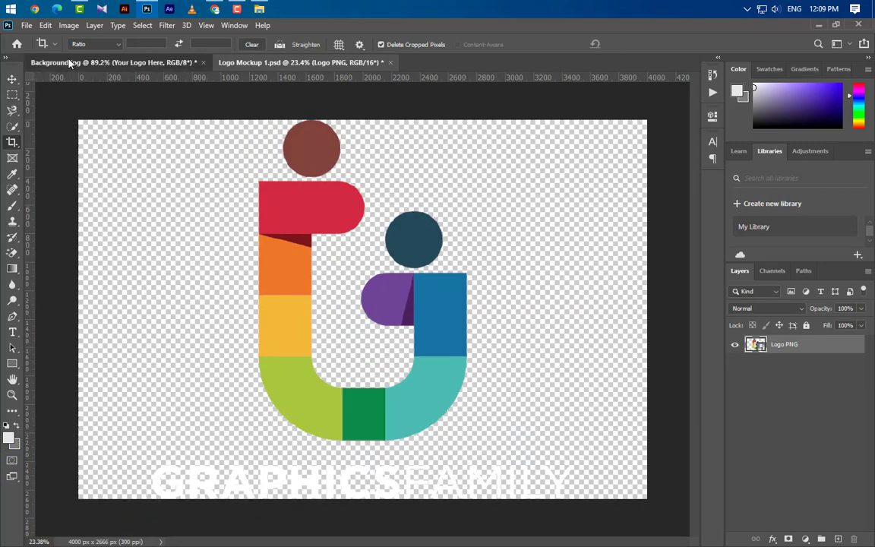
{"action": "left_click", "coordinate": [137, 63]}
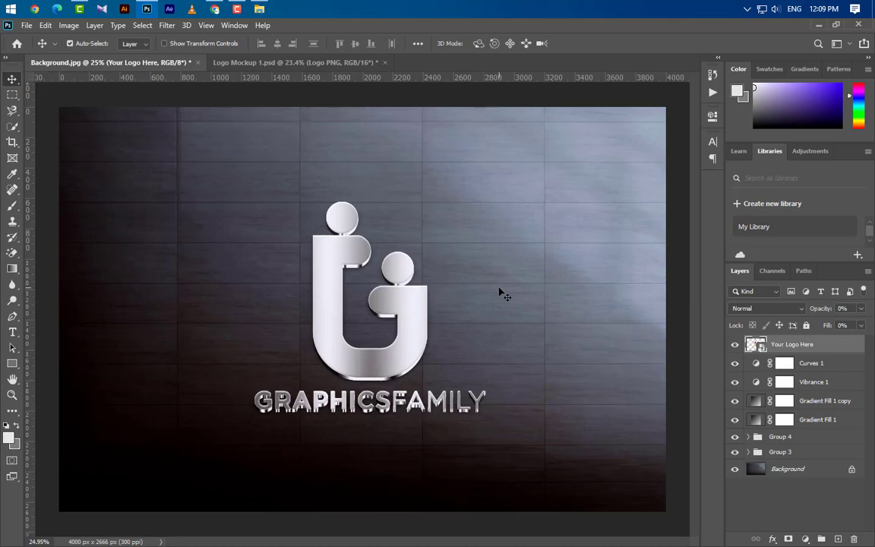